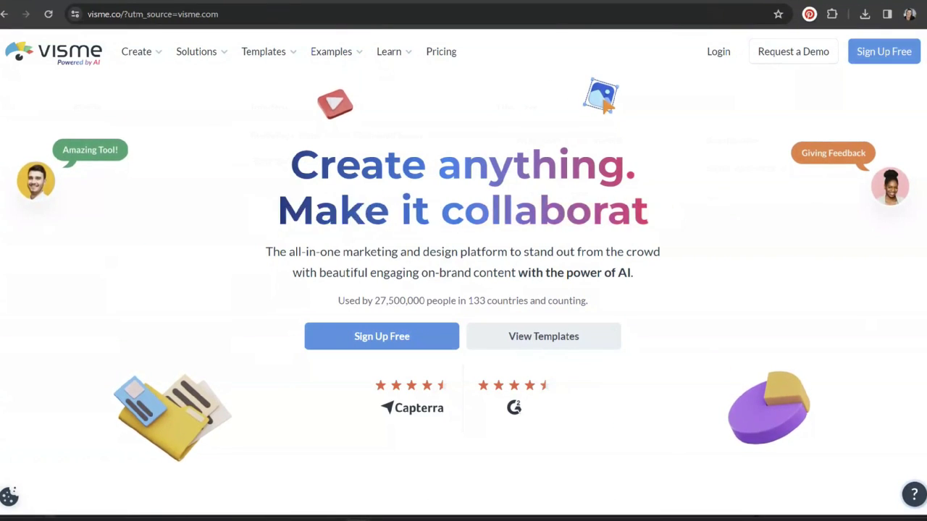
# Scroll down through the presentation template gallery and back up
pyautogui.scroll(-1, 869, 321)
pyautogui.scroll(-6, 463, 290)
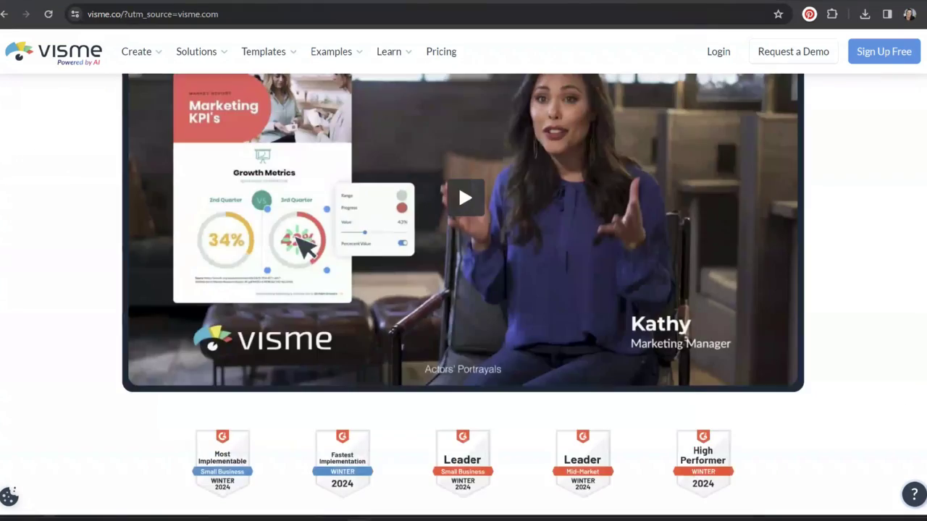
pyautogui.scroll(-3, 463, 290)
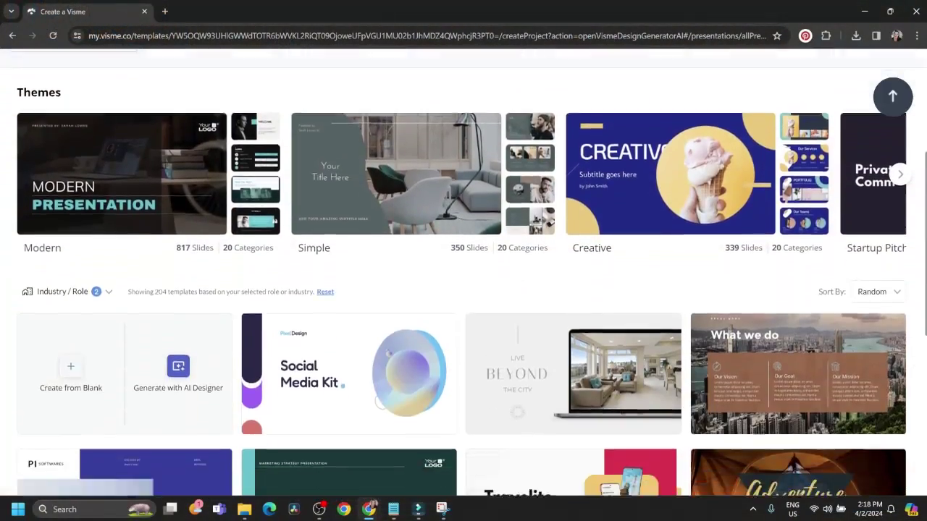
pyautogui.scroll(-3, 463, 273)
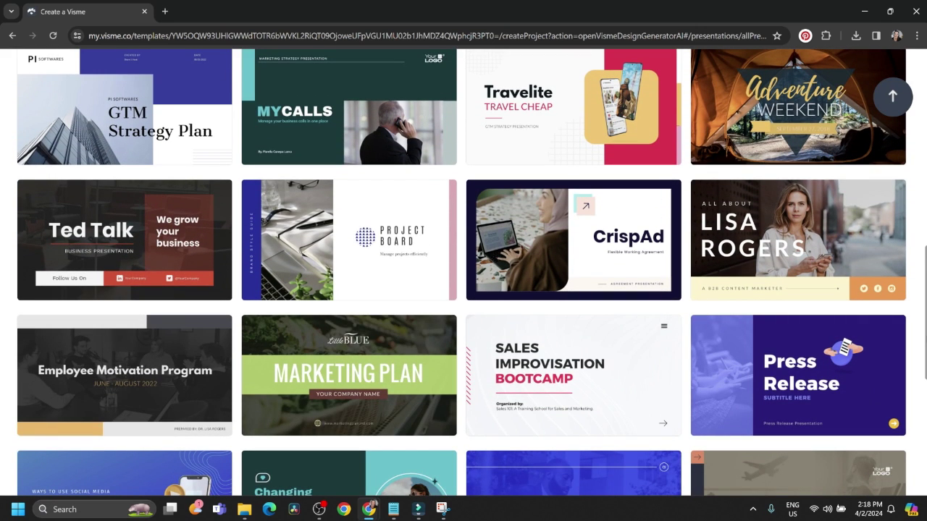
pyautogui.scroll(10, 463, 273)
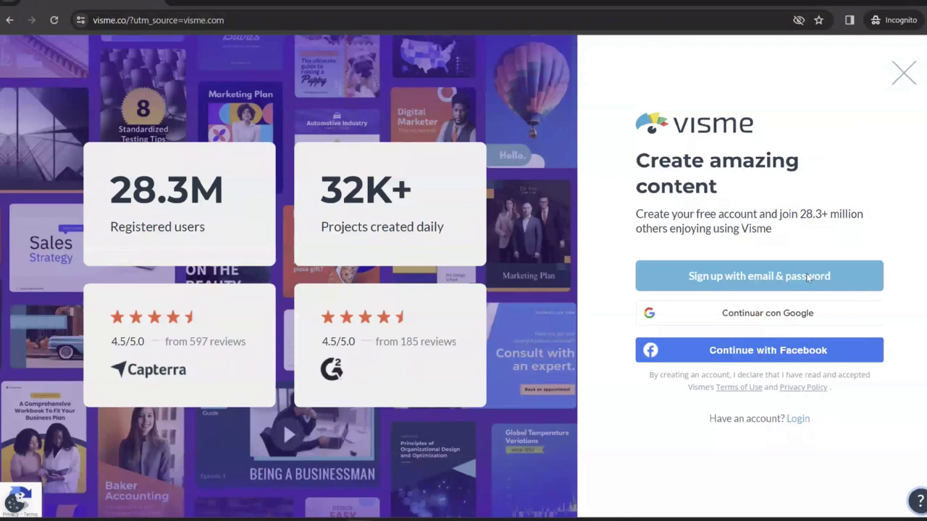
# Register a new account by email, entering the account e-mail address and a strong password
pyautogui.click(811, 276)
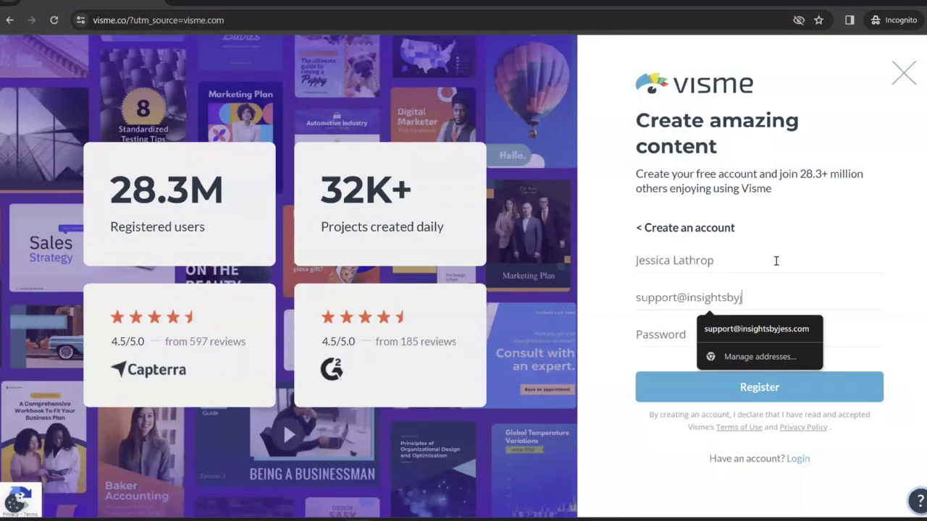
pyautogui.press('Tab')
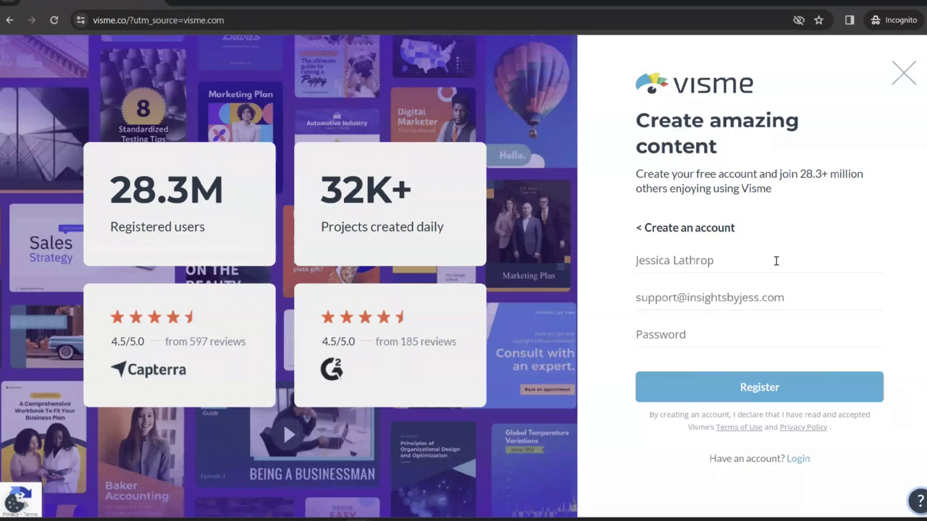
pyautogui.write('•')
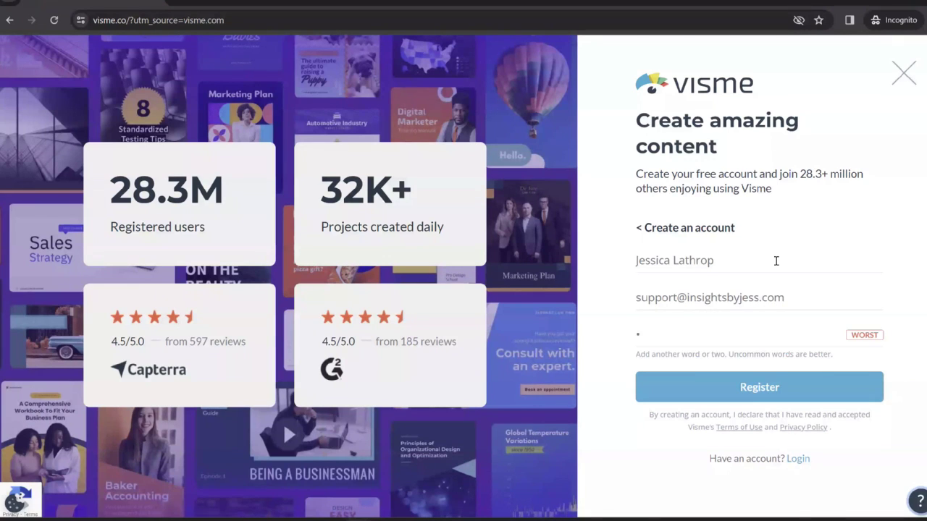
pyautogui.write('••••••••••')
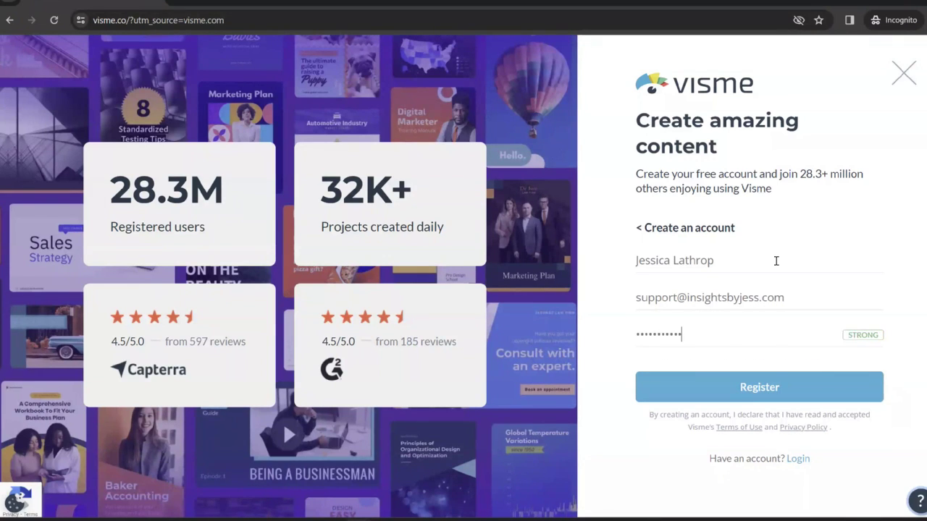
pyautogui.write('•••••••••')
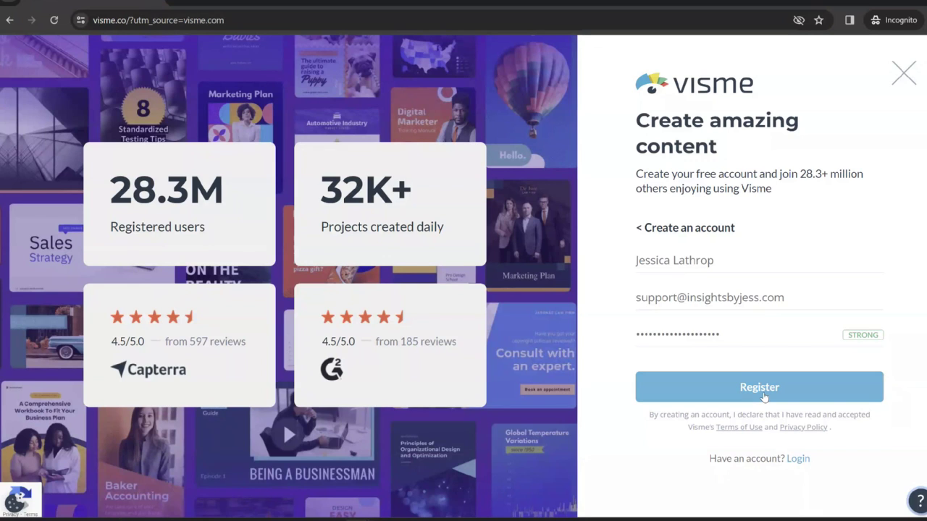
pyautogui.click(764, 395)
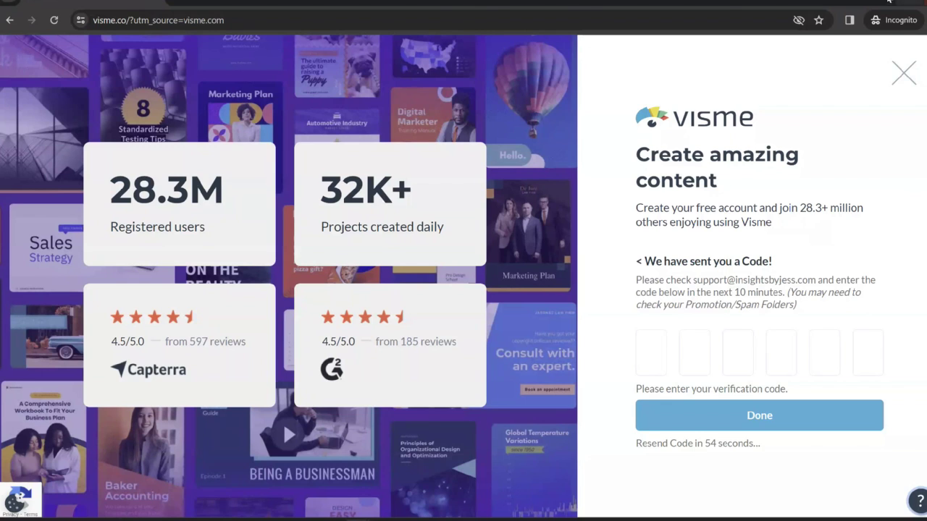
pyautogui.hotkey('alt', 'Tab')
# Copy the verification code from the Gmail confirmation email and paste it into Visme to confirm
pyautogui.moveTo(696, 298); pyautogui.dragTo(650, 301)
pyautogui.hotkey('ctrl', 'c')
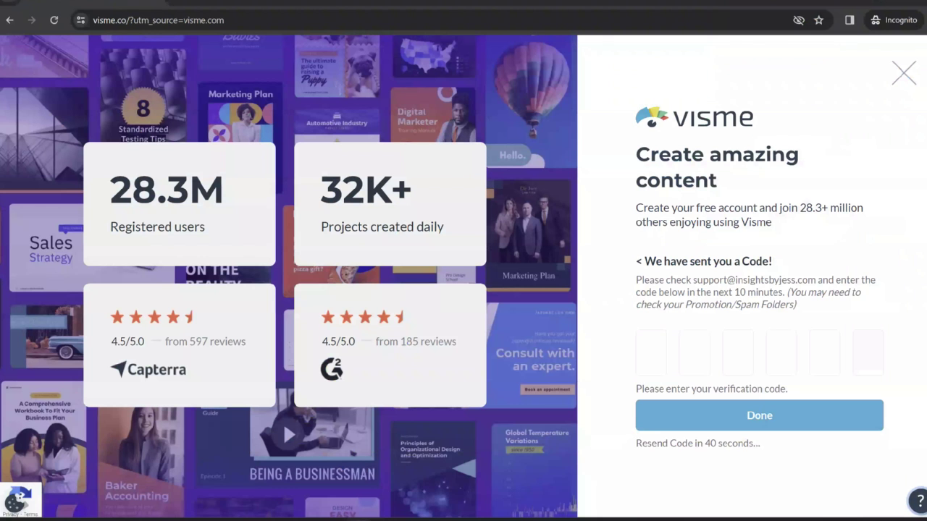
pyautogui.hotkey('alt', 'Tab')
pyautogui.click(650, 353)
pyautogui.hotkey('ctrl', 'v')
pyautogui.click(707, 410)
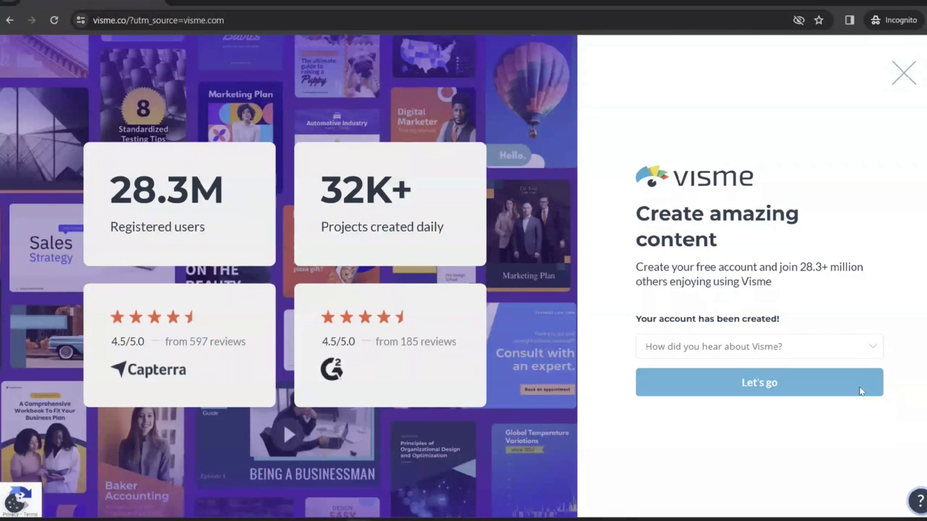
# Complete onboarding as a Small Business Designer in Marketing, Design & Media, skipping branding
pyautogui.click(861, 391)
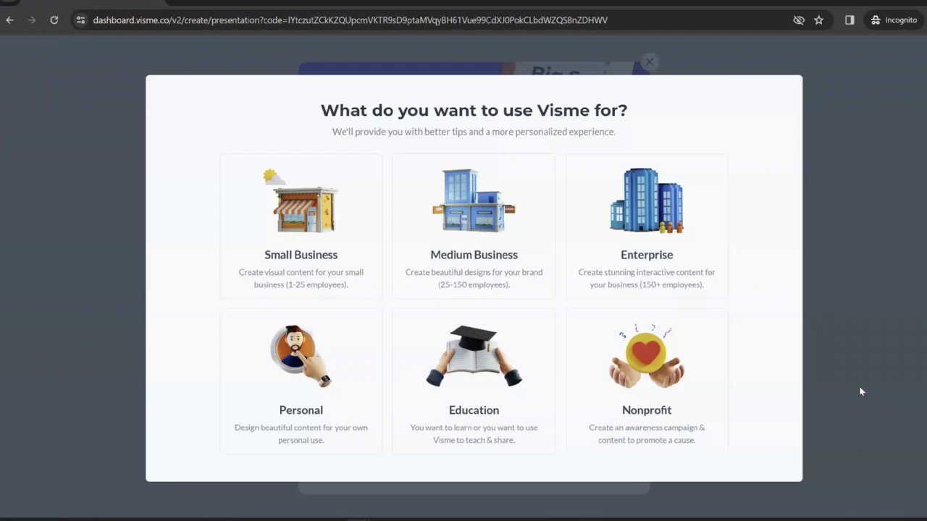
pyautogui.click(351, 256)
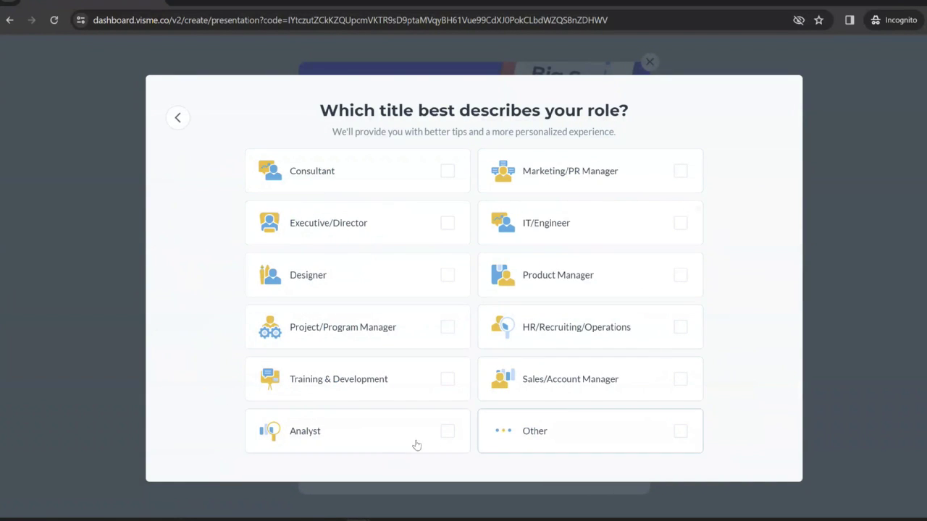
pyautogui.click(449, 279)
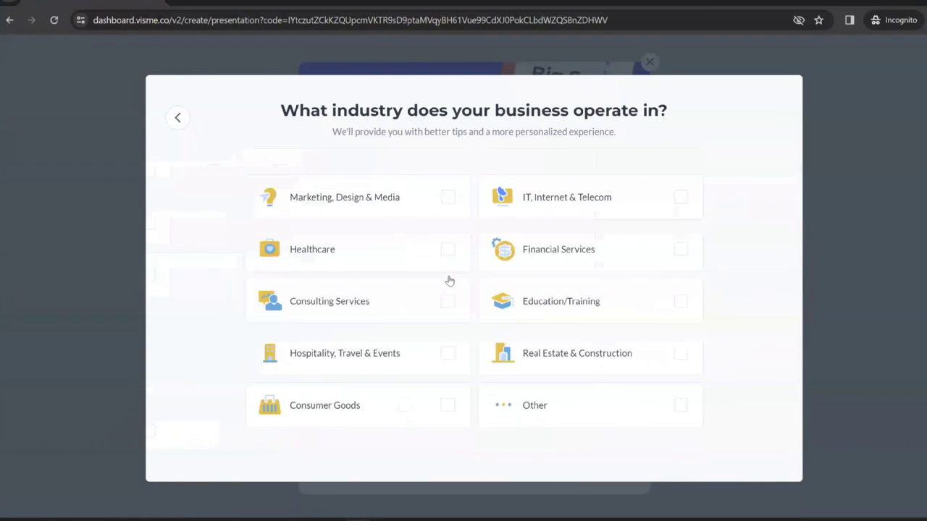
pyautogui.click(448, 199)
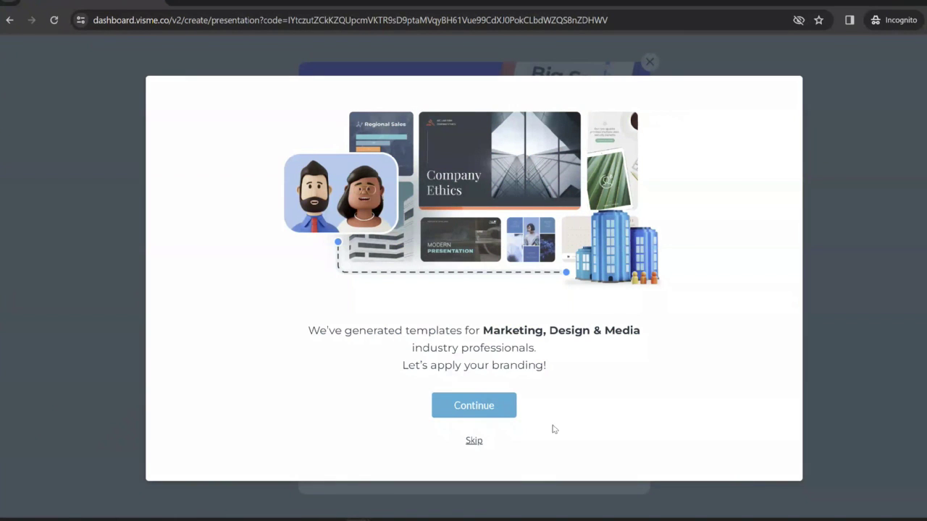
pyautogui.click(474, 441)
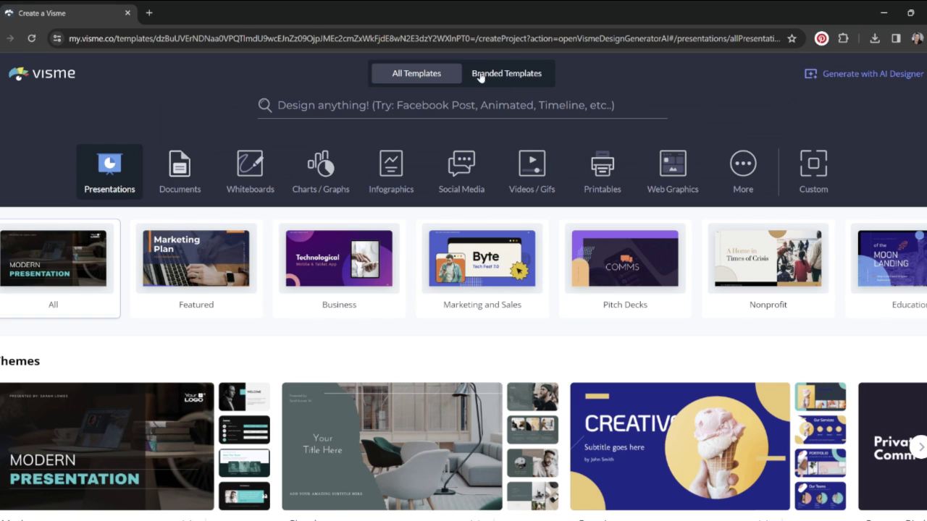
# Switch to Branded Templates and scroll through the Marketing, Design & Media collection
pyautogui.click(521, 82)
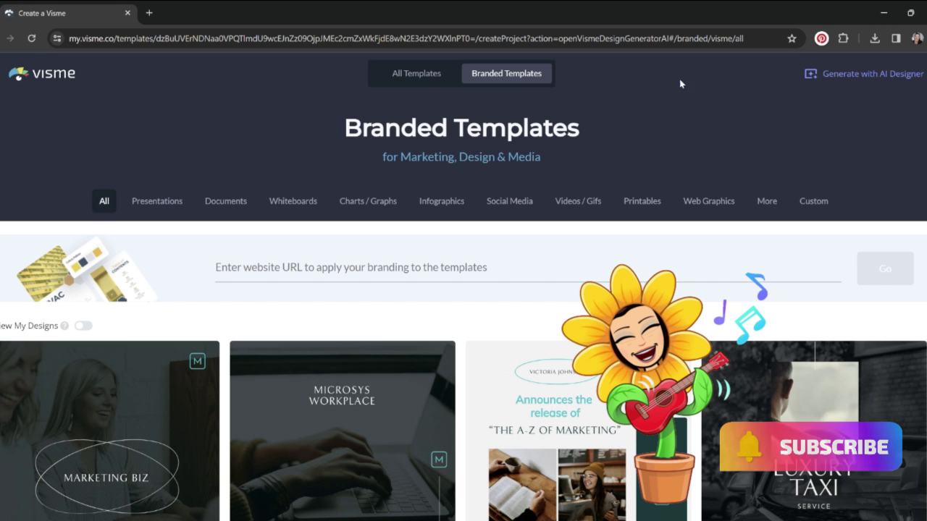
pyautogui.scroll(-3, 463, 290)
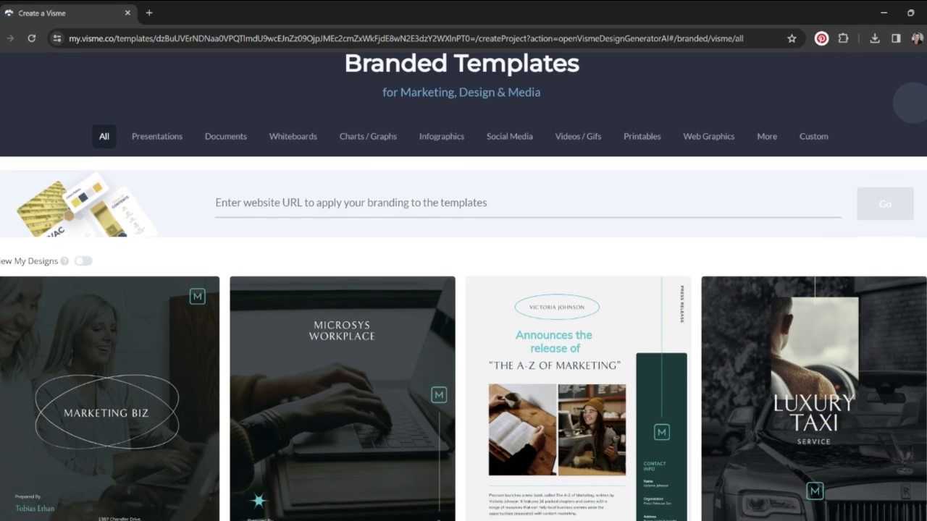
pyautogui.scroll(-3, 464, 290)
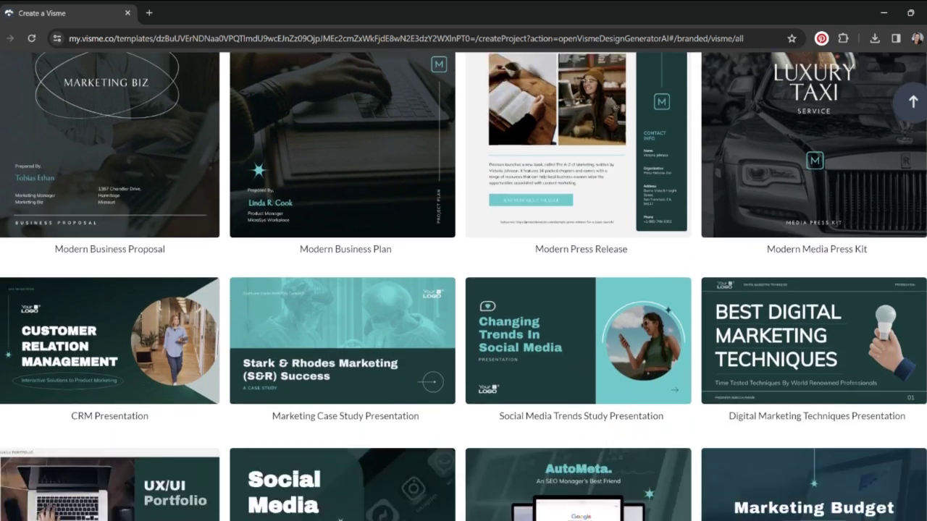
pyautogui.scroll(-3, 464, 289)
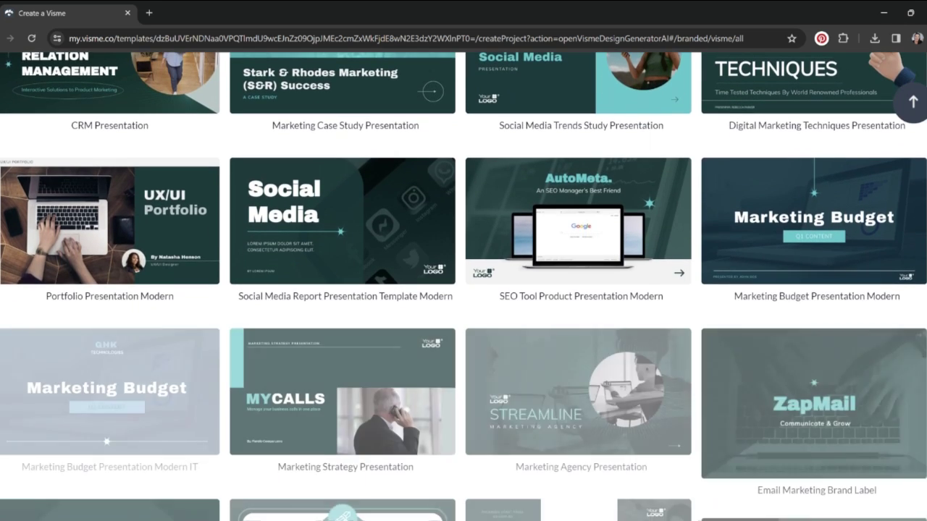
pyautogui.scroll(2, 463, 290)
pyautogui.scroll(5, 463, 290)
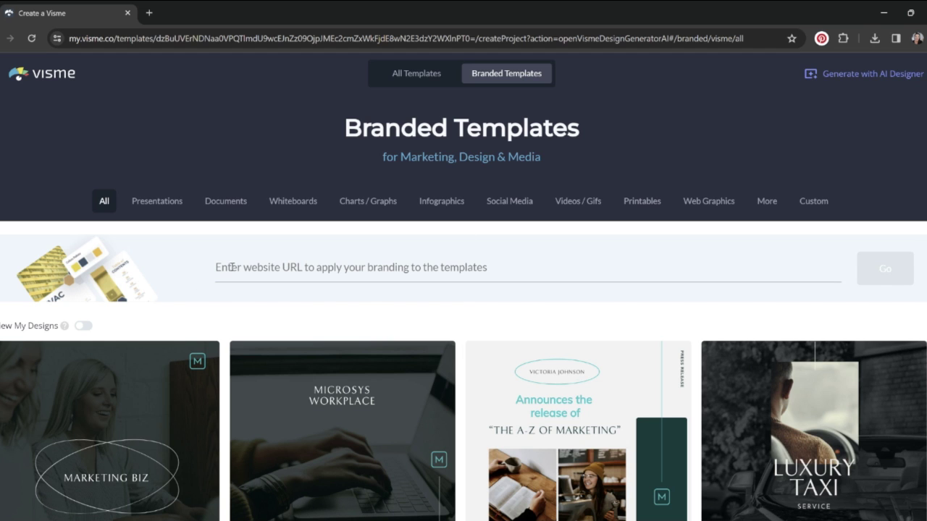
# Pull branding from the business website URL and pick the peach sunflower logo
pyautogui.click(346, 271)
pyautogui.write('insightsb')
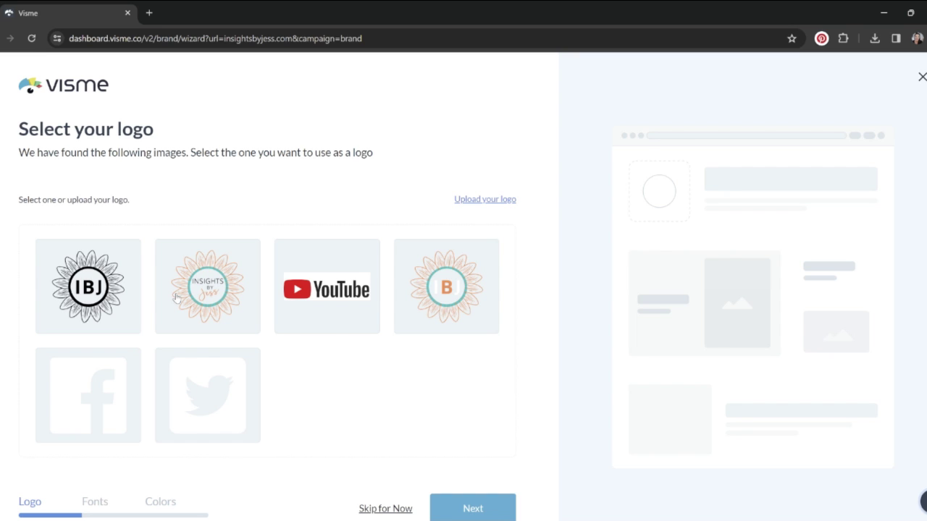
pyautogui.click(208, 280)
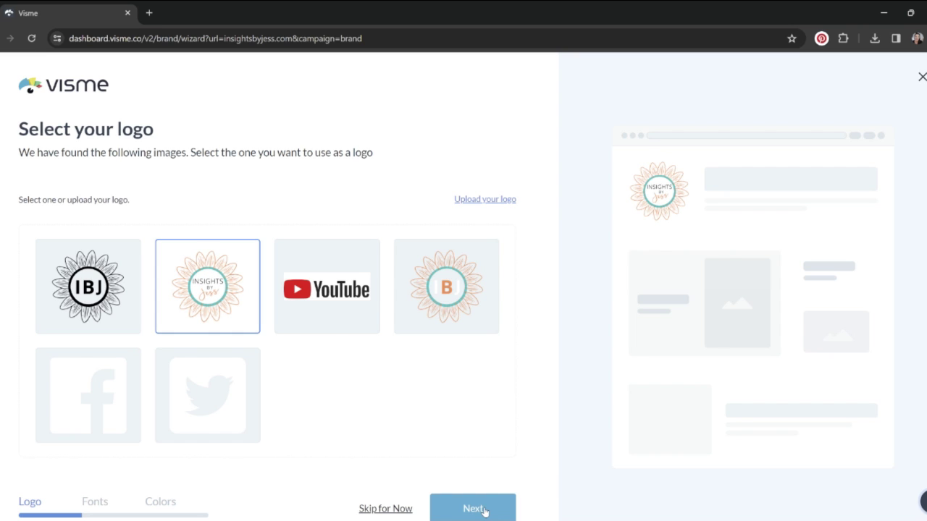
pyautogui.click(472, 508)
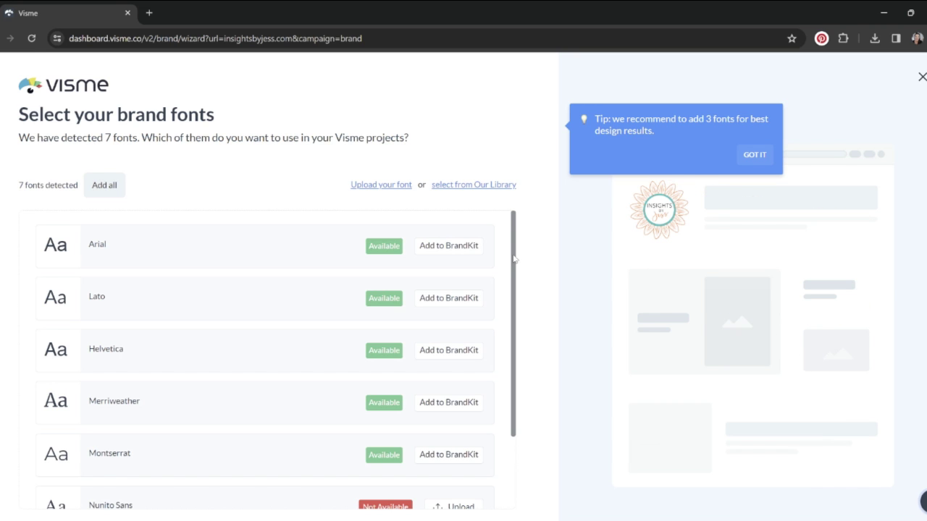
# Add Merriweather, Montserrat and Helvetica as brand fonts and proceed to the colour palette
pyautogui.moveTo(513, 258); pyautogui.dragTo(515, 241)
pyautogui.moveTo(516, 343); pyautogui.dragTo(519, 464)
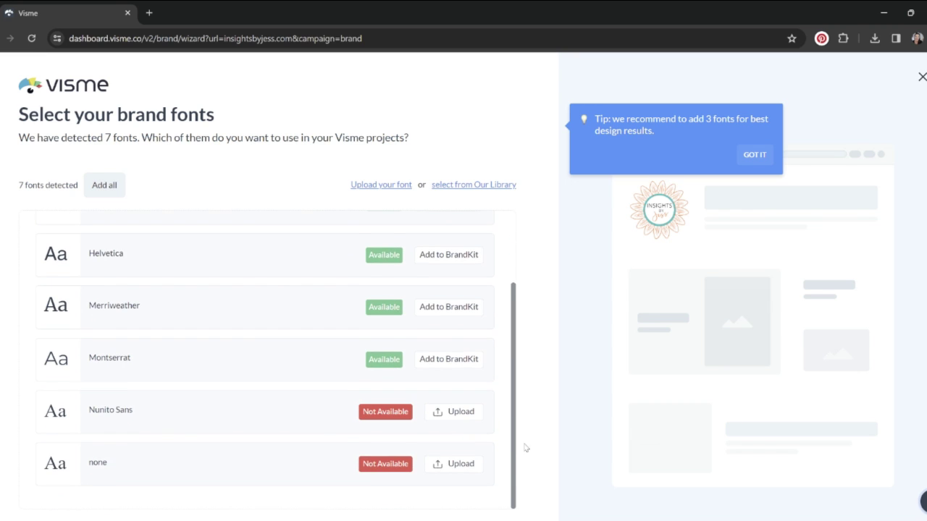
pyautogui.scroll(3, 531, 251)
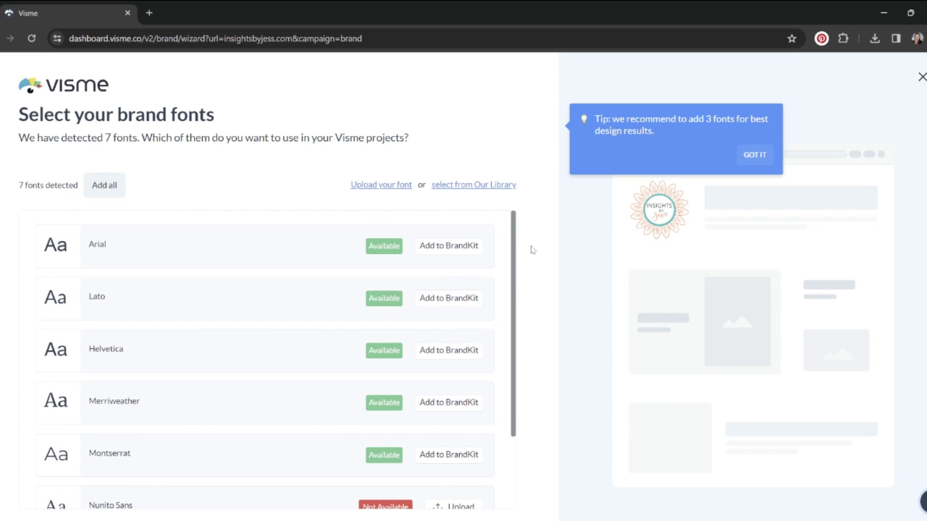
pyautogui.click(442, 411)
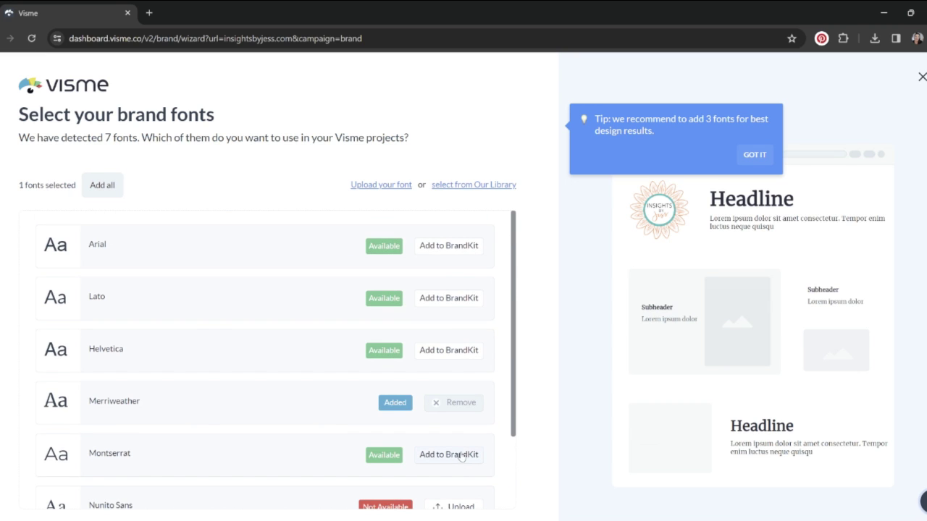
pyautogui.click(460, 455)
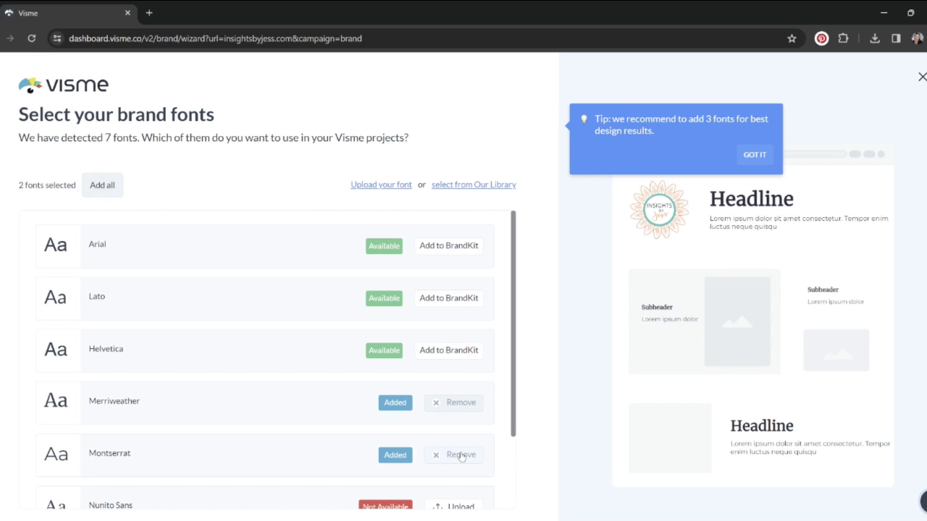
pyautogui.click(466, 356)
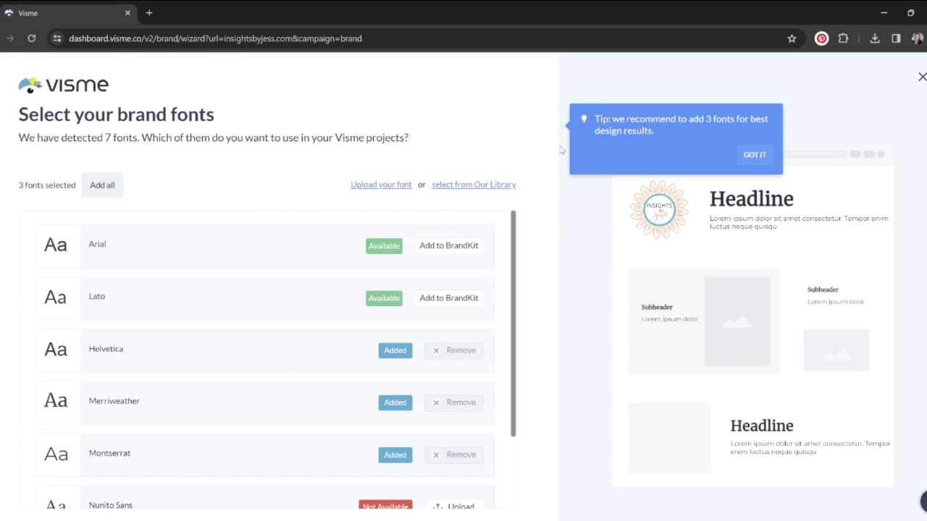
pyautogui.click(755, 155)
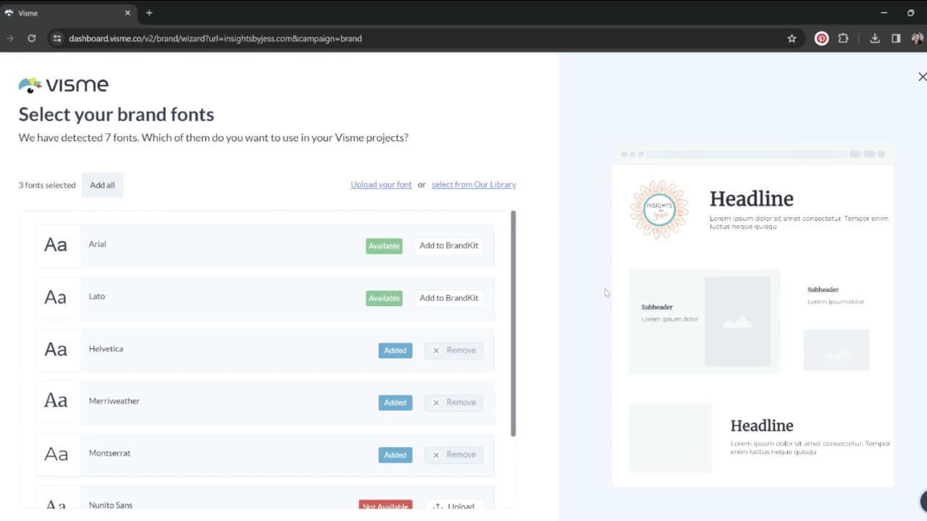
pyautogui.scroll(-1, 605, 293)
pyautogui.click(505, 500)
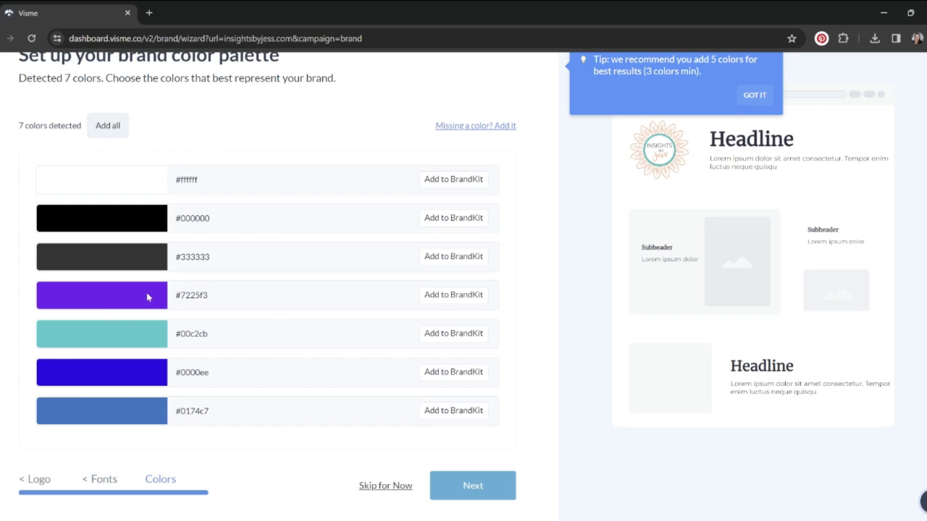
# Add teal #00c2cb, black #000000 and dark grey #333333 to the brand kit
pyautogui.click(459, 335)
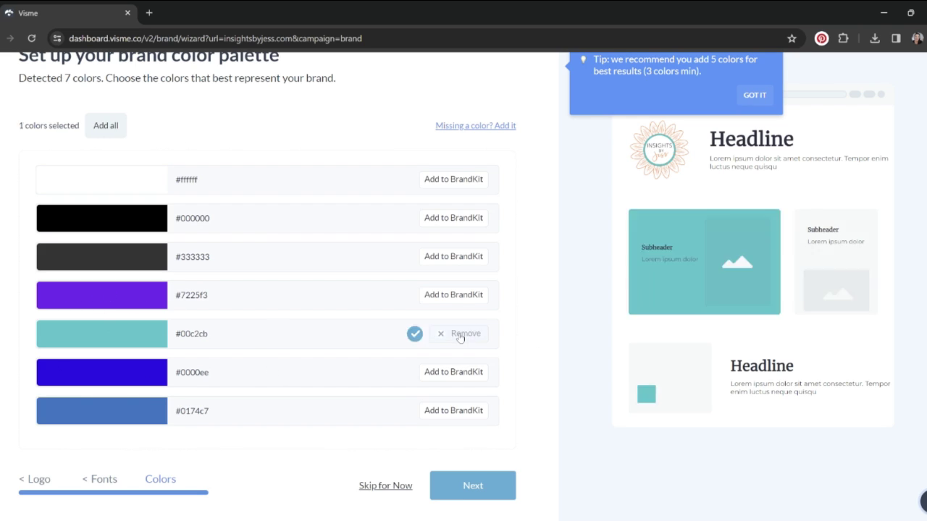
pyautogui.click(467, 220)
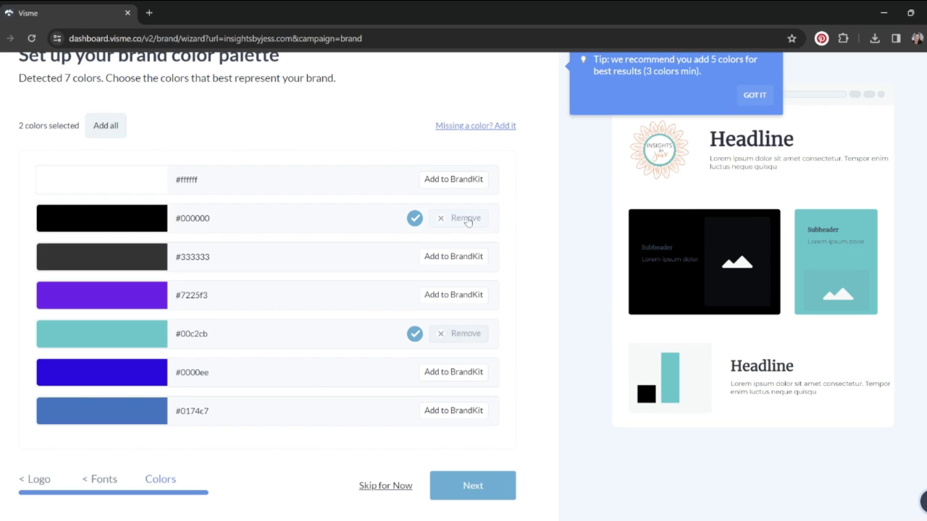
pyautogui.click(467, 255)
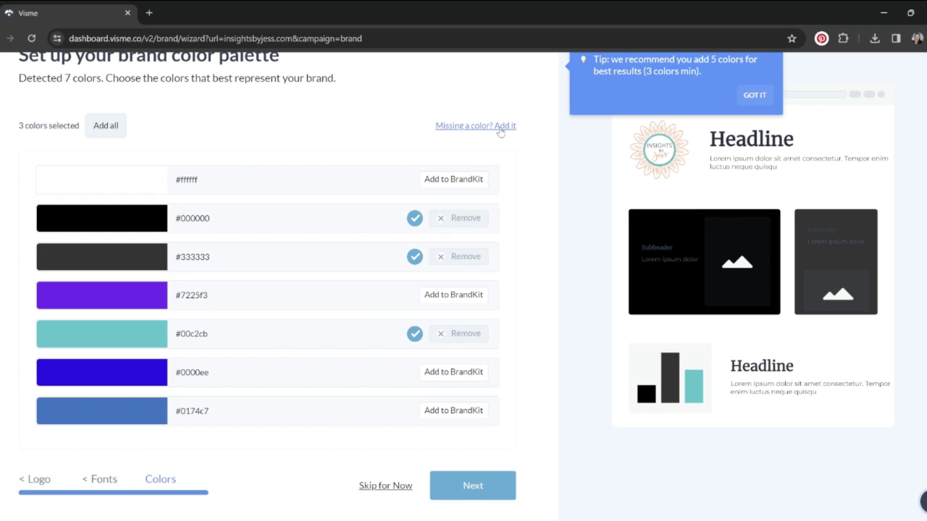
# Add a missing colour by uploading the sunflower logo for colour extraction
pyautogui.click(501, 127)
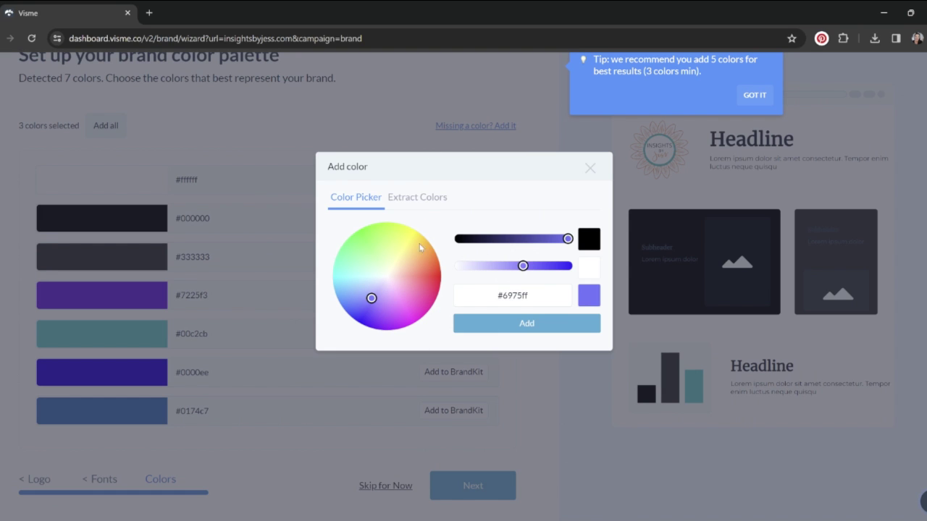
pyautogui.moveTo(523, 269); pyautogui.dragTo(529, 272)
pyautogui.click(398, 202)
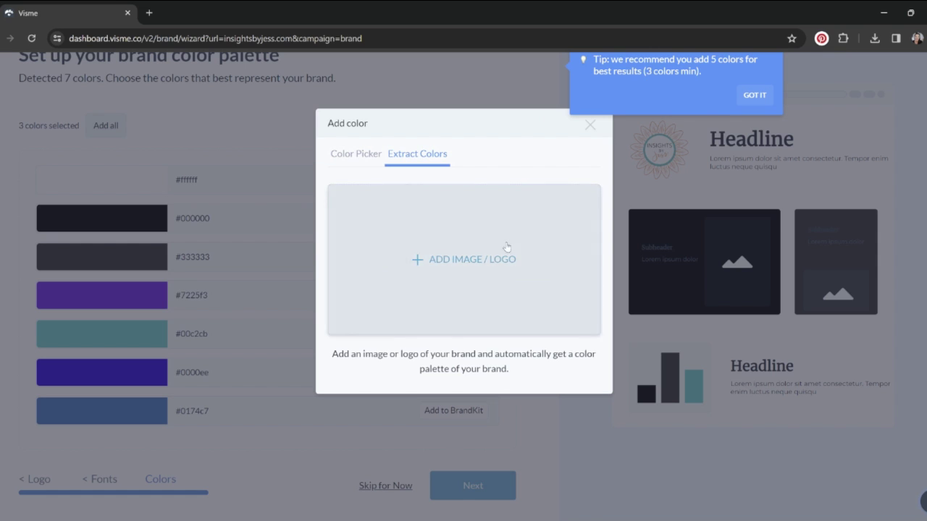
pyautogui.click(506, 239)
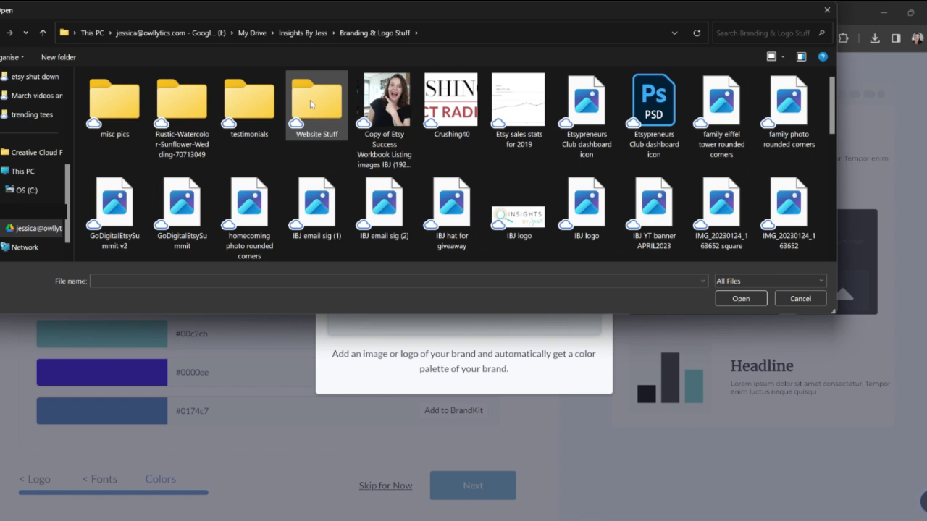
pyautogui.scroll(-2, 579, 181)
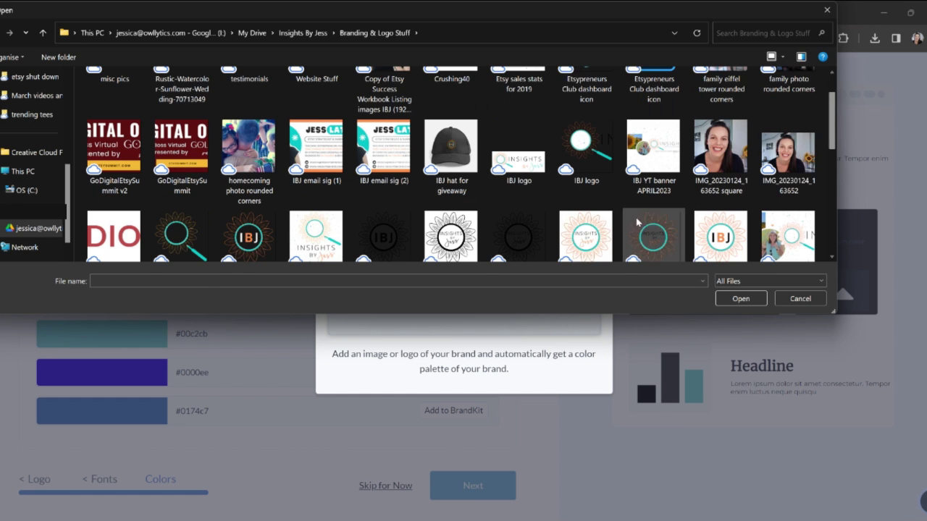
pyautogui.click(586, 210)
# Add the sunflower logo's extracted colours to the palette and finish the brand wizard
pyautogui.click(741, 299)
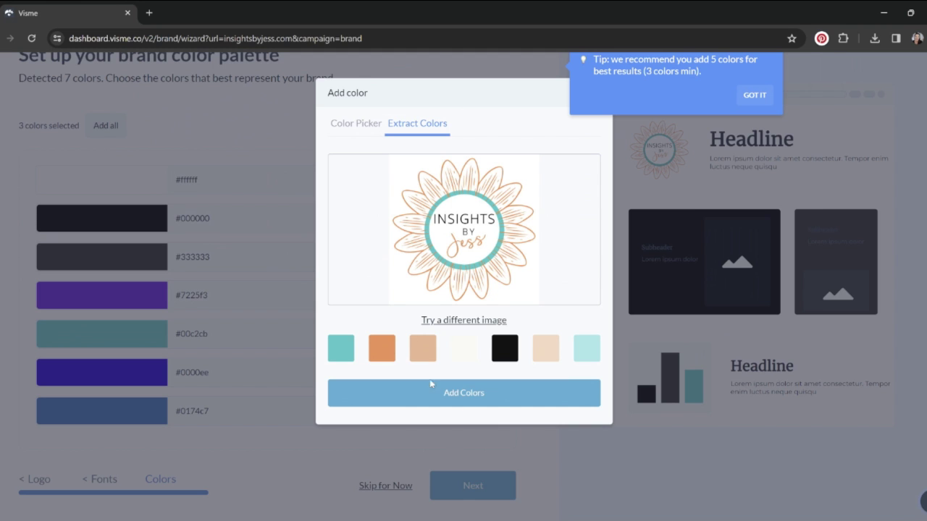
pyautogui.click(496, 398)
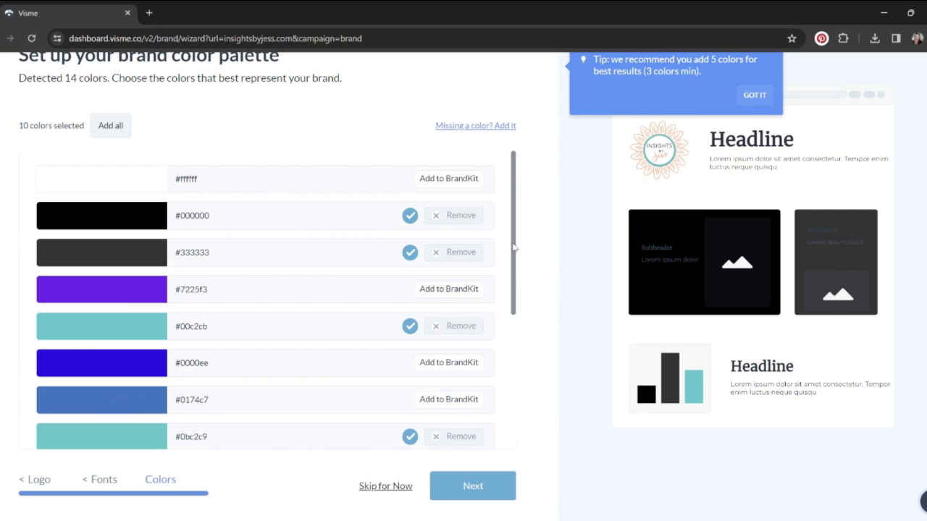
pyautogui.scroll(-4, 513, 248)
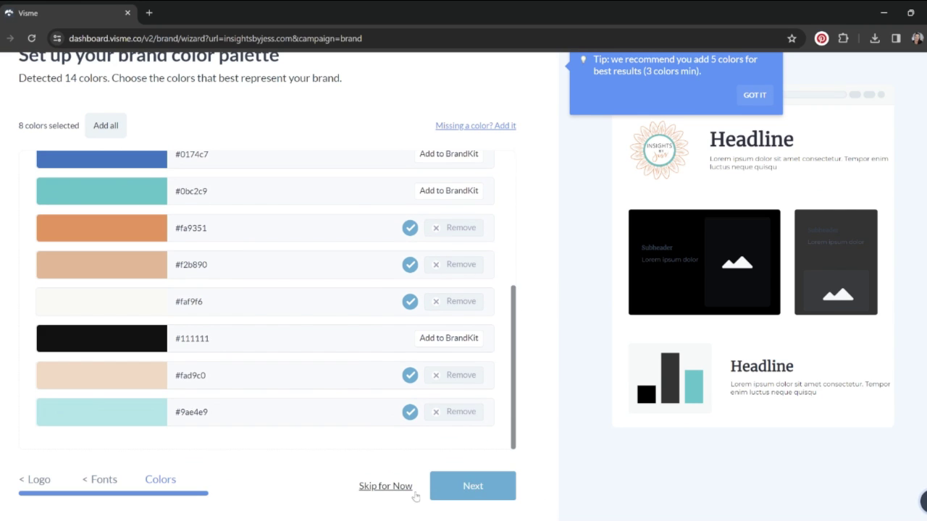
pyautogui.click(473, 486)
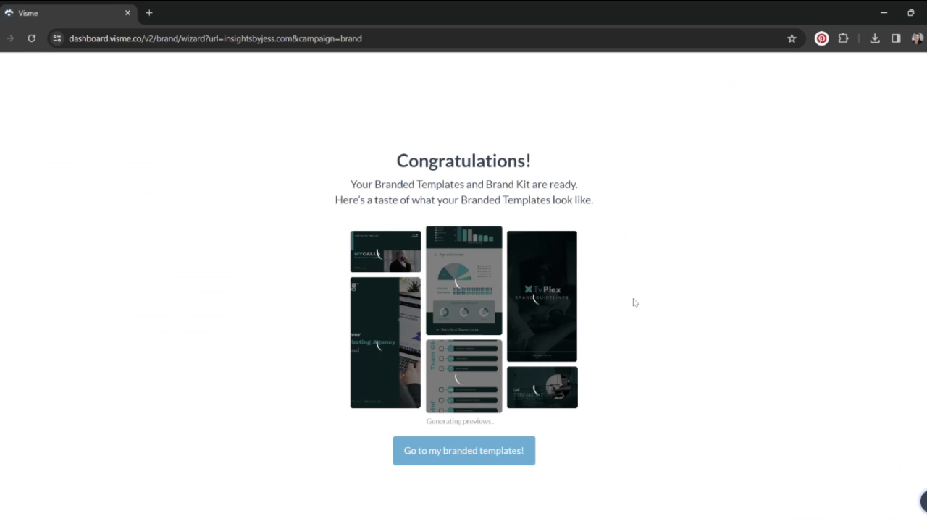
# Open the branded templates and scroll through the teal-and-dark restyled designs and back up
pyautogui.click(454, 451)
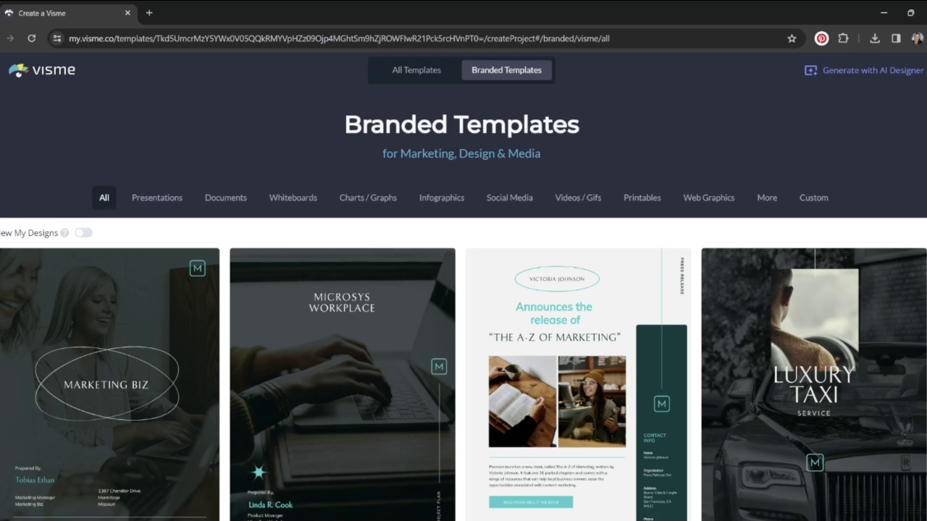
pyautogui.scroll(-5, 464, 290)
pyautogui.scroll(-6, 472, 449)
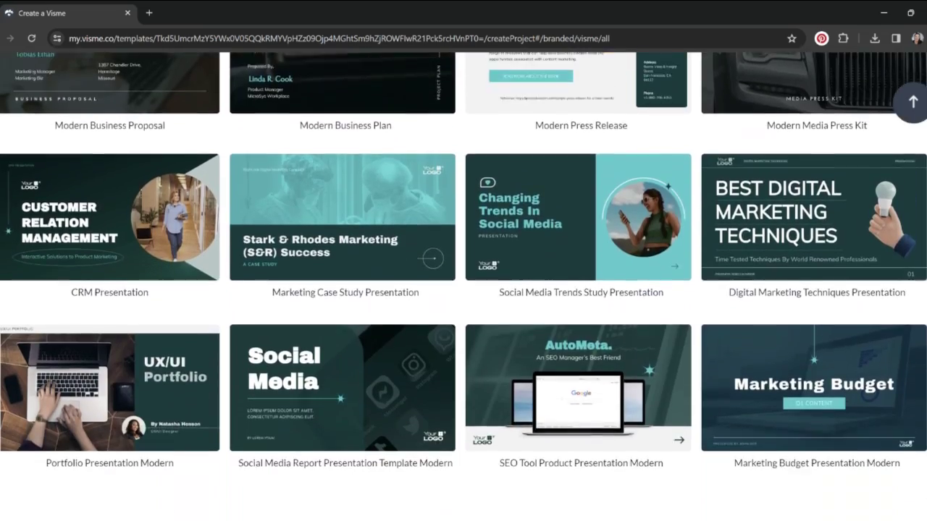
pyautogui.scroll(-7, 463, 290)
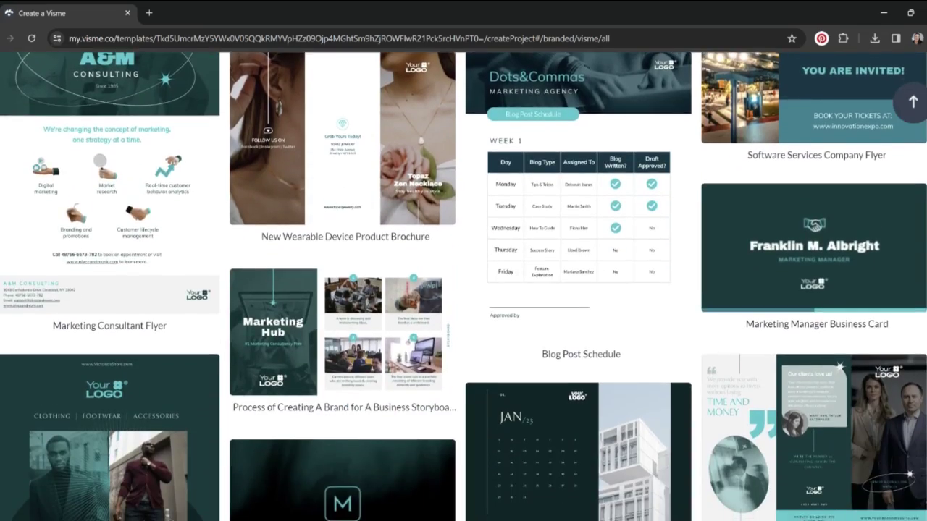
pyautogui.scroll(-9, 463, 290)
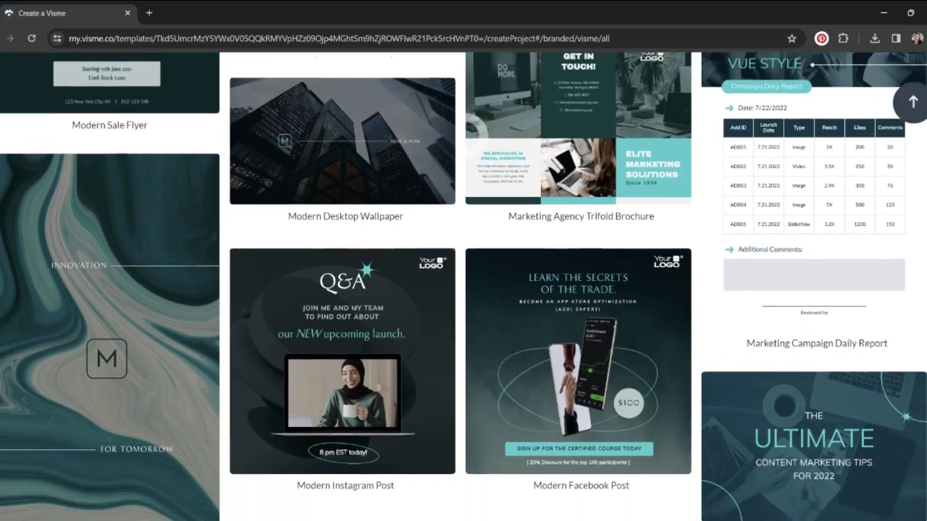
pyautogui.scroll(-1, 464, 289)
pyautogui.scroll(4, 464, 289)
pyautogui.scroll(18, 464, 290)
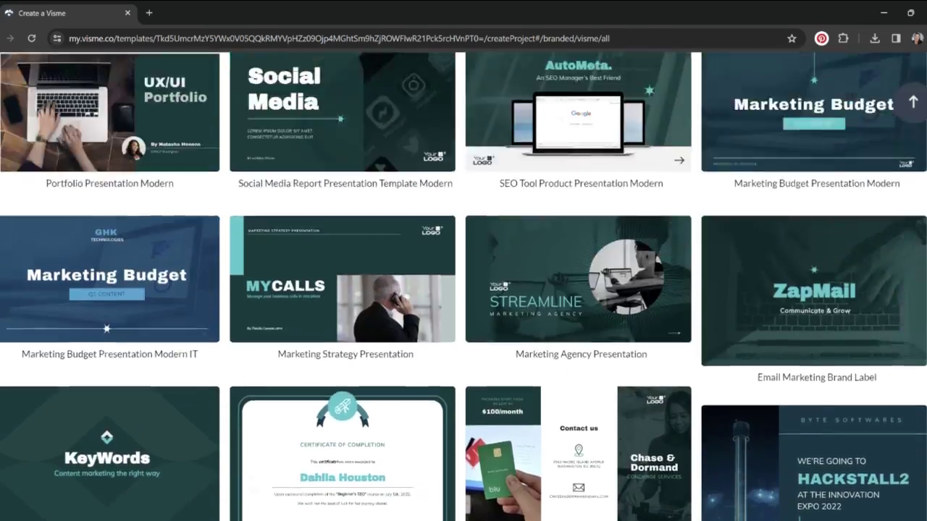
pyautogui.scroll(4, 463, 290)
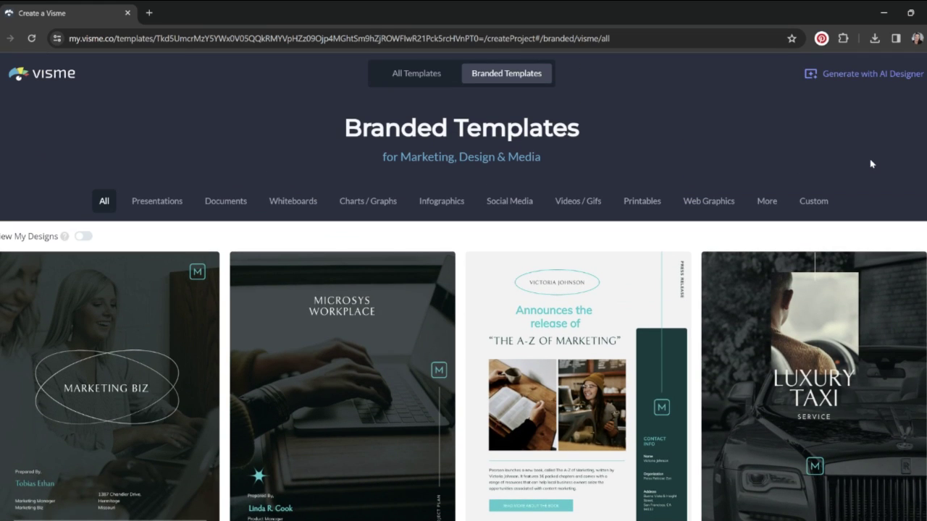
# Browse the Infographics and then the Social Media branded templates
pyautogui.click(446, 206)
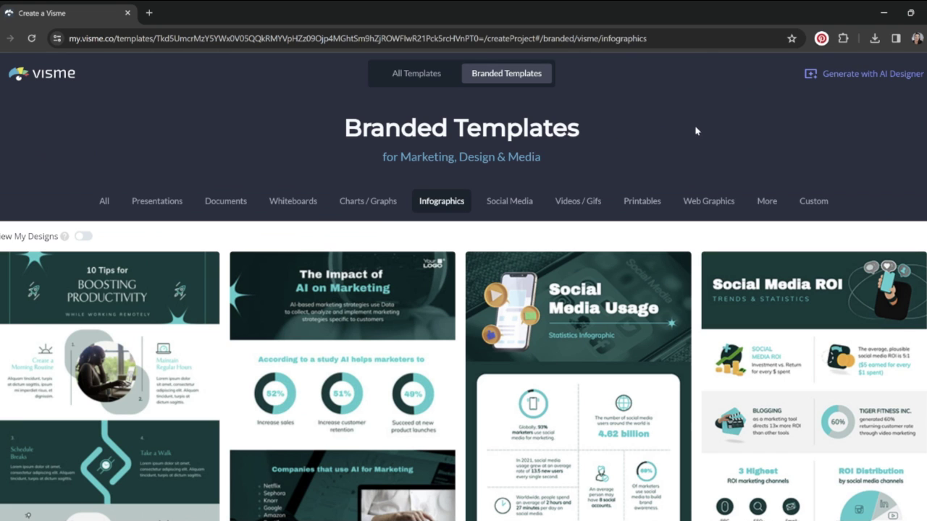
pyautogui.scroll(-2, 463, 290)
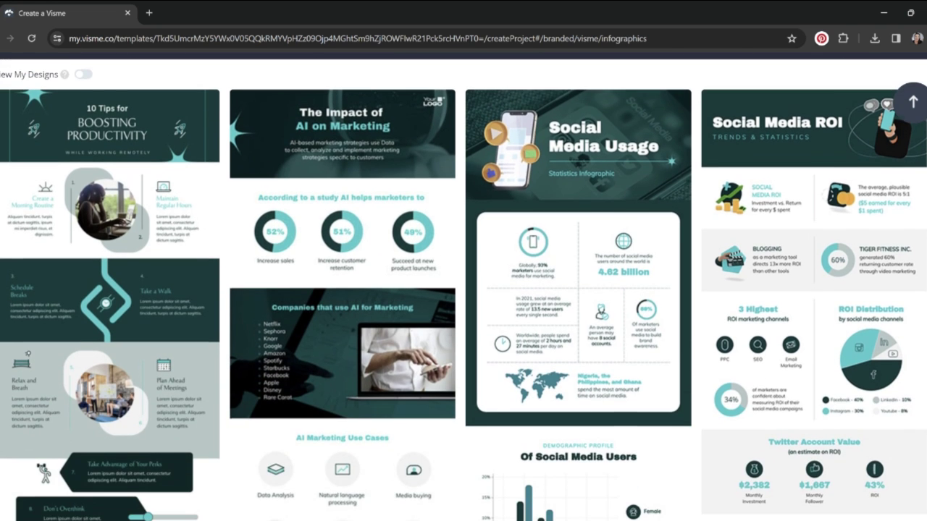
pyautogui.scroll(-7, 463, 289)
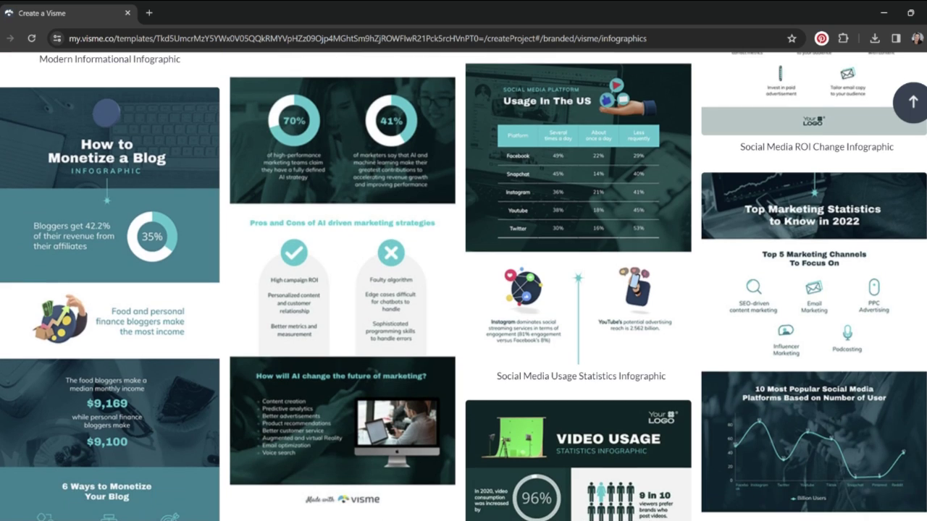
pyautogui.click(912, 102)
pyautogui.click(509, 201)
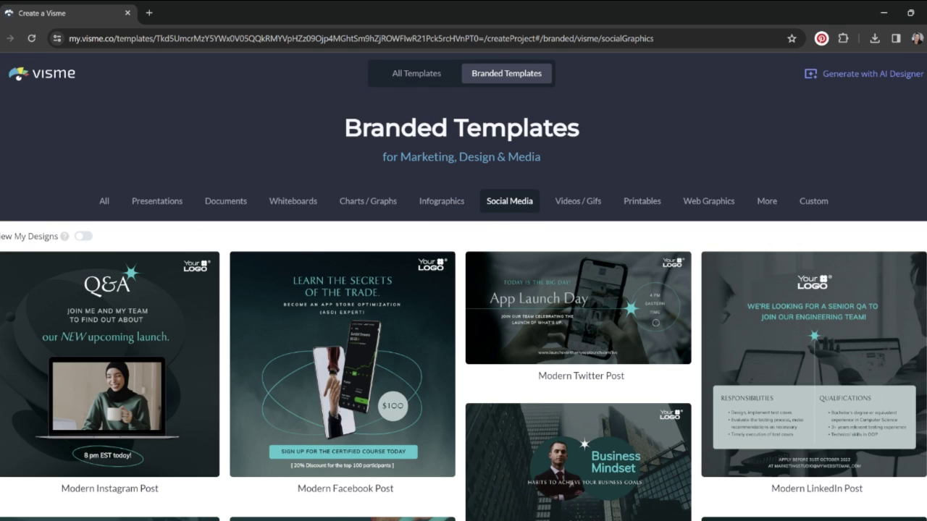
pyautogui.scroll(-4, 464, 290)
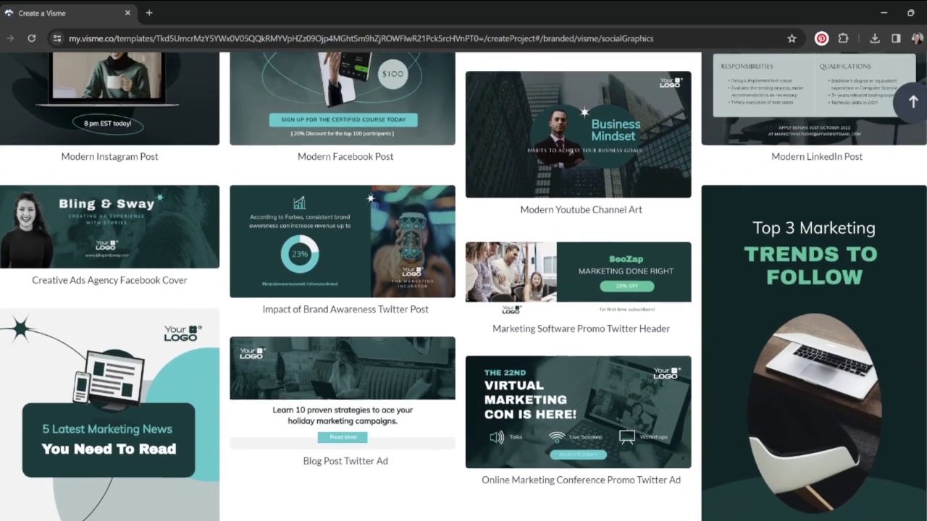
pyautogui.scroll(2, 172, 357)
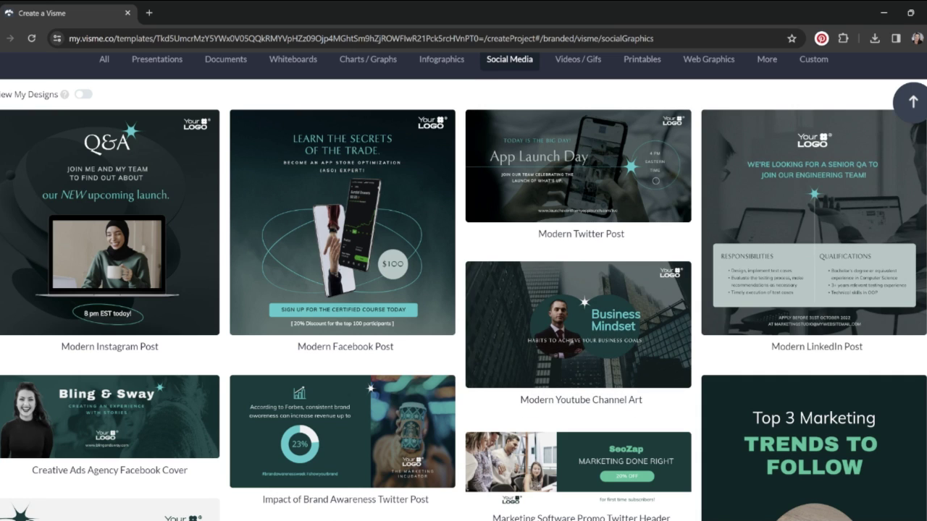
pyautogui.scroll(-5, 822, 316)
pyautogui.scroll(-2, 464, 290)
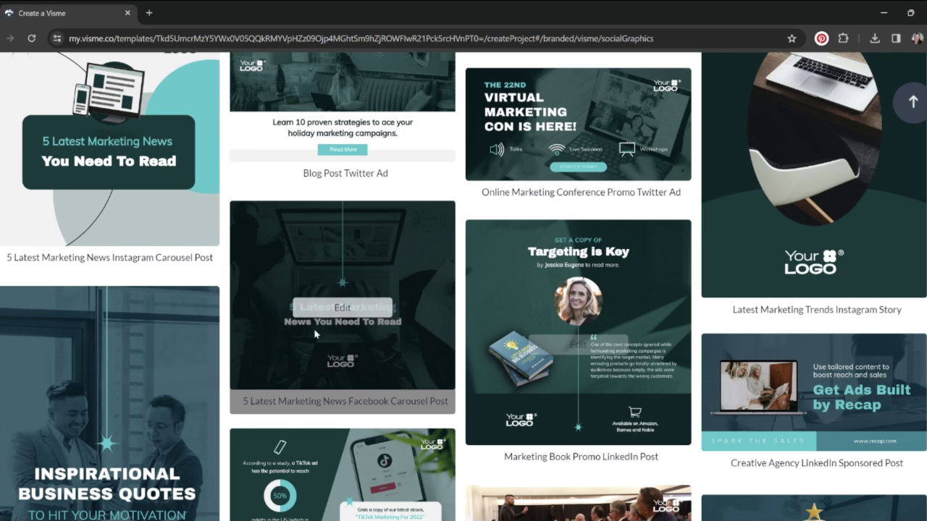
pyautogui.scroll(3, 463, 290)
pyautogui.scroll(5, 464, 289)
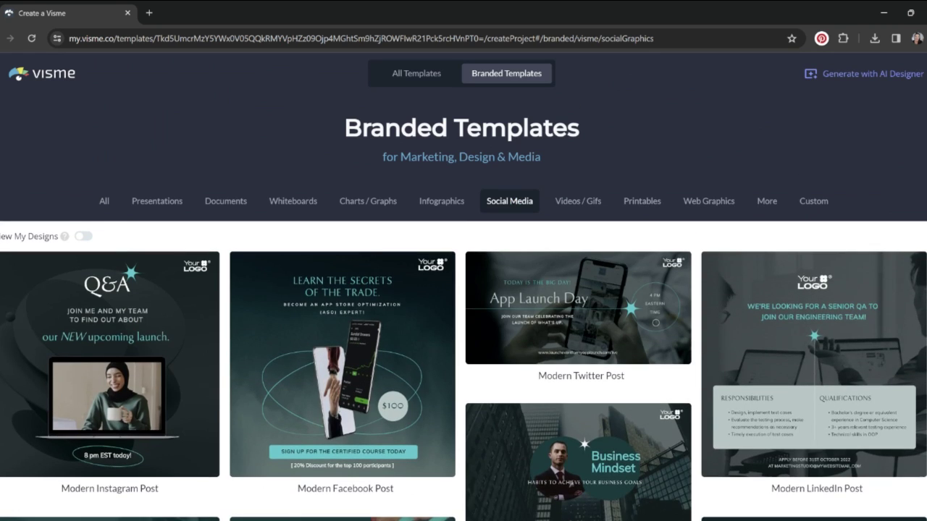
# Filter the gallery through Printables, Web Graphics, Charts / Graphs, and finally Documents
pyautogui.click(643, 201)
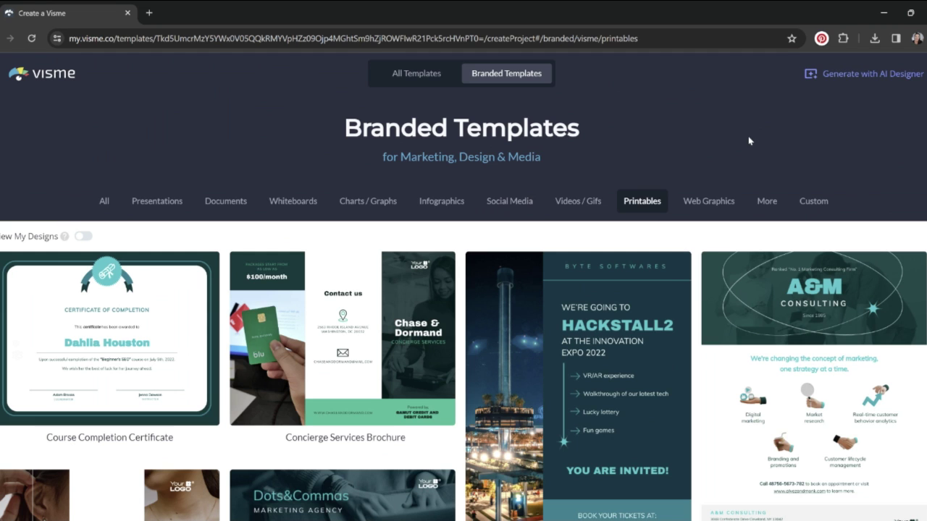
pyautogui.click(709, 201)
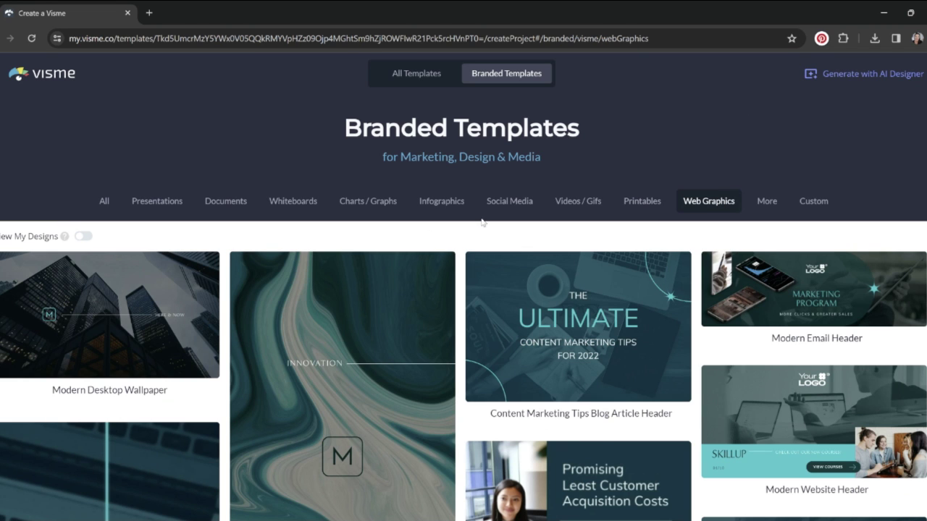
pyautogui.click(340, 202)
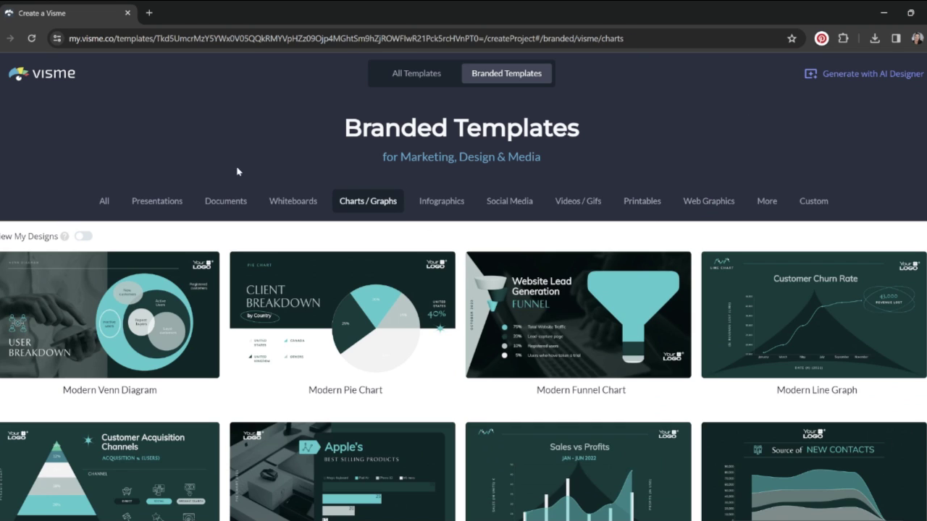
pyautogui.click(225, 200)
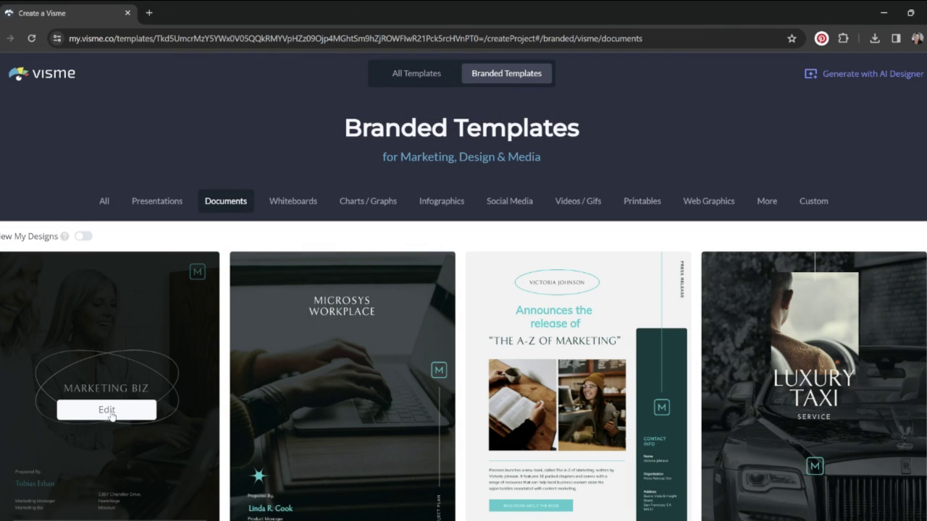
# Open Marketing Biz for editing and clear the paragraph on the page-3 Introduction
pyautogui.click(109, 410)
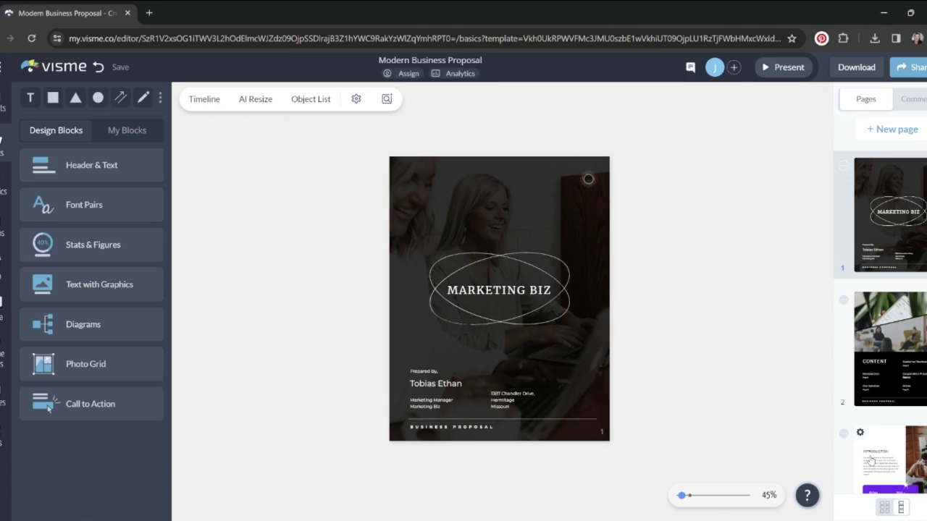
pyautogui.click(878, 454)
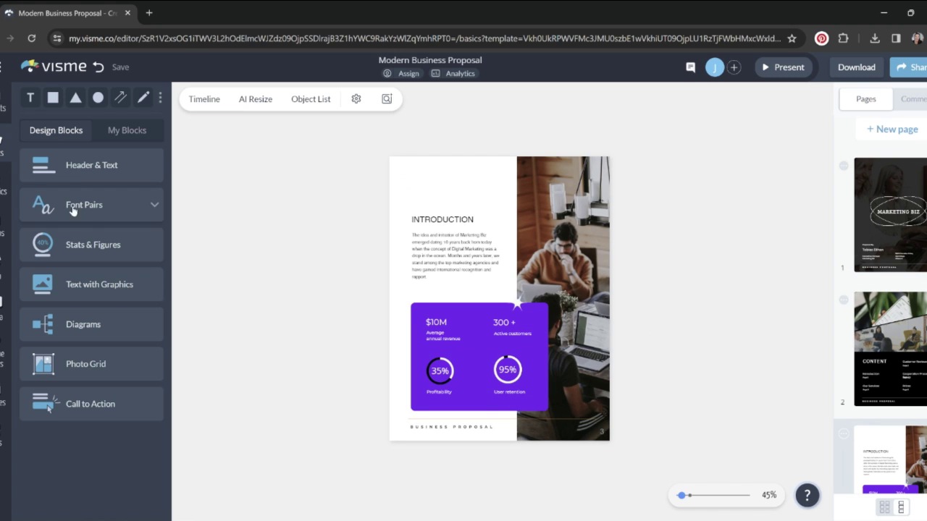
pyautogui.click(469, 264)
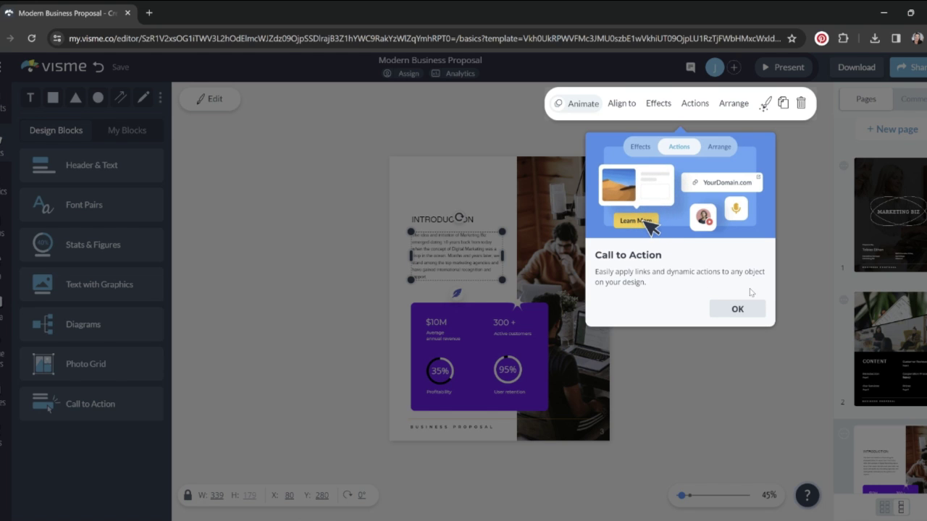
pyautogui.click(734, 309)
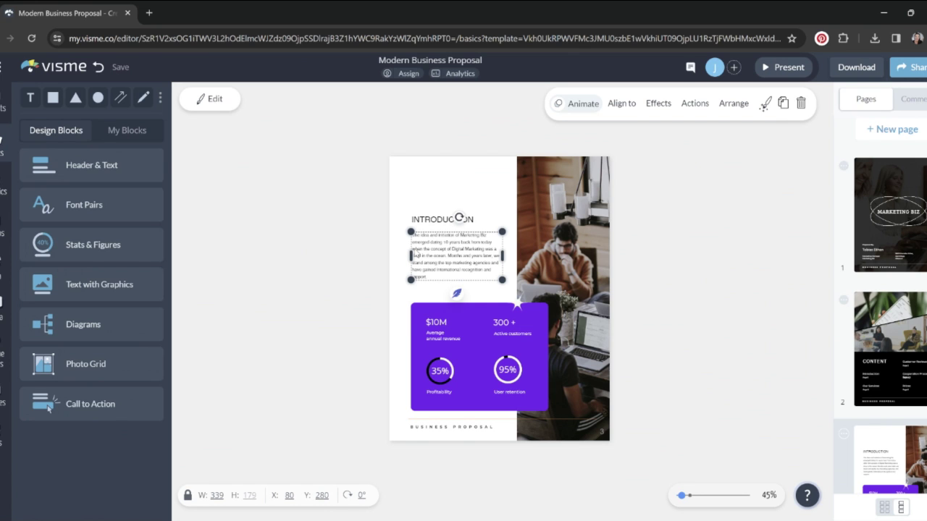
pyautogui.press('Return')
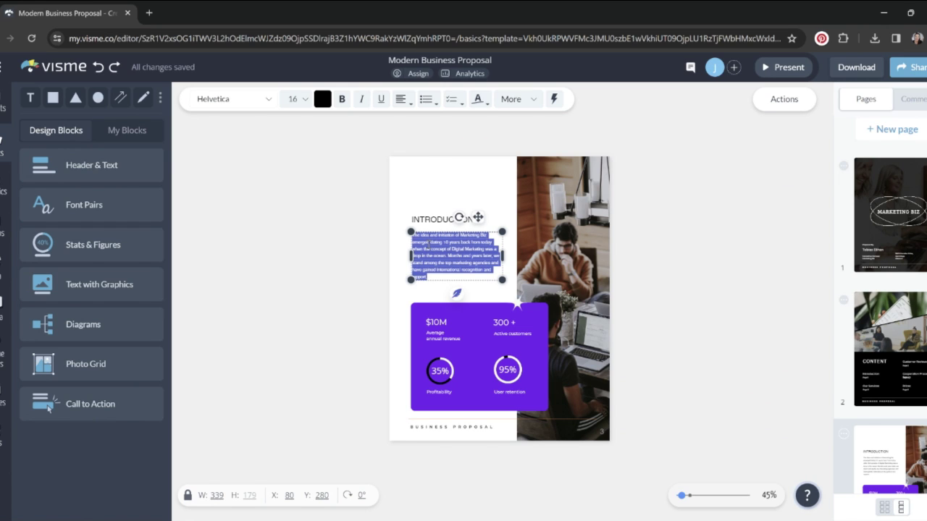
pyautogui.press('BackSpace')
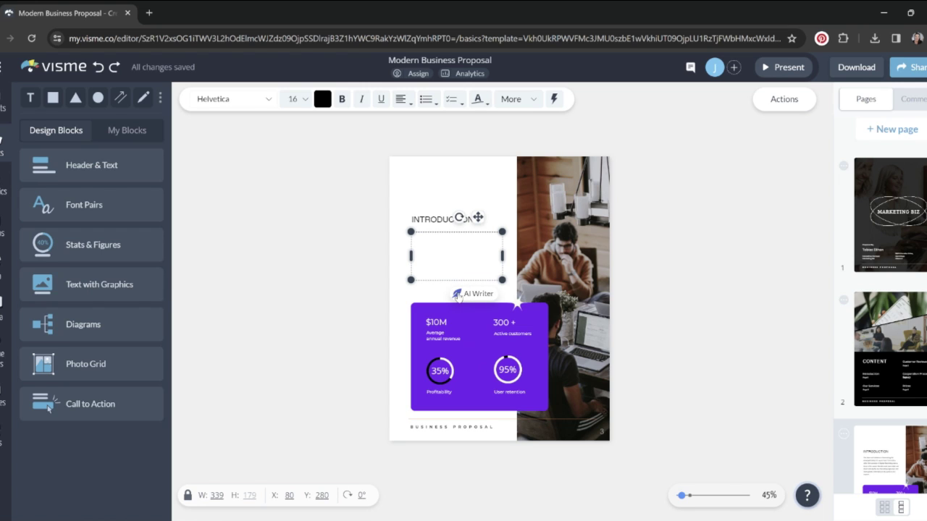
# Prompt the AI writer for an Etsy guide welcome page helping new sellers build sales, Creative tone
pyautogui.click(463, 294)
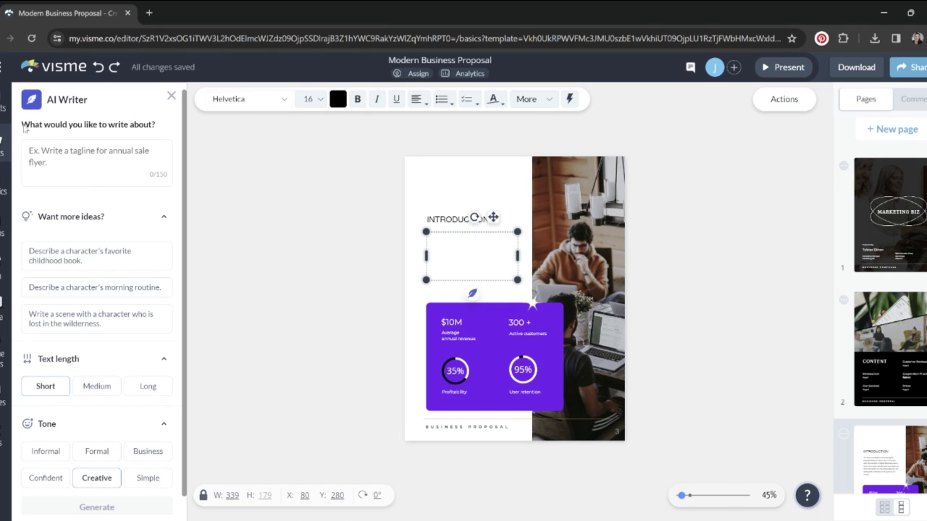
pyautogui.click(131, 147)
pyautogui.write('this is a welcome page for my etsy starter guide.')
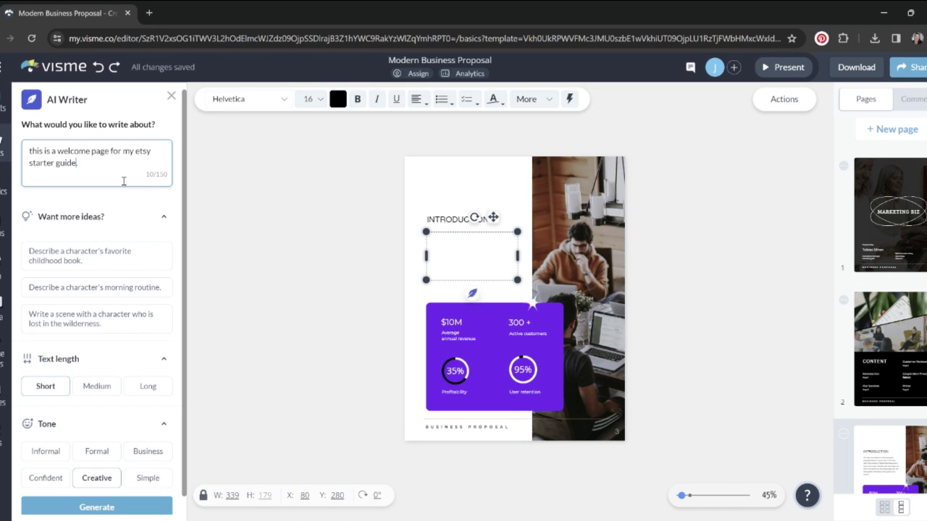
pyautogui.write('to help new etsy sellers get started')
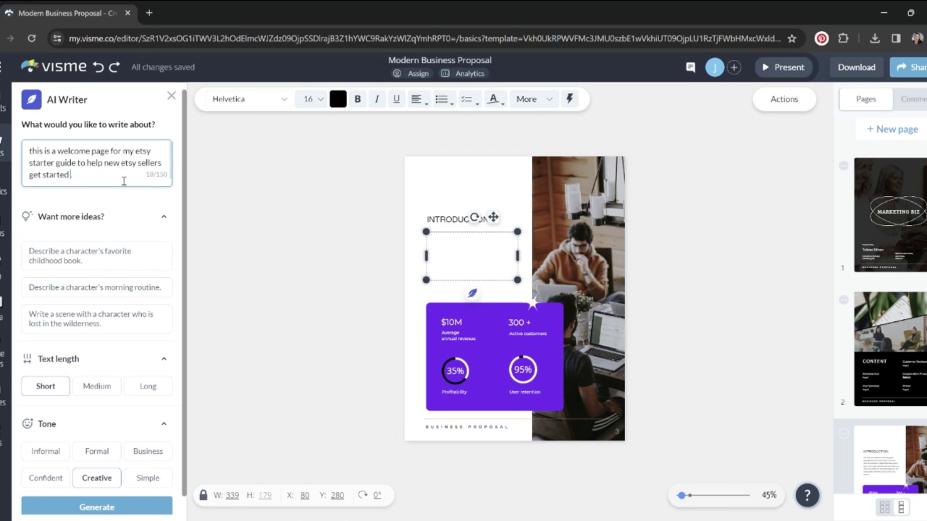
pyautogui.write(' and build sal')
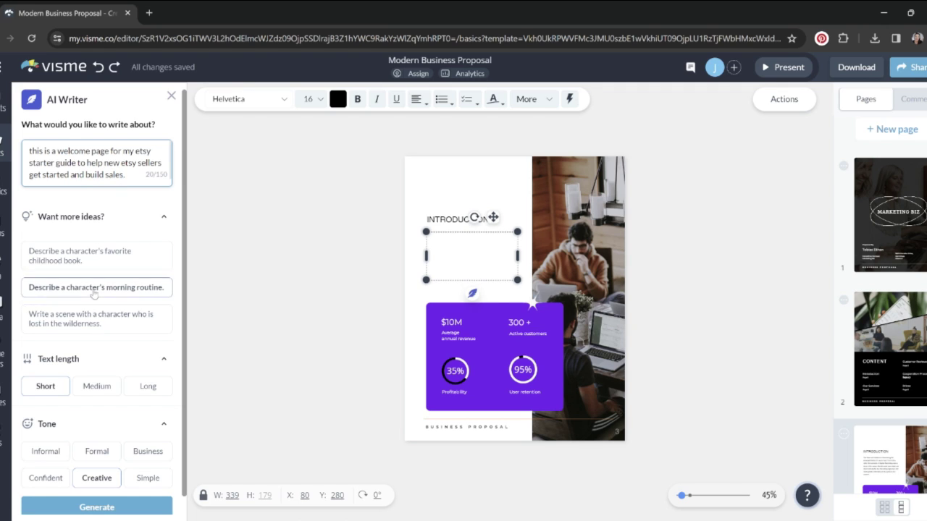
pyautogui.write('es.')
pyautogui.scroll(-1, 79, 340)
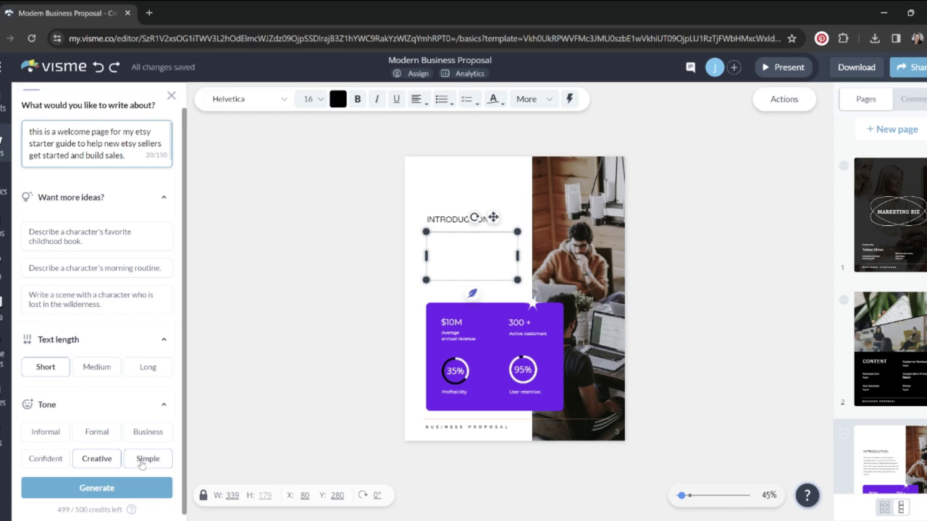
pyautogui.click(78, 460)
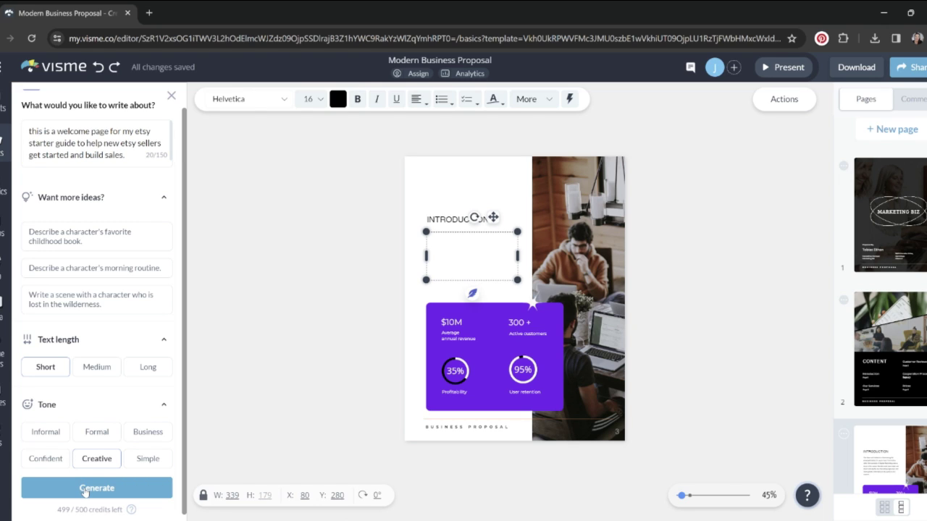
# Generate the AI welcome text, then narrow and enlarge its text box
pyautogui.click(84, 491)
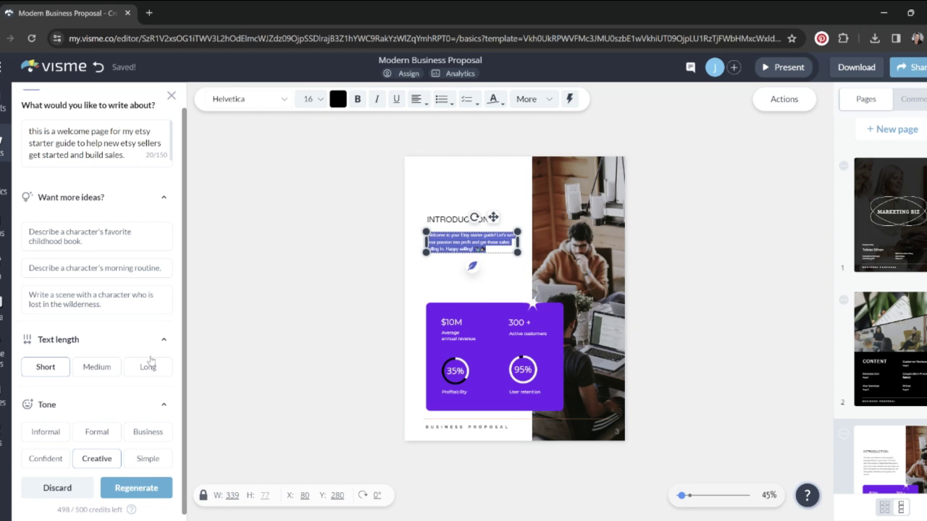
pyautogui.moveTo(522, 246); pyautogui.dragTo(492, 249)
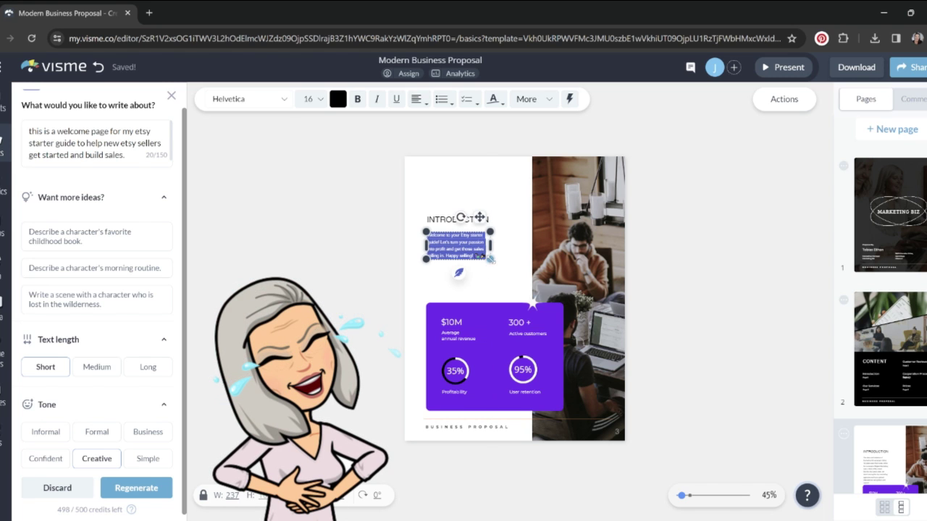
pyautogui.moveTo(491, 259); pyautogui.dragTo(541, 280)
pyautogui.click(699, 252)
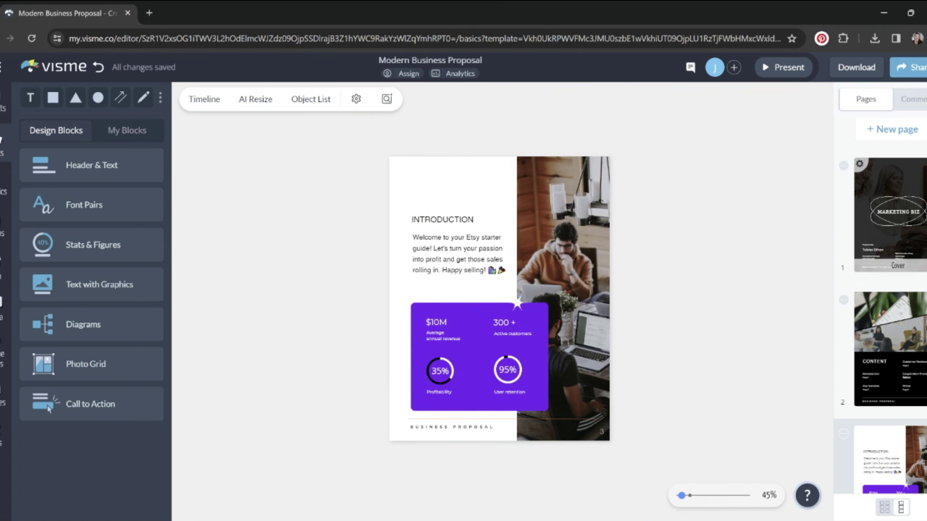
# Select all the text in the introduction paragraph for editing
pyautogui.scroll(-4, 916, 408)
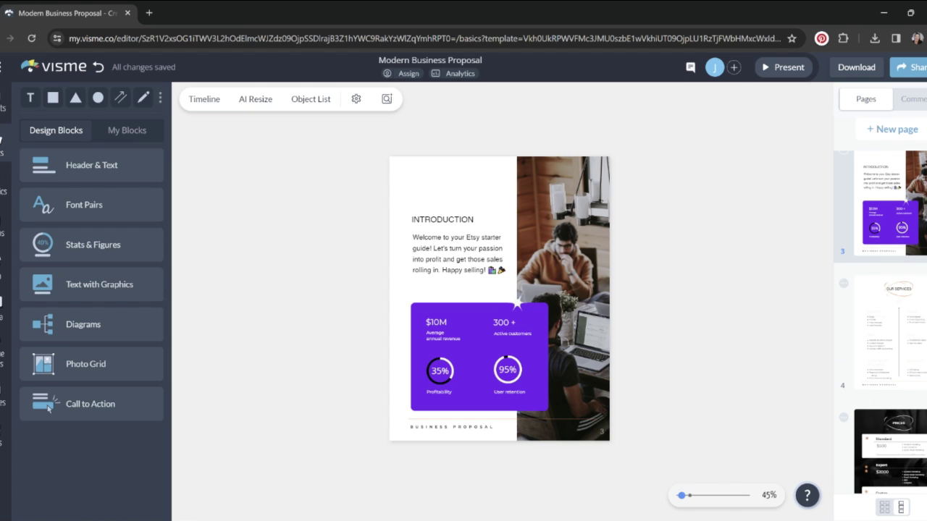
pyautogui.scroll(-1, 916, 408)
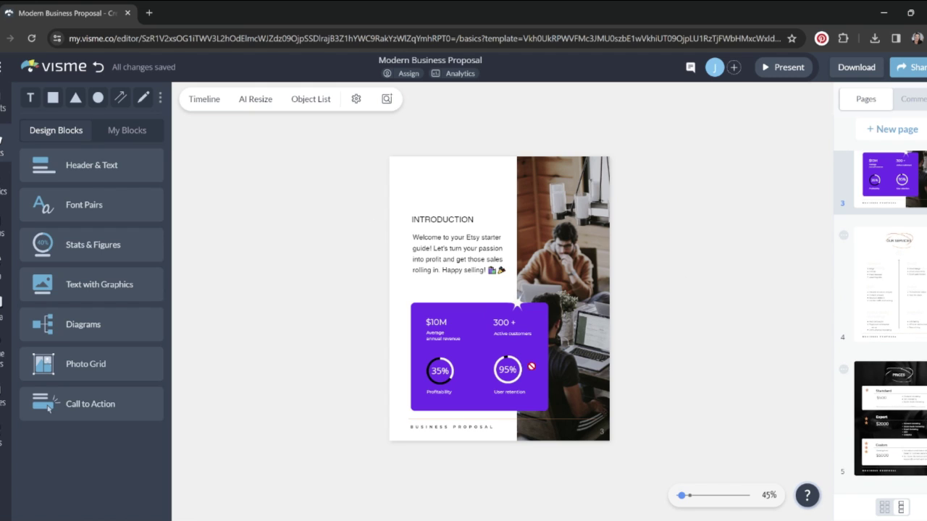
pyautogui.click(463, 253)
pyautogui.doubleClick(487, 265)
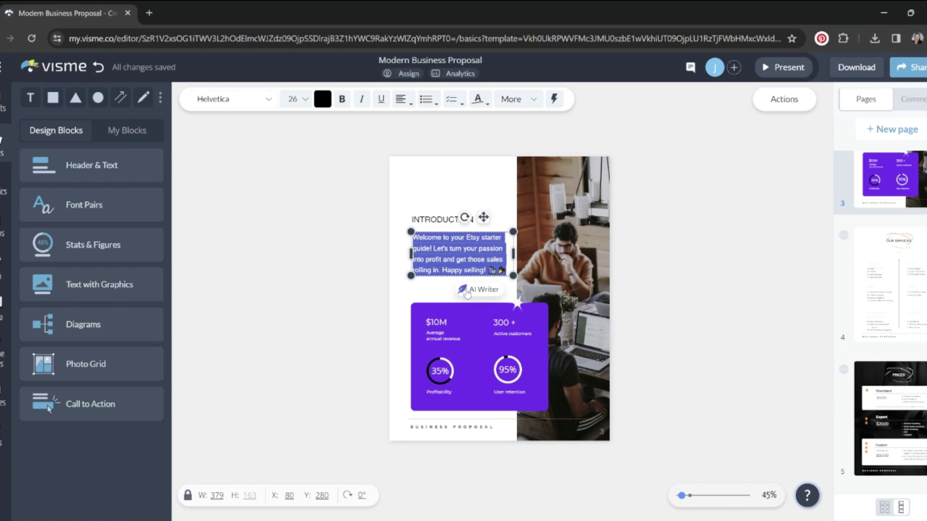
# Replace the welcome text with long AI text giving 10 steps to starting an Etsy store
pyautogui.press('BackSpace')
pyautogui.click(463, 258)
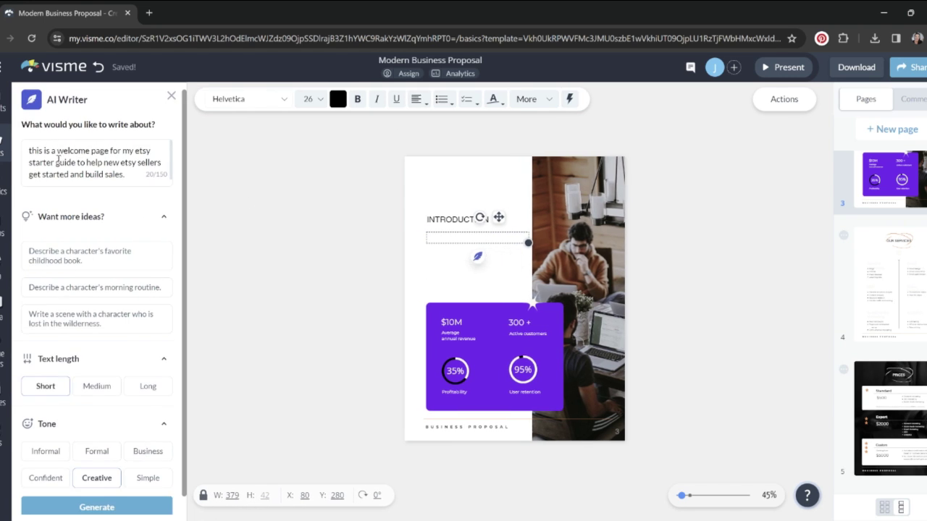
pyautogui.click(149, 180)
pyautogui.write('I want to give 10 steps to starting your etsy store.')
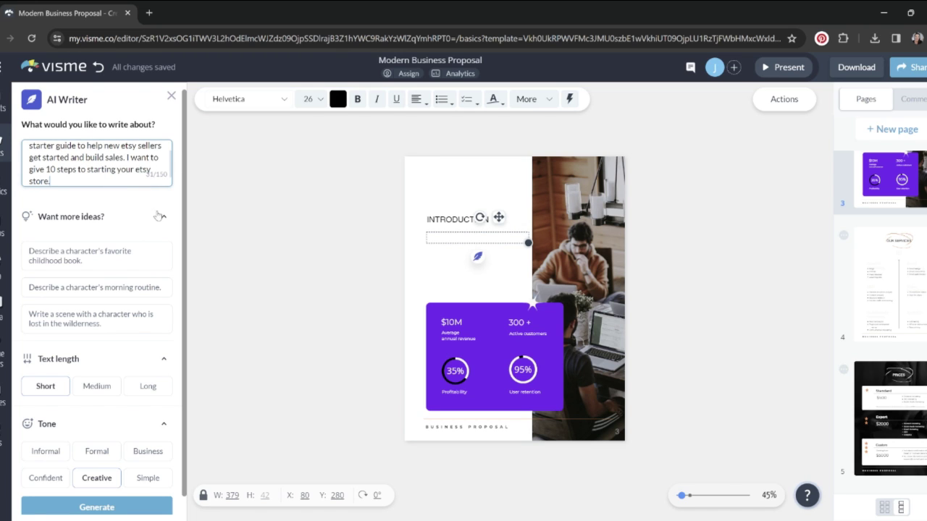
pyautogui.click(147, 388)
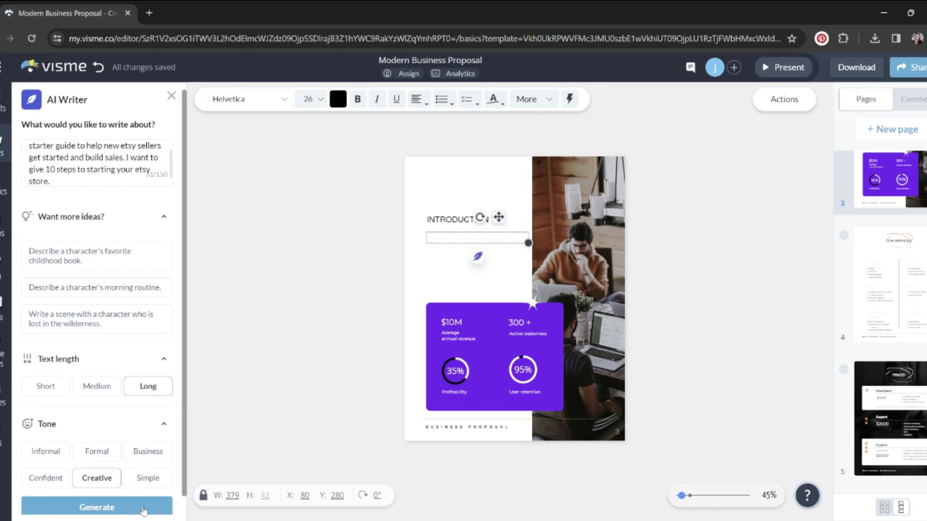
pyautogui.click(144, 510)
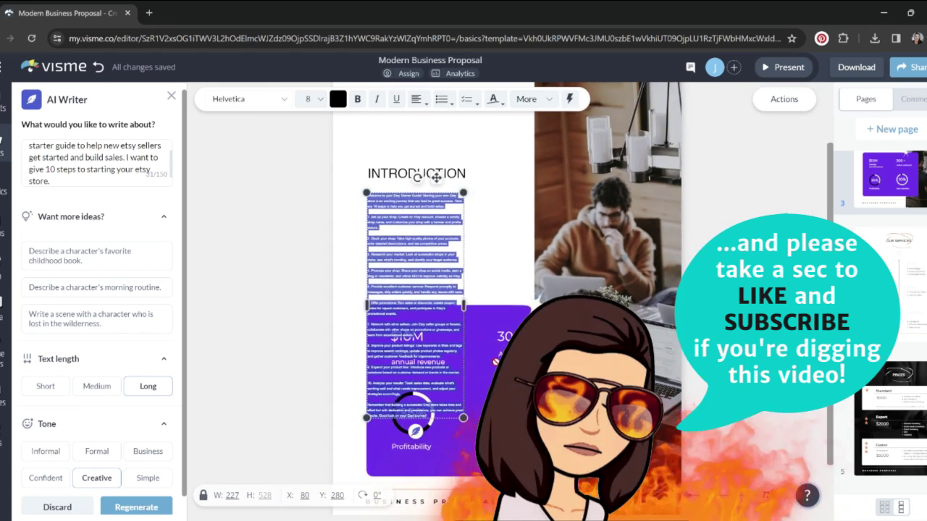
# Widen the intro text box and delete the photo from the page
pyautogui.press('Escape')
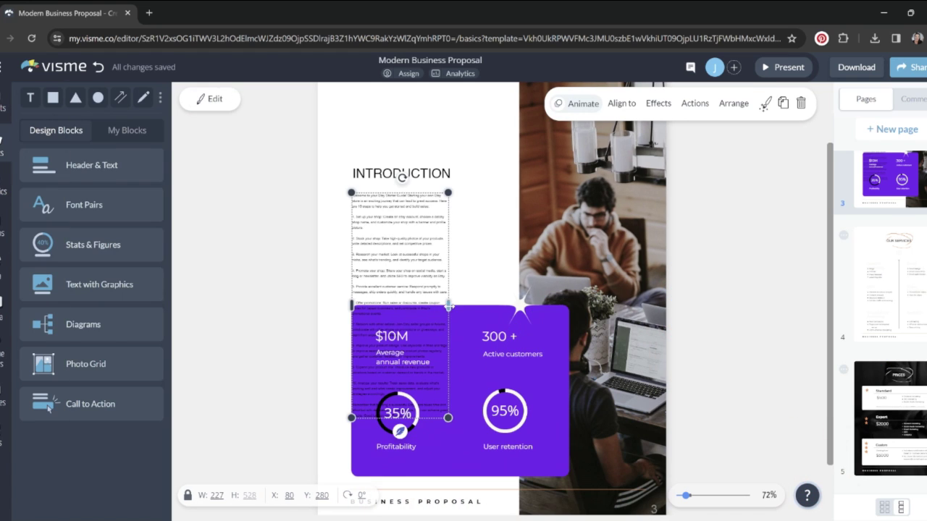
pyautogui.moveTo(449, 307); pyautogui.dragTo(623, 285)
pyautogui.click(534, 274)
pyautogui.press('Delete')
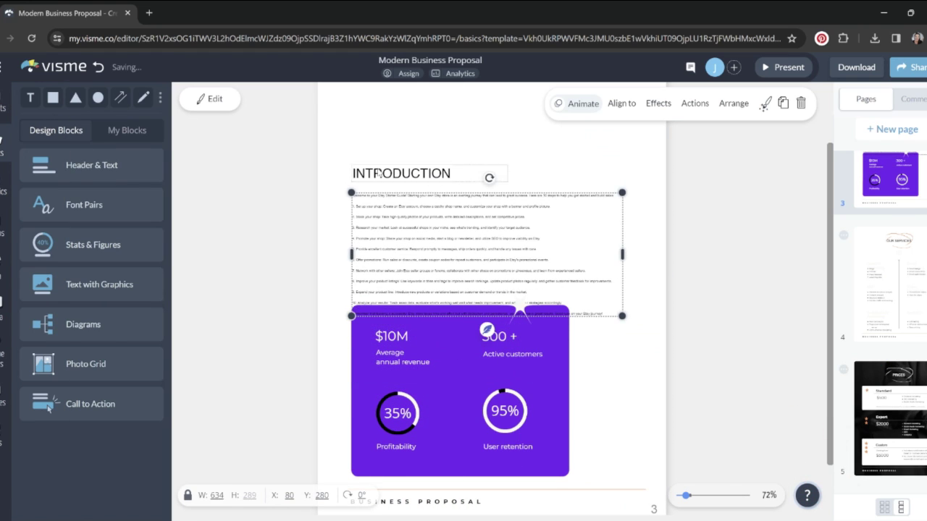
# Move the heading and paragraph up, resize the paragraph, and zoom to 120%
pyautogui.moveTo(355, 135); pyautogui.dragTo(391, 182)
pyautogui.click(689, 353)
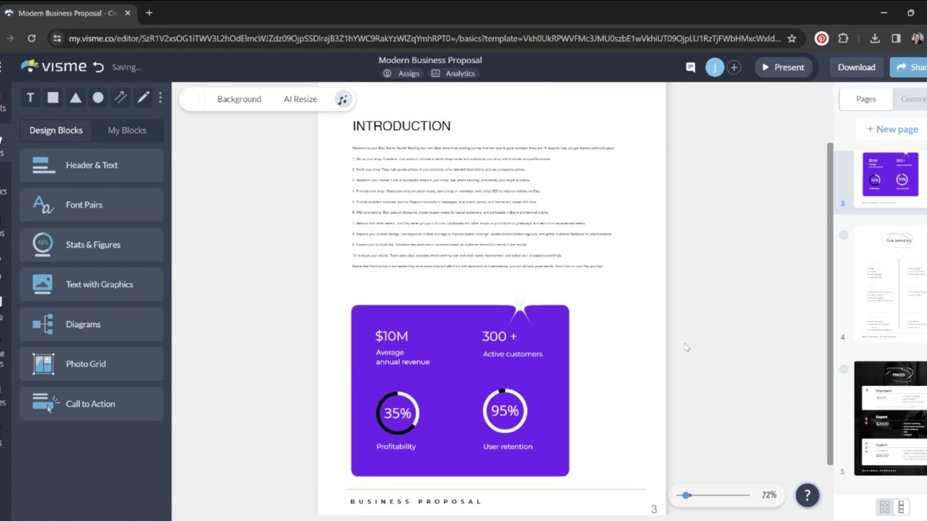
pyautogui.scroll(2, 689, 353)
pyautogui.click(572, 300)
pyautogui.moveTo(622, 353); pyautogui.dragTo(659, 370)
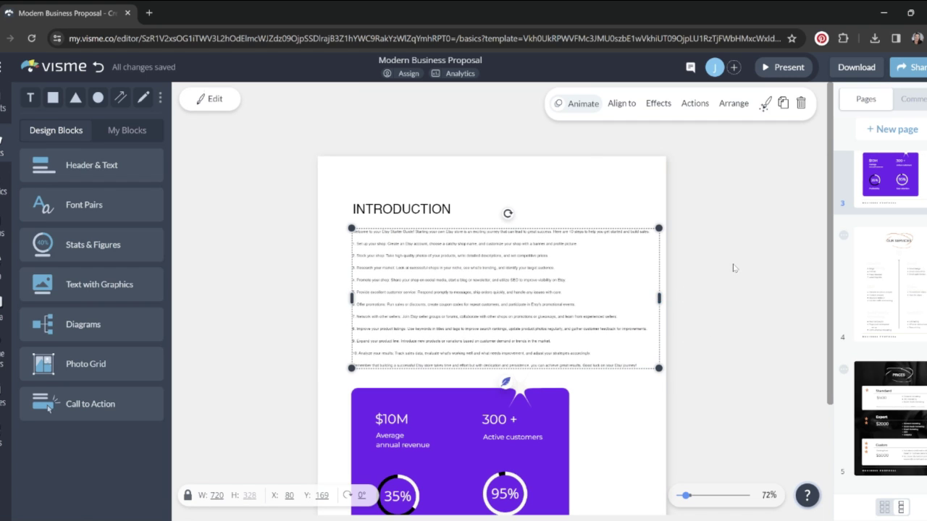
pyautogui.click(692, 495)
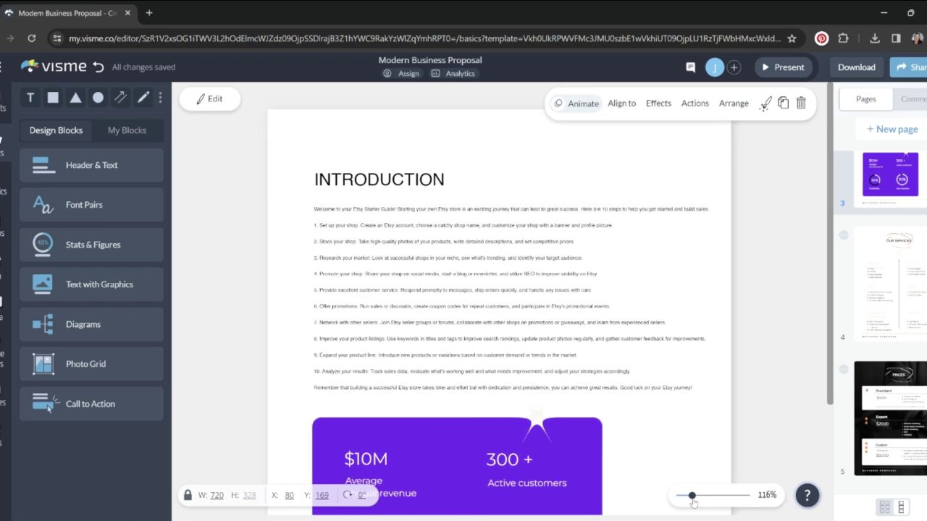
# Reselect the introduction paragraph and open the Layouts library
pyautogui.click(610, 163)
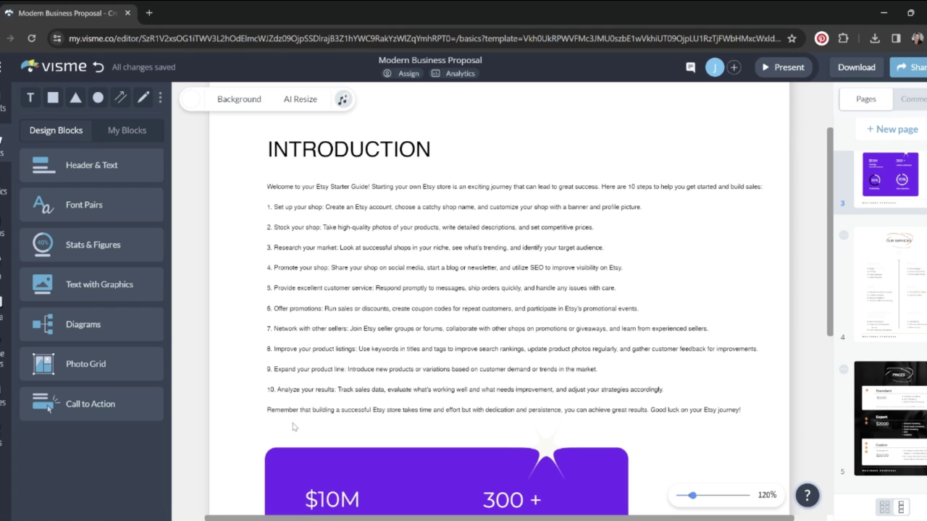
pyautogui.click(728, 280)
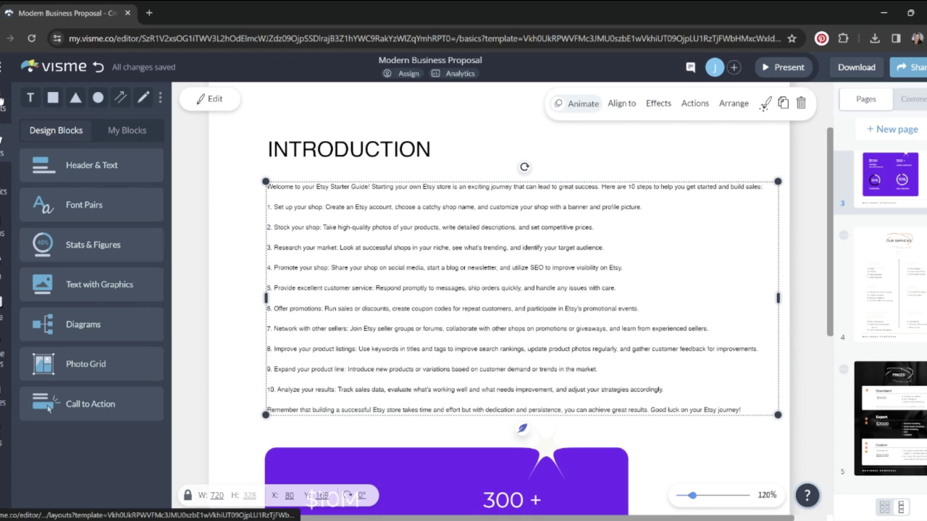
pyautogui.click(2, 101)
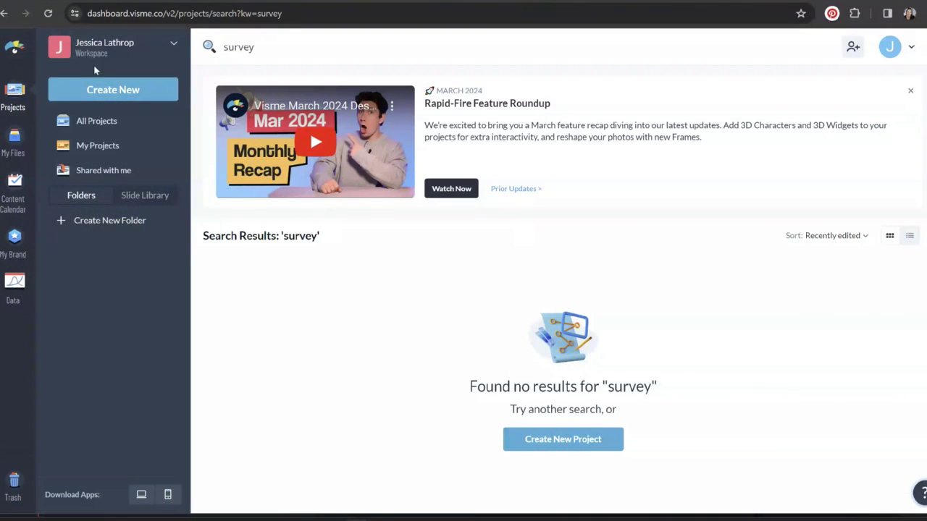
# Delete the revenue, customer and percentage stats from the purple block
pyautogui.click(81, 89)
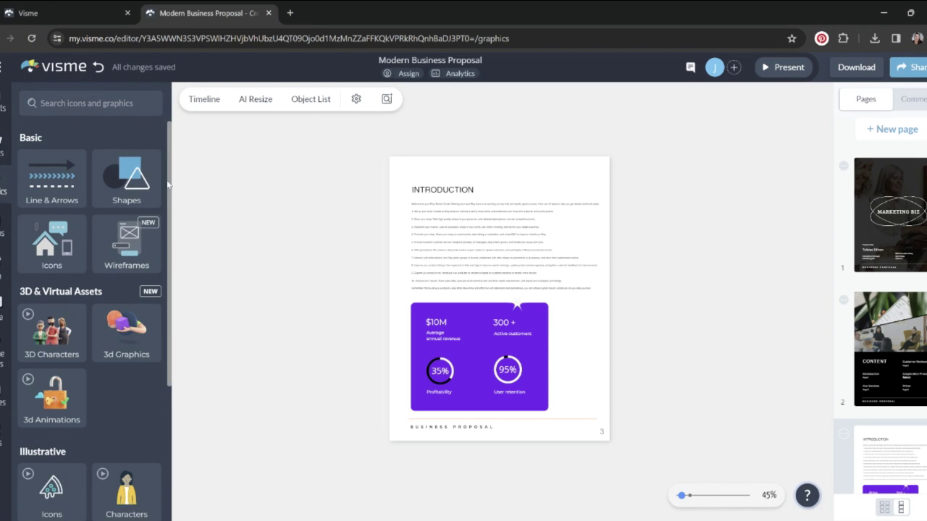
pyautogui.scroll(-3, 168, 180)
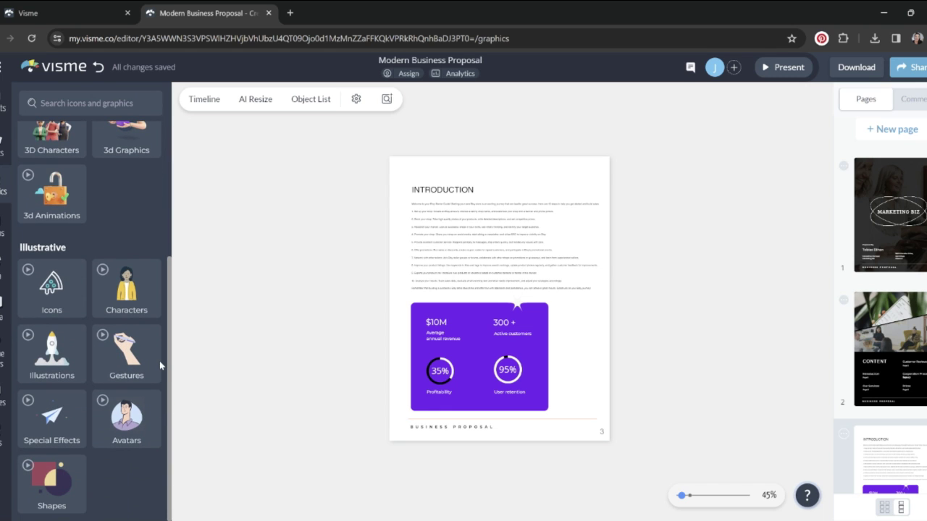
pyautogui.scroll(1, 167, 326)
pyautogui.moveTo(168, 304); pyautogui.dragTo(200, 213)
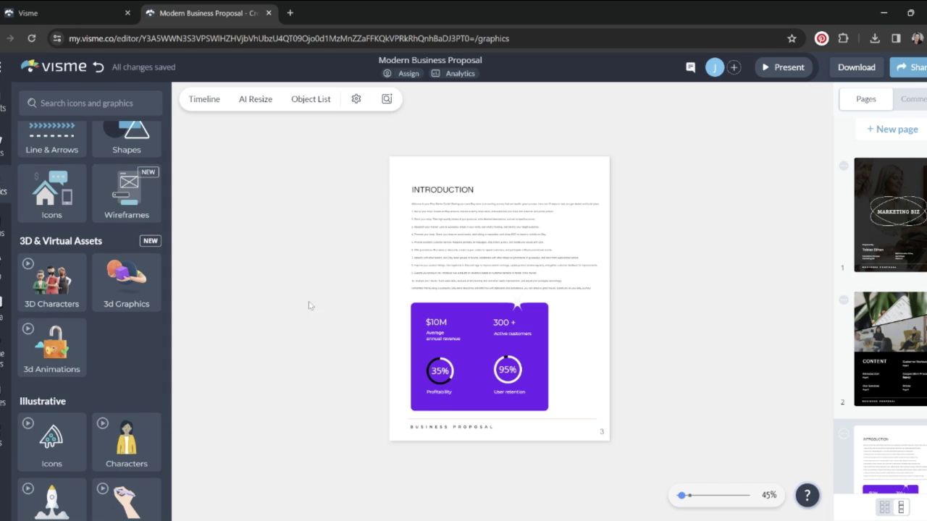
pyautogui.moveTo(323, 303); pyautogui.dragTo(608, 411)
pyautogui.press('Delete')
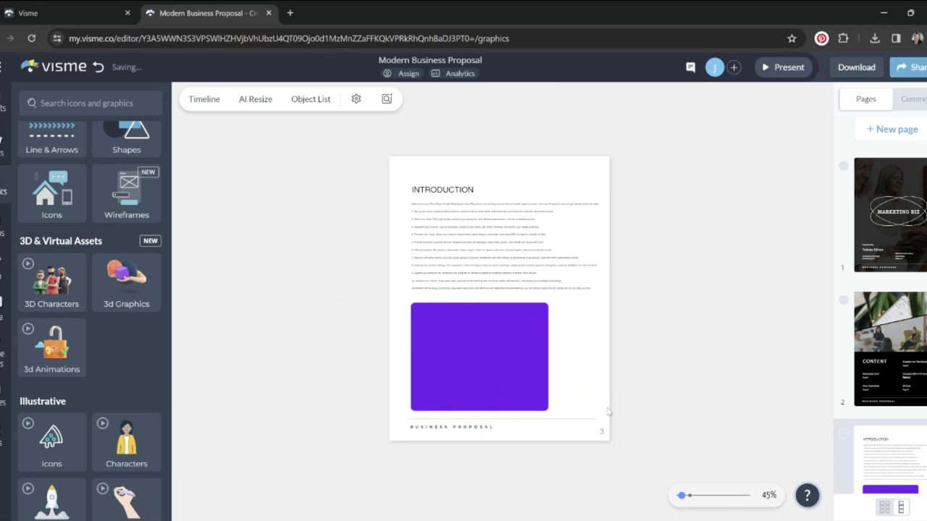
pyautogui.click(518, 355)
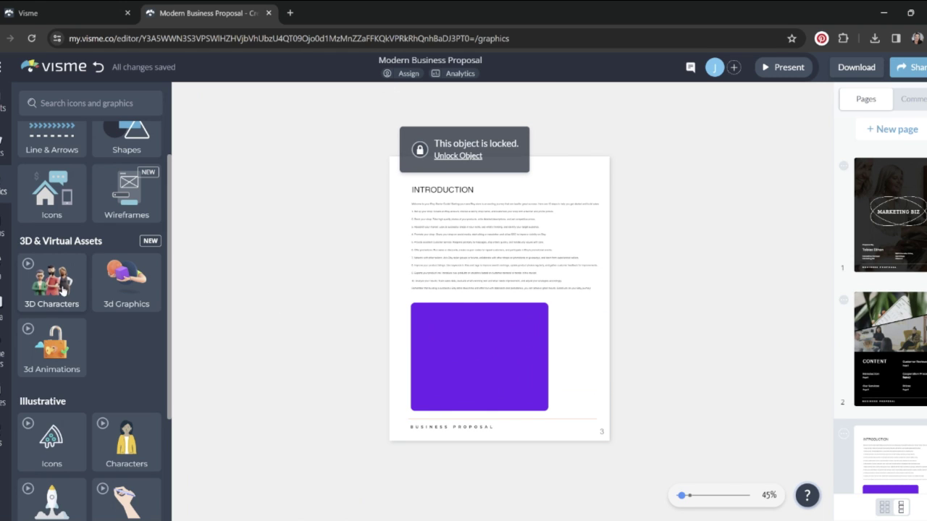
# Add a new custom avatar from the 3D Characters collection to the page
pyautogui.click(45, 273)
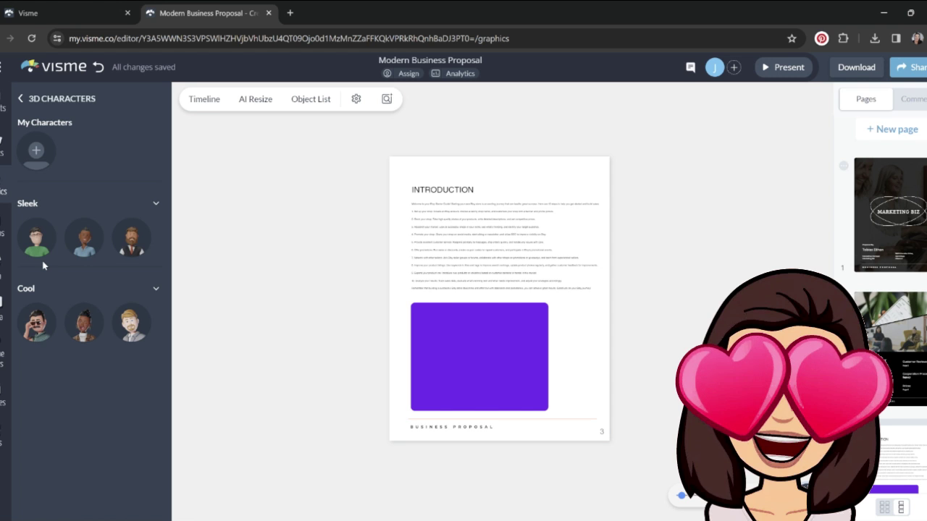
pyautogui.click(38, 153)
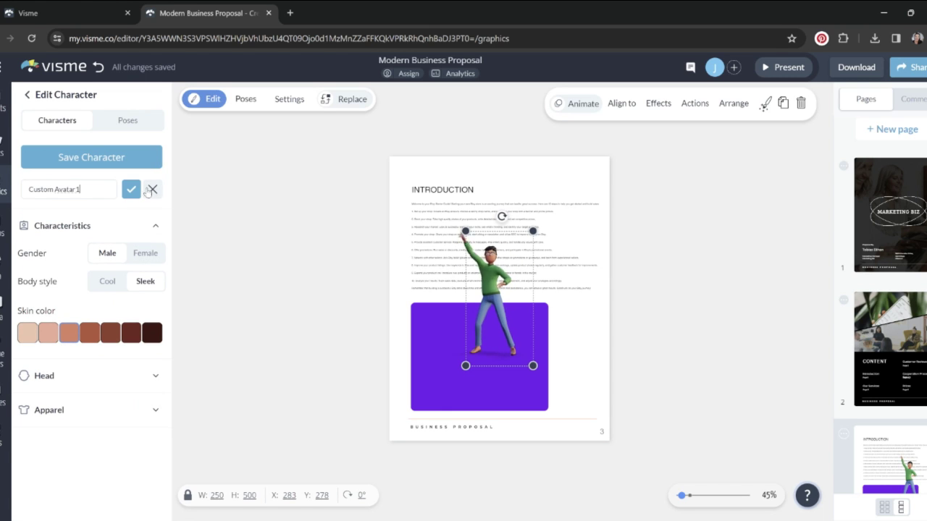
# Rename the character 'Mini Jess' and make it female with Cool body style and lighter skin
pyautogui.moveTo(90, 189); pyautogui.dragTo(15, 186)
pyautogui.write('Mini Jess')
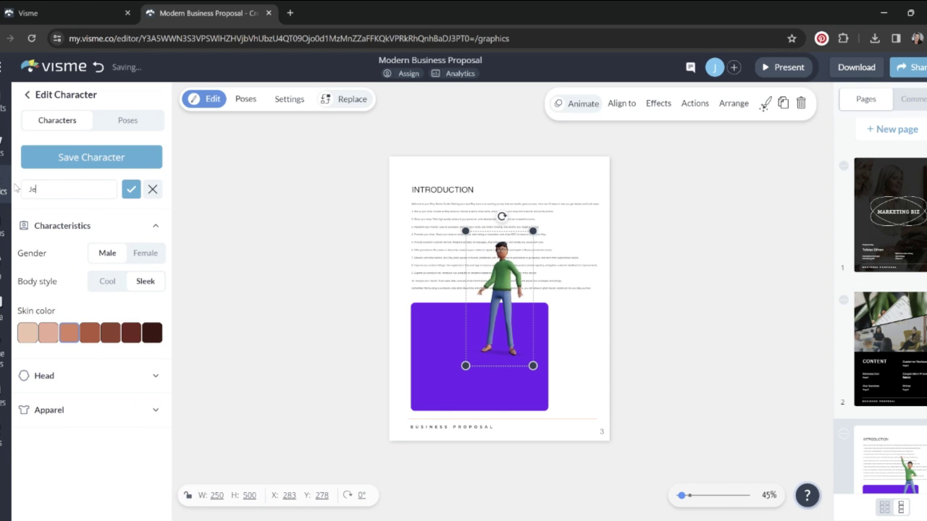
pyautogui.click(152, 258)
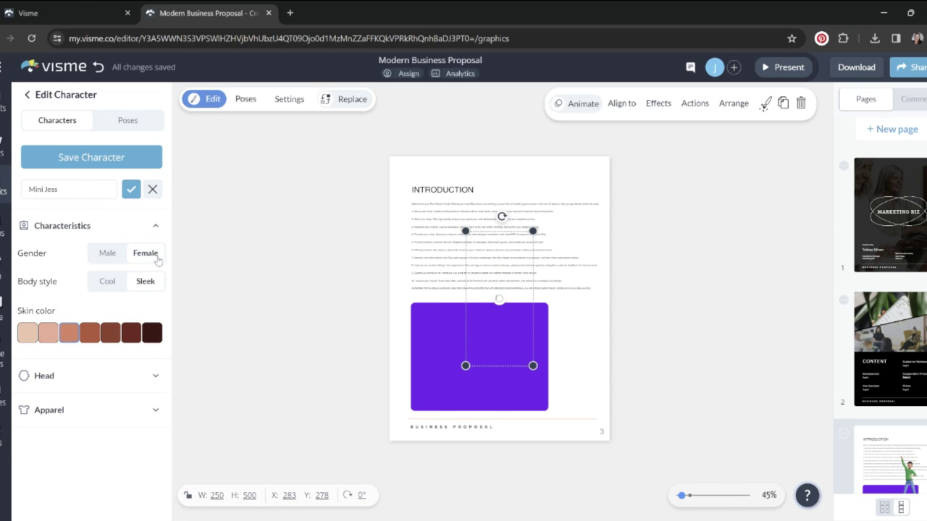
pyautogui.click(109, 286)
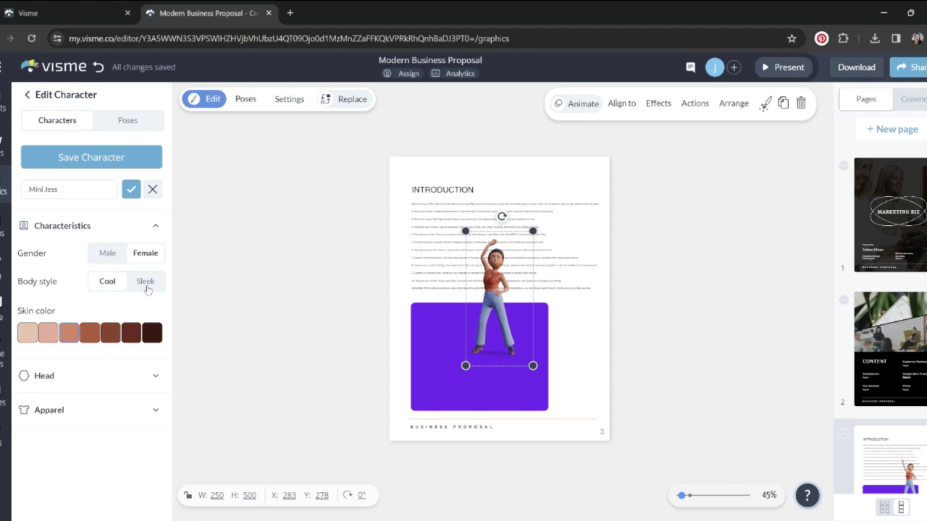
pyautogui.click(45, 336)
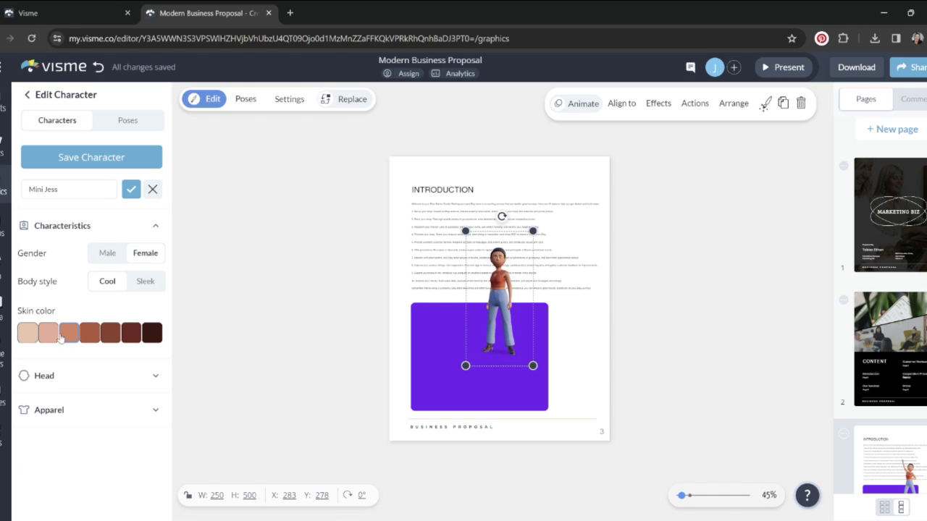
pyautogui.click(154, 378)
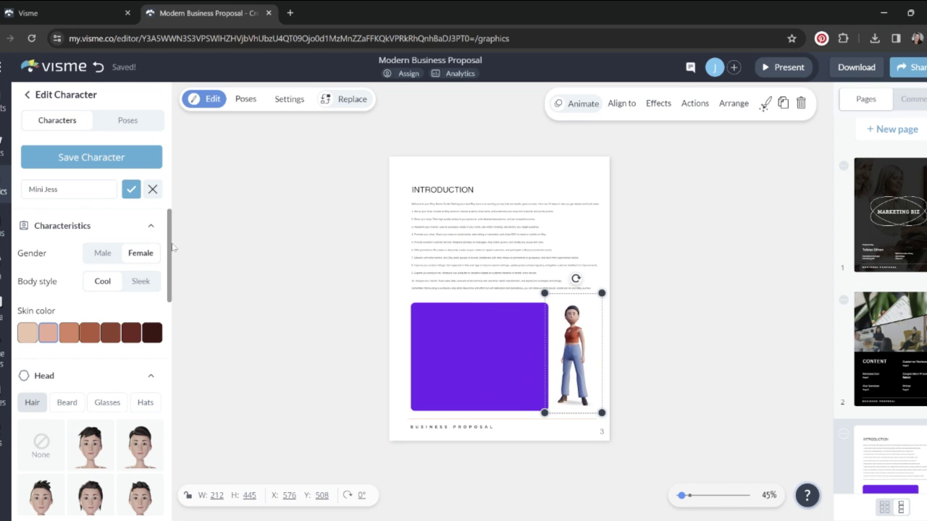
# Try several hairstyles on Mini Jess and keep the last one
pyautogui.scroll(-1, 163, 303)
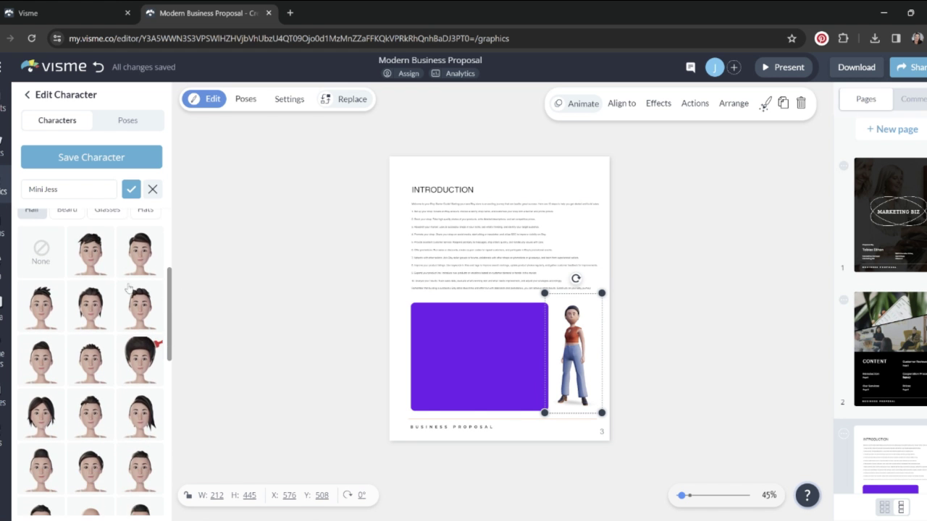
pyautogui.click(105, 266)
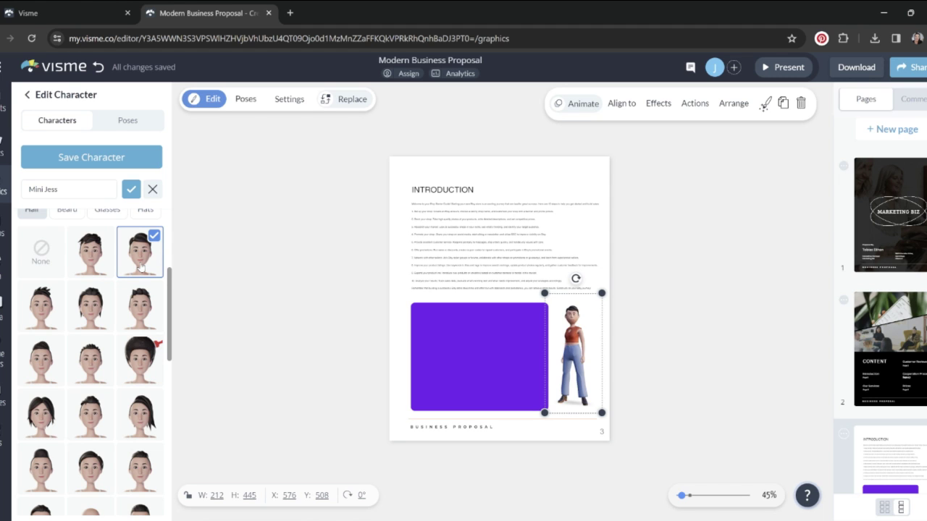
pyautogui.scroll(-5, 170, 296)
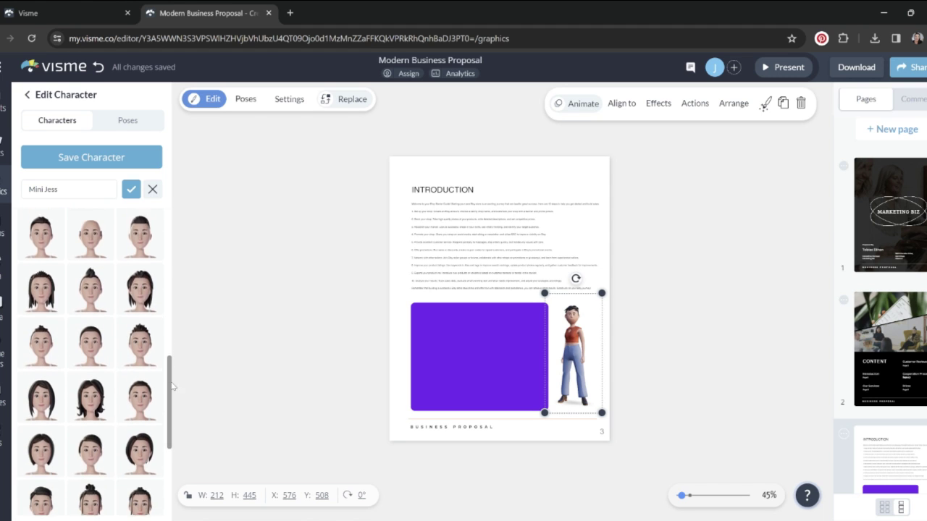
pyautogui.click(86, 308)
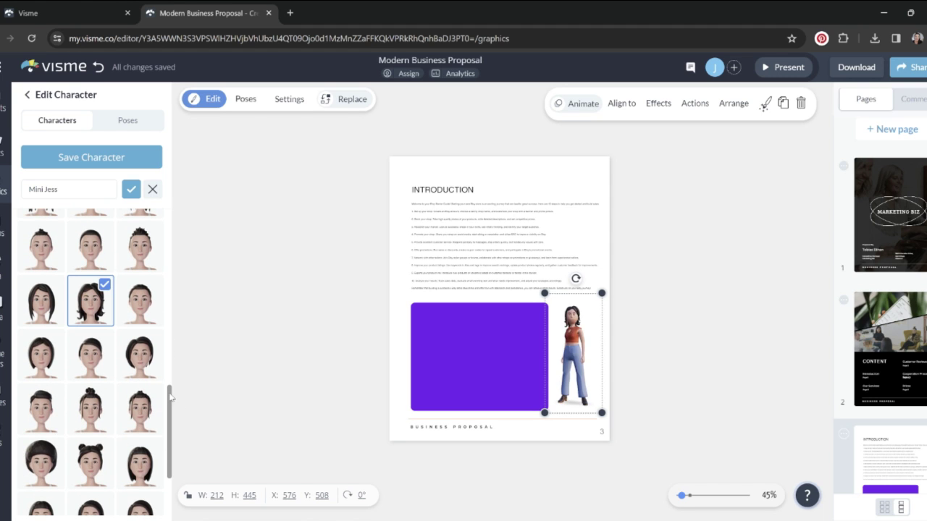
pyautogui.scroll(-3, 171, 397)
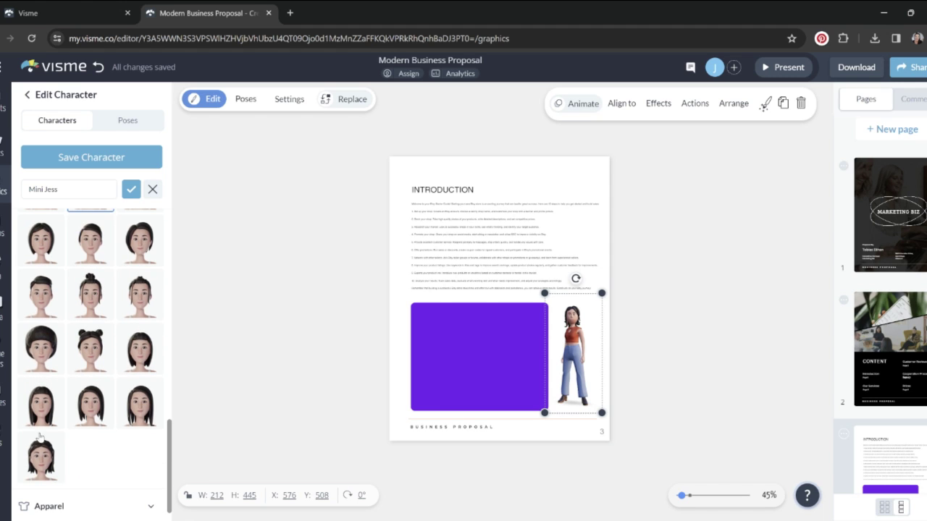
pyautogui.click(41, 457)
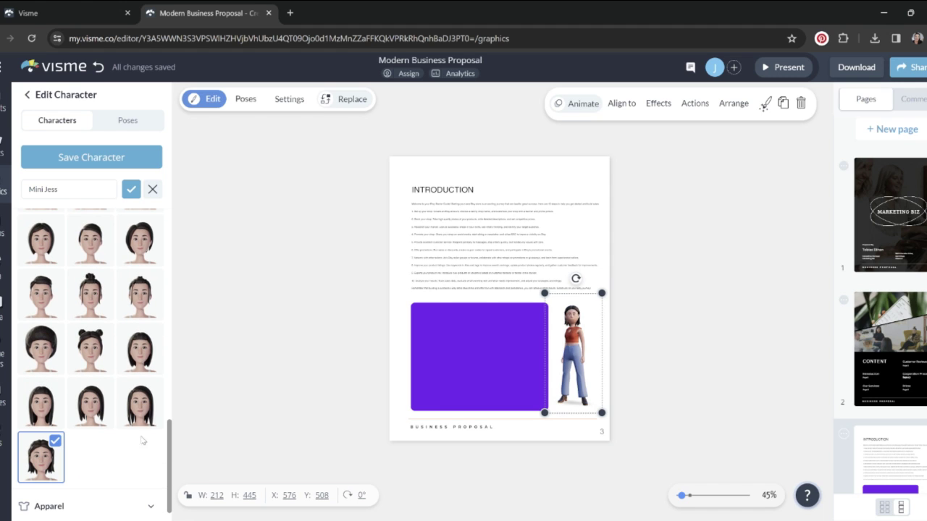
pyautogui.scroll(2, 171, 424)
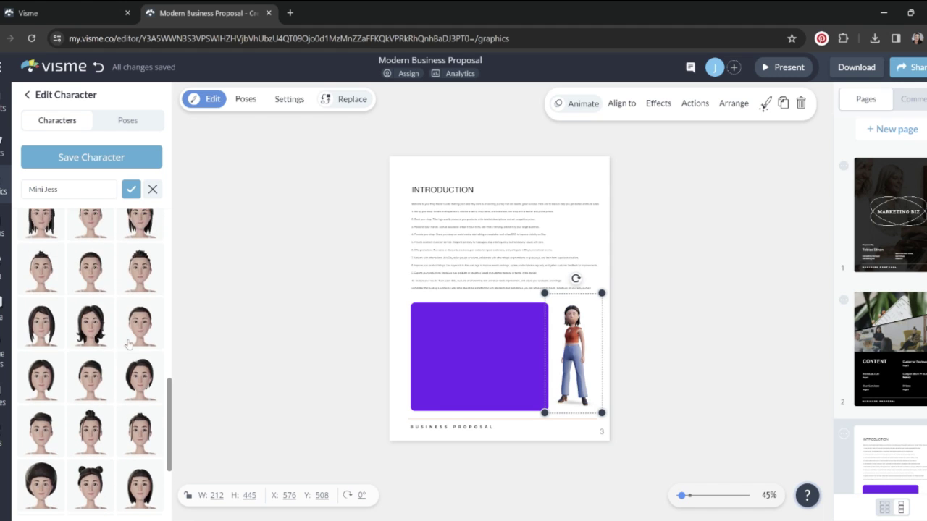
pyautogui.moveTo(170, 402); pyautogui.dragTo(191, 232)
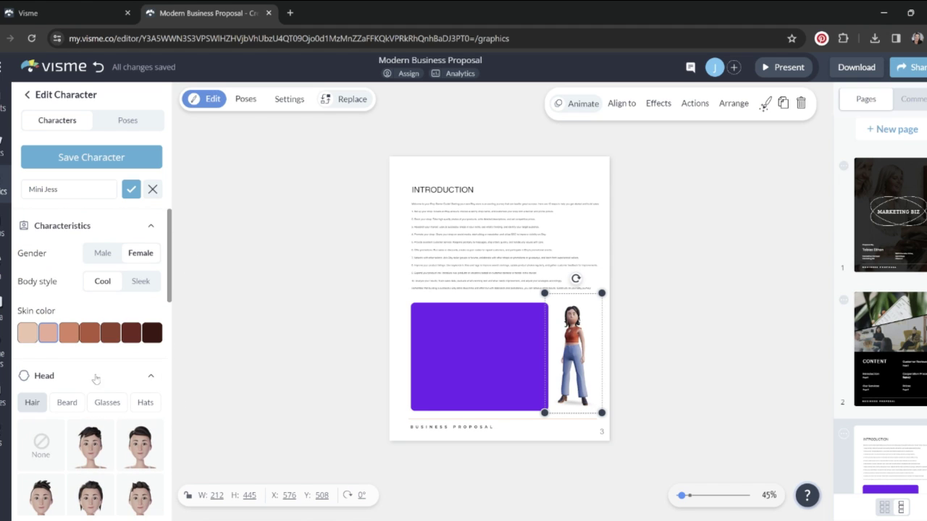
# Look through the beard and glasses options without applying any
pyautogui.click(67, 404)
pyautogui.click(103, 403)
pyautogui.scroll(-1, 171, 330)
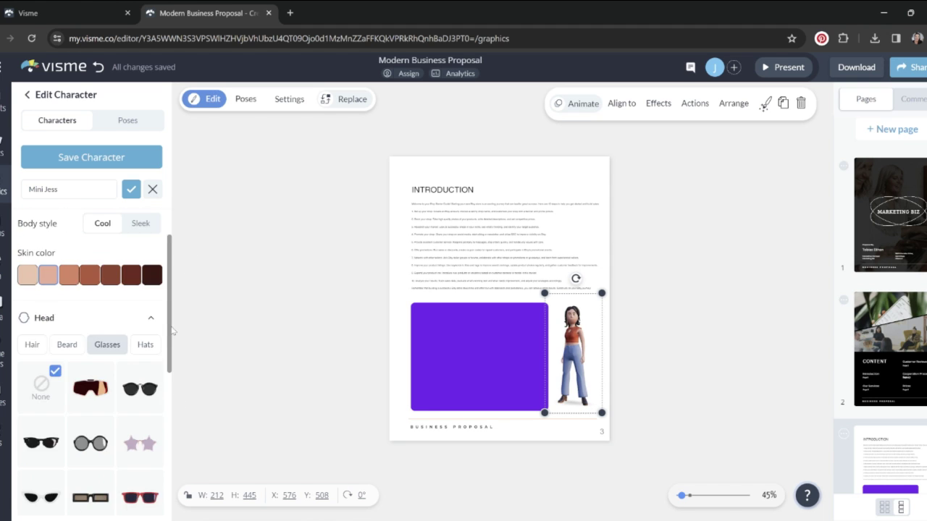
pyautogui.moveTo(170, 332); pyautogui.dragTo(197, 311)
# Try the red propeller, green bucket, brown fedora and other hats, then set the hat to None
pyautogui.click(142, 401)
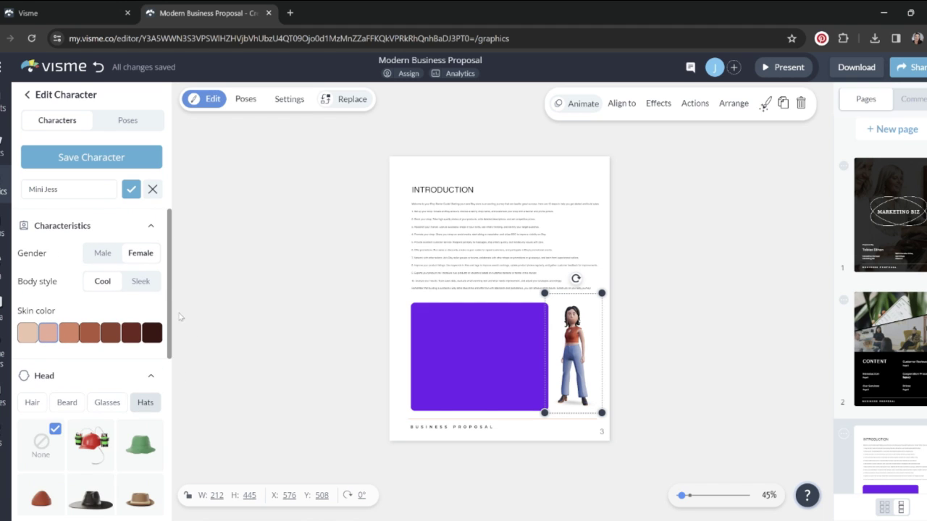
pyautogui.scroll(-1, 109, 348)
pyautogui.click(90, 409)
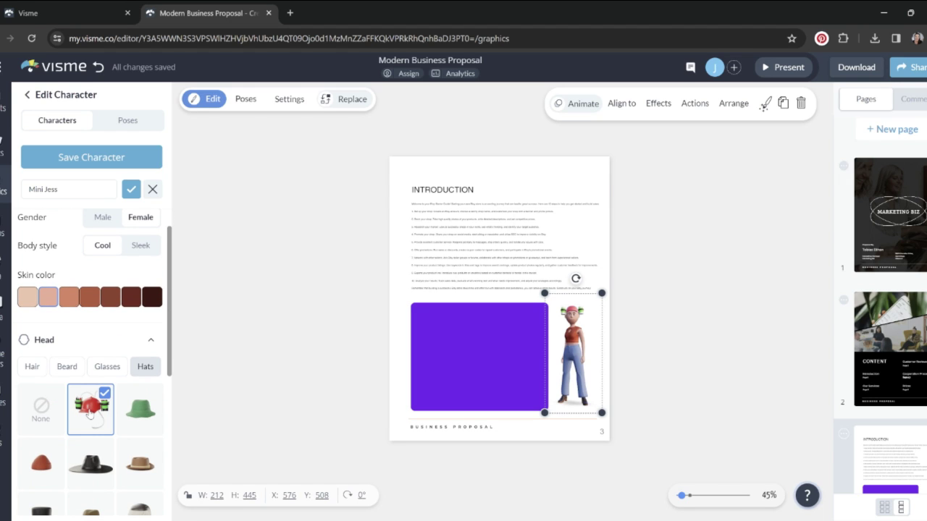
pyautogui.click(147, 418)
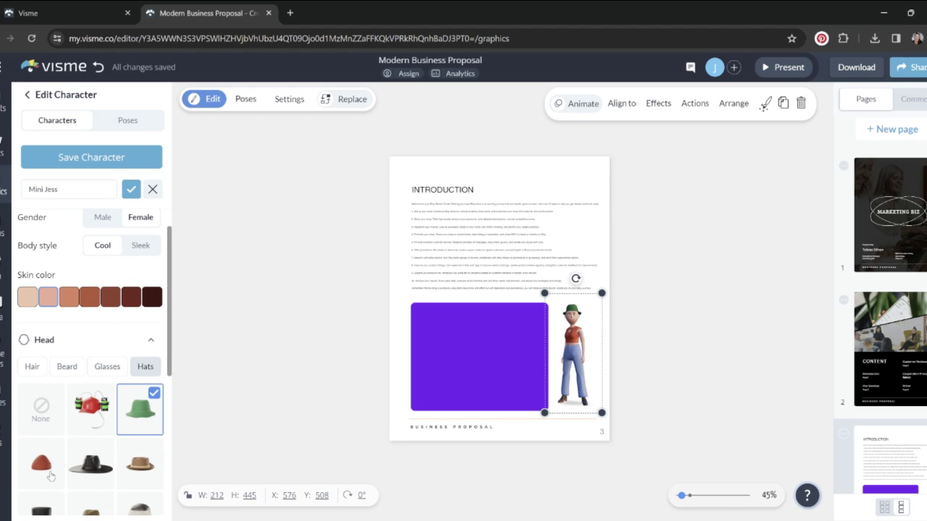
pyautogui.click(51, 476)
pyautogui.click(88, 477)
pyautogui.click(124, 480)
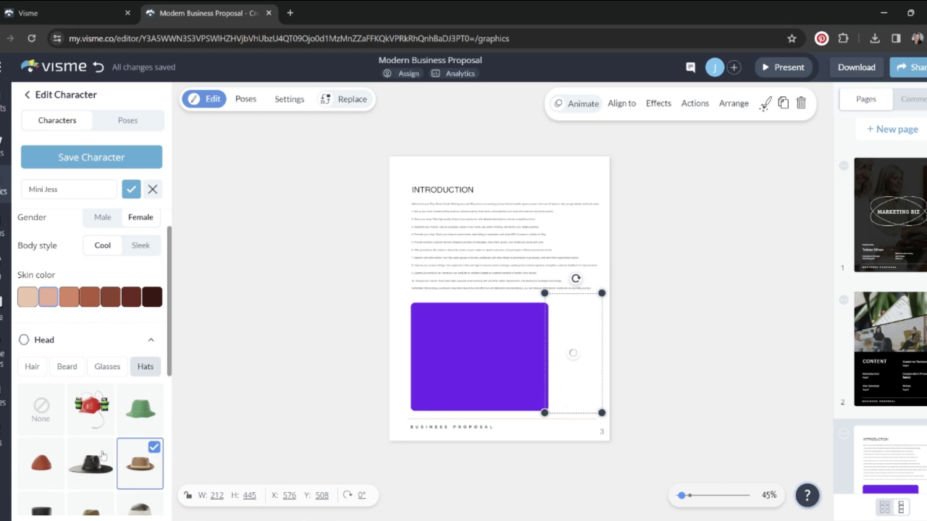
pyautogui.click(42, 414)
pyautogui.click(151, 339)
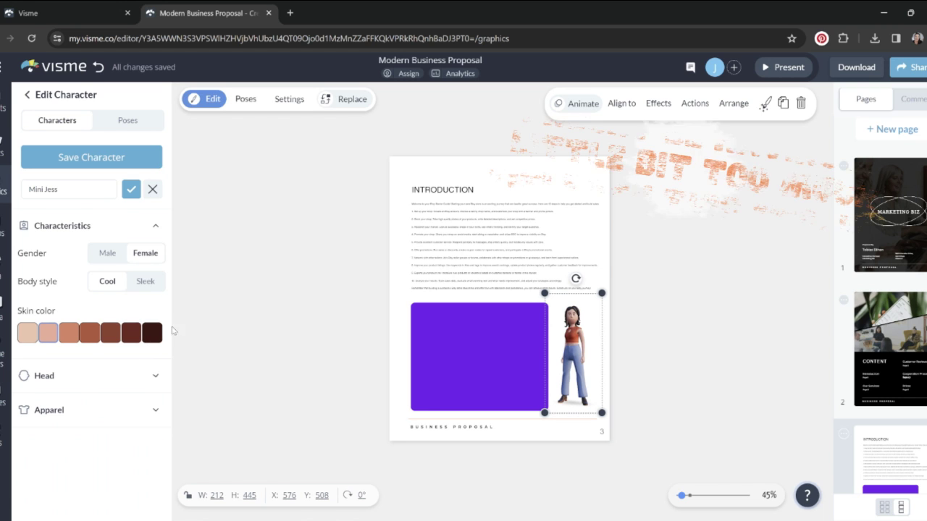
# Dress Mini Jess in the red sleeveless top, then switch to the dark olive jacket
pyautogui.click(124, 411)
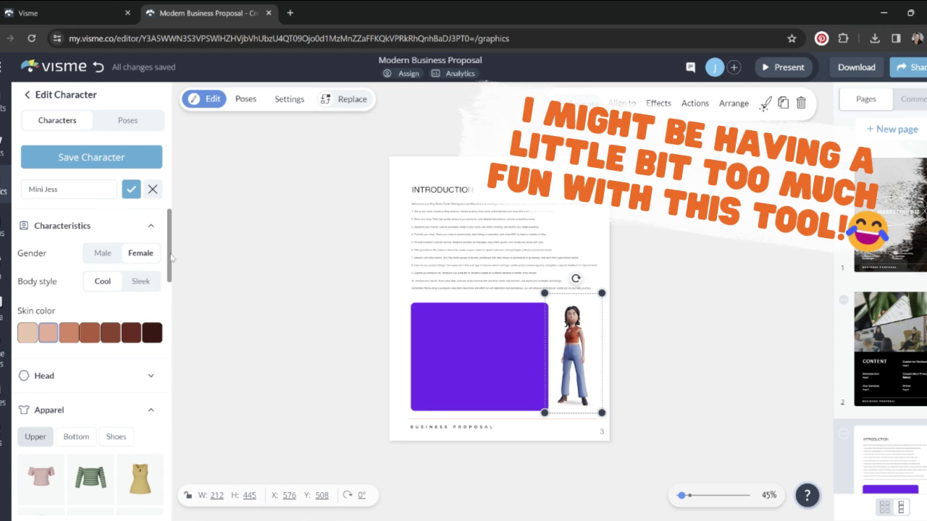
pyautogui.scroll(-4, 94, 305)
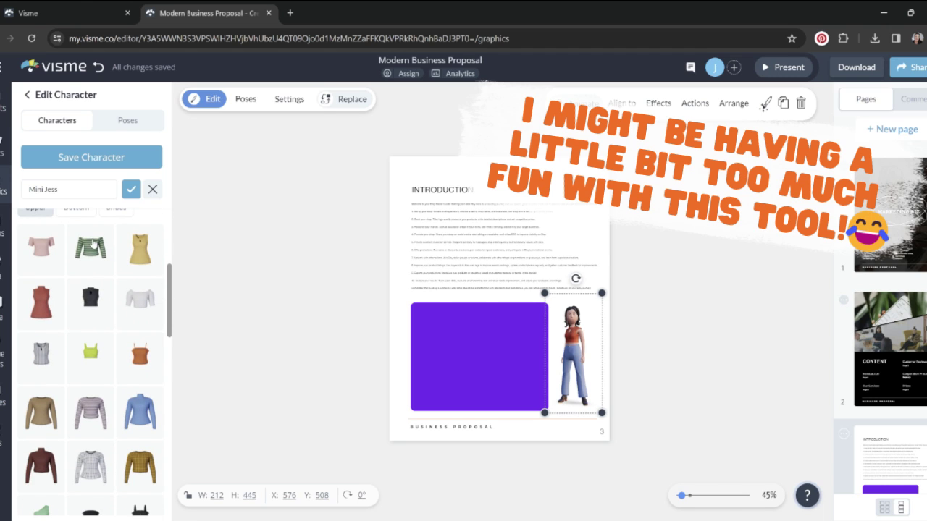
pyautogui.click(52, 313)
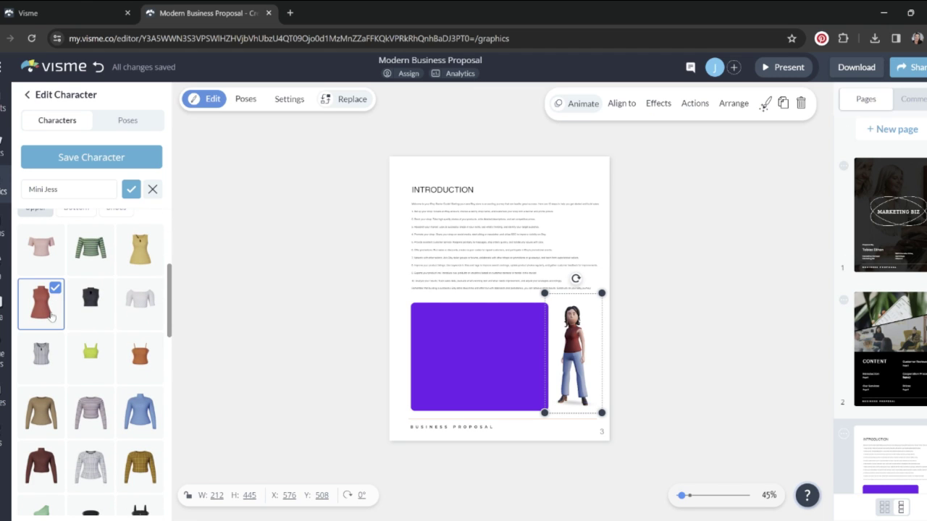
pyautogui.scroll(-3, 72, 312)
pyautogui.click(91, 301)
# Resize Mini Jess with the corner handle to 175 × 424, slightly smaller than before
pyautogui.scroll(-5, 145, 406)
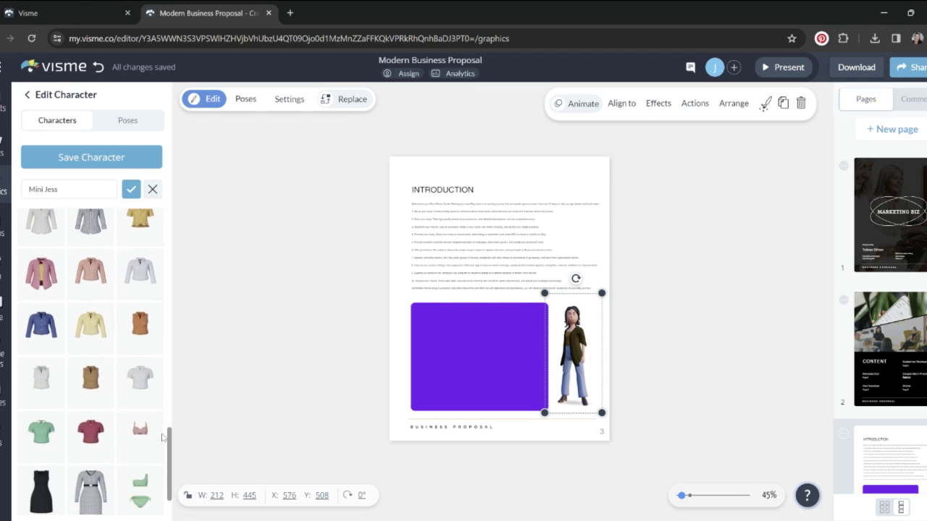
pyautogui.scroll(-1, 163, 437)
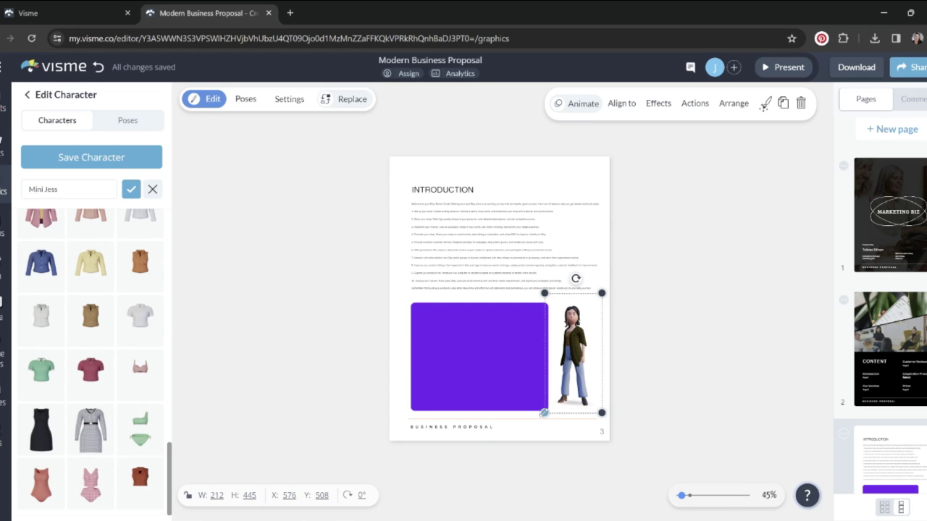
pyautogui.moveTo(549, 416); pyautogui.dragTo(552, 408)
pyautogui.moveTo(579, 327); pyautogui.dragTo(580, 328)
# Try the Angry, Announce, Consultant and Designer poses on Mini Jess, then undo back to standing
pyautogui.click(134, 120)
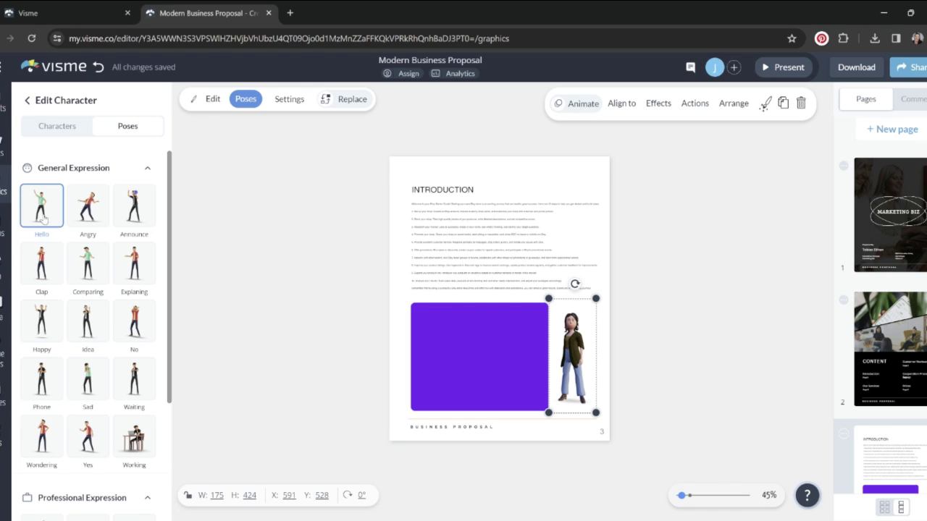
pyautogui.click(98, 215)
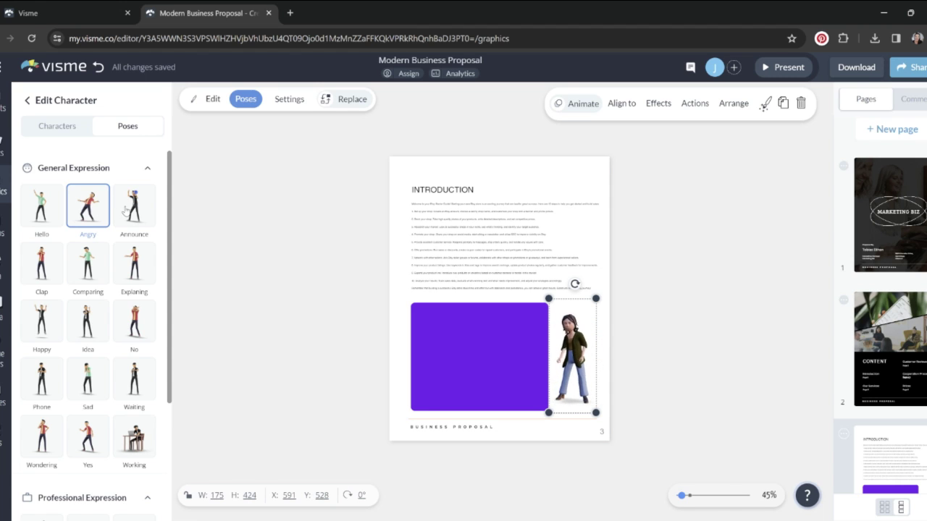
pyautogui.click(125, 222)
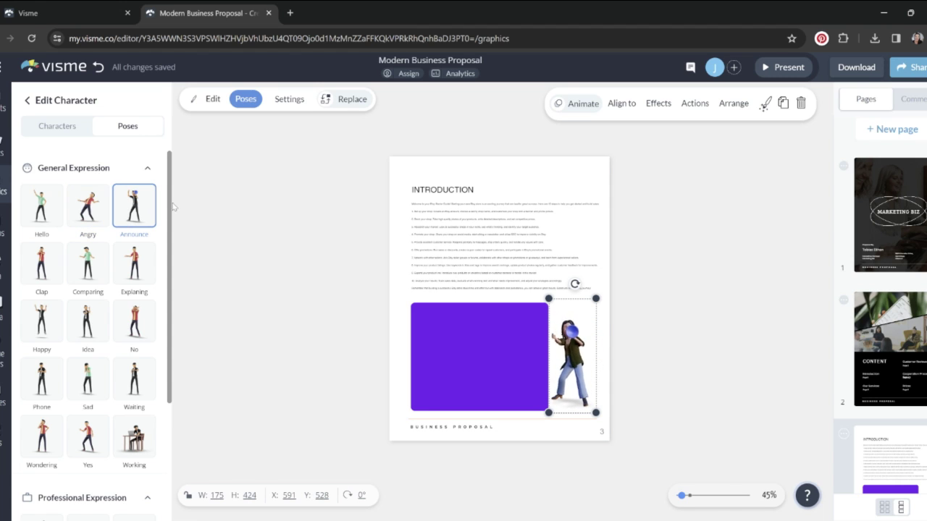
pyautogui.scroll(-3, 123, 347)
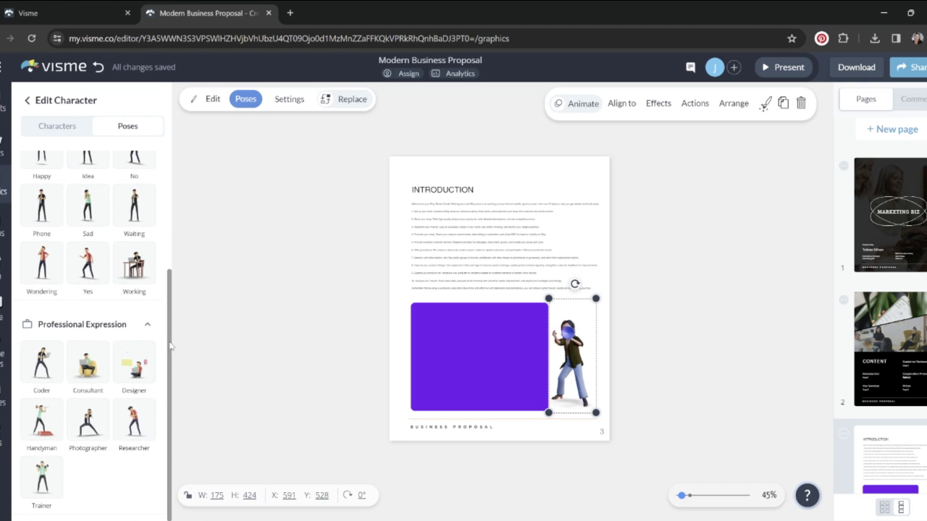
pyautogui.click(84, 364)
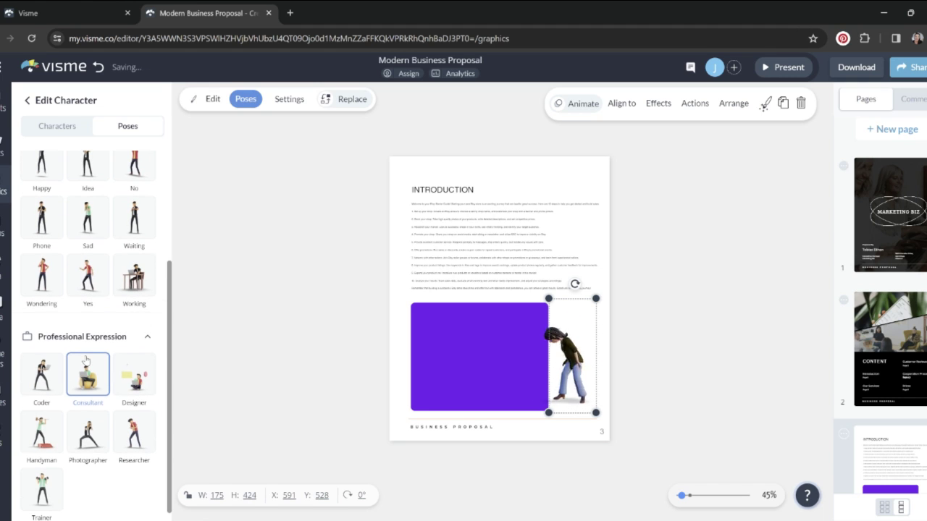
pyautogui.click(131, 374)
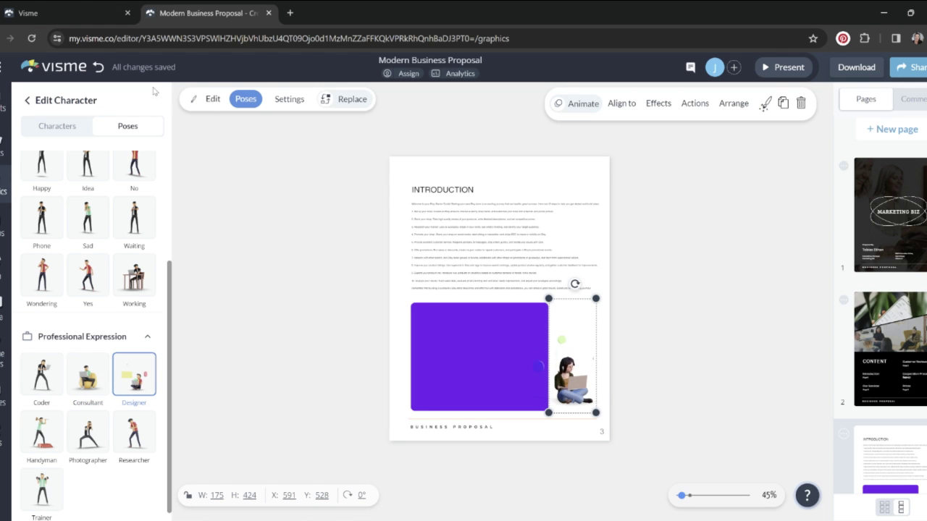
pyautogui.scroll(3, 170, 301)
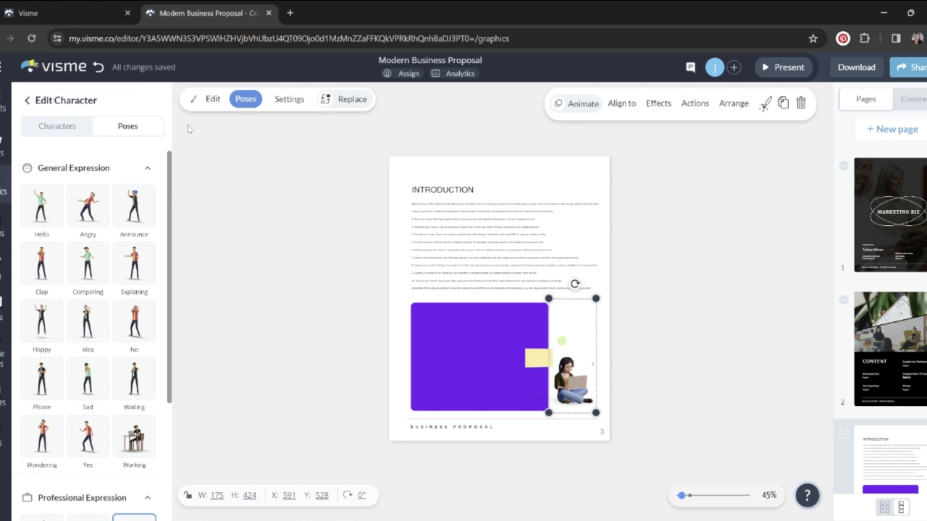
pyautogui.scroll(-2, 170, 290)
pyautogui.hotkey('ctrl', 'z')
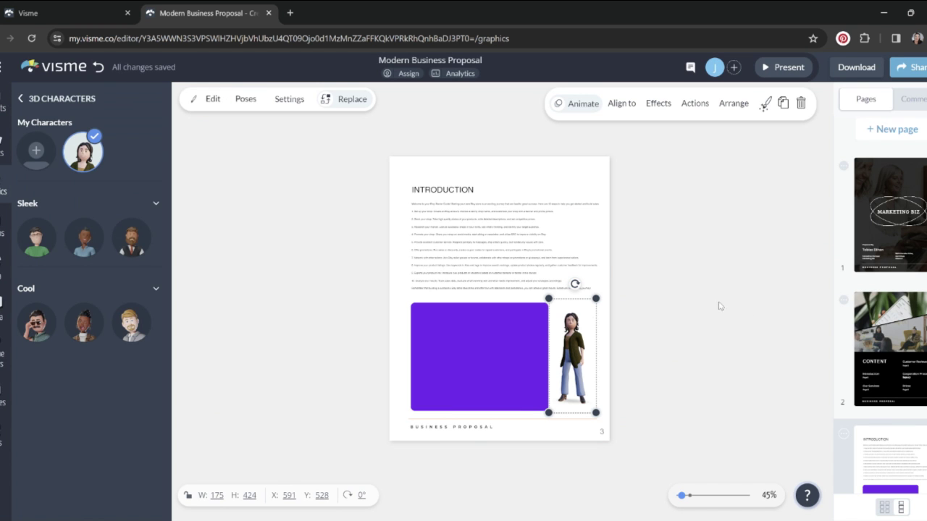
# Add the blonde Sleek character with sunglasses, swap it for a Cool character, and shrink it to 233 × 466
pyautogui.click(331, 251)
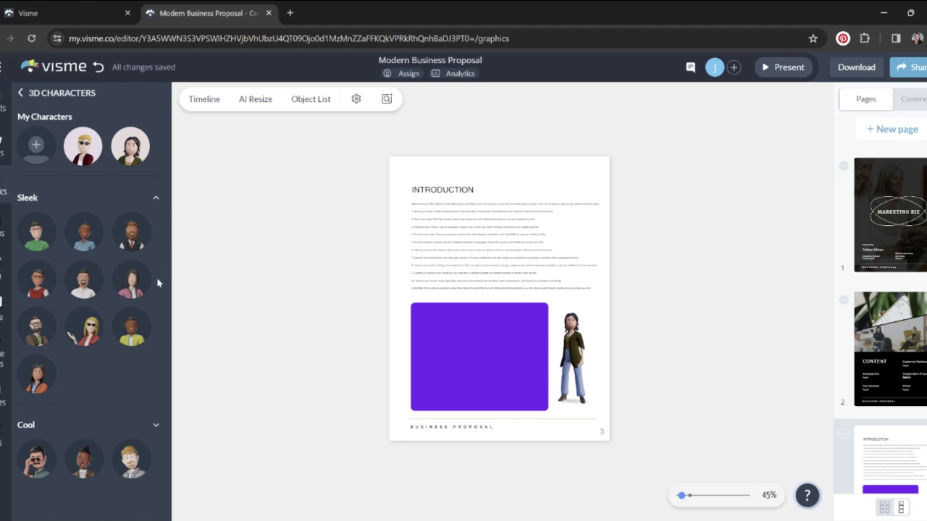
pyautogui.click(155, 200)
pyautogui.click(155, 200)
pyautogui.click(84, 329)
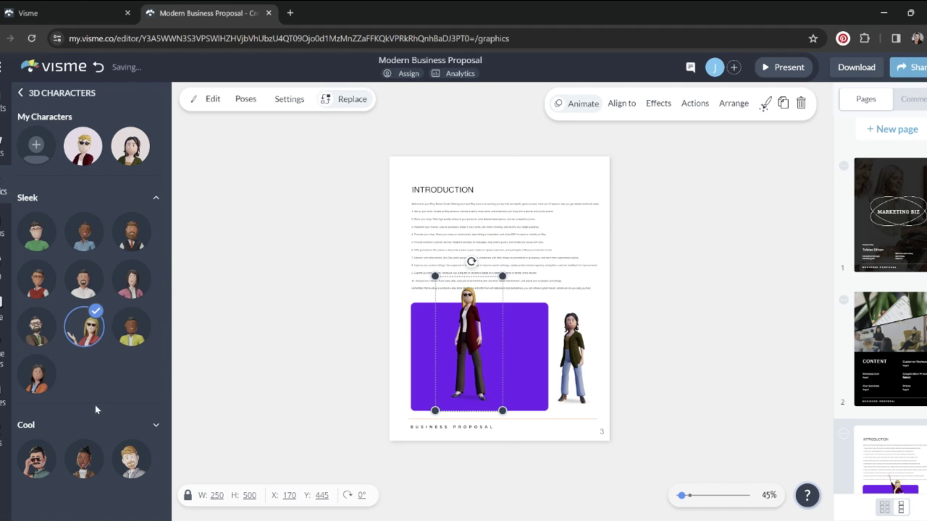
pyautogui.scroll(-2, 162, 485)
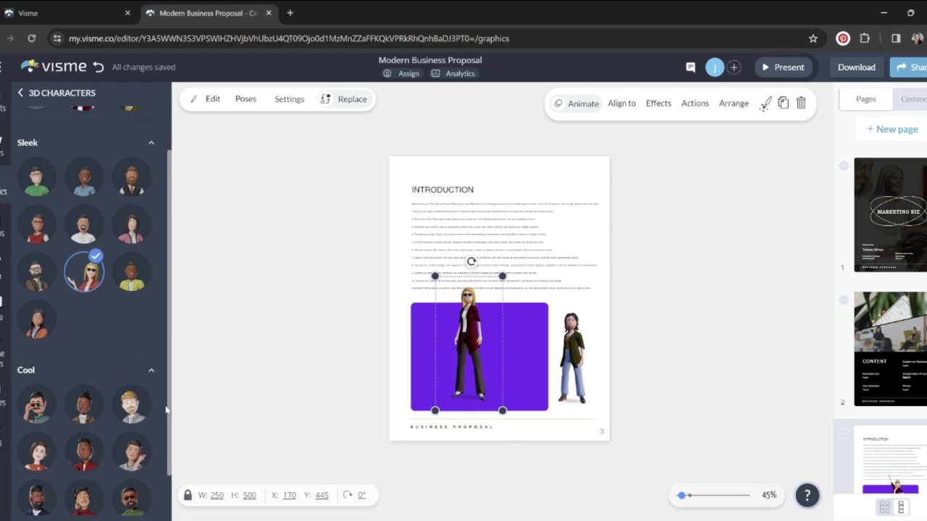
pyautogui.click(132, 405)
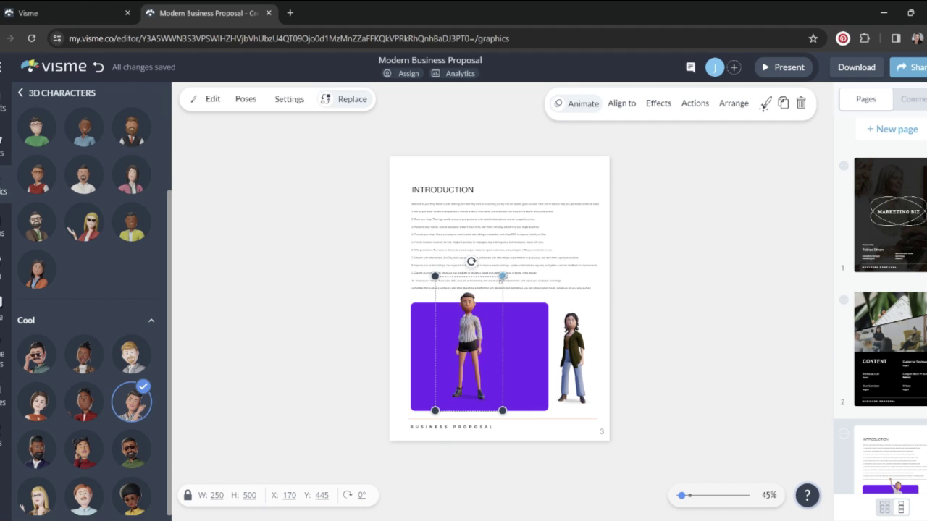
pyautogui.moveTo(502, 276); pyautogui.dragTo(695, 277)
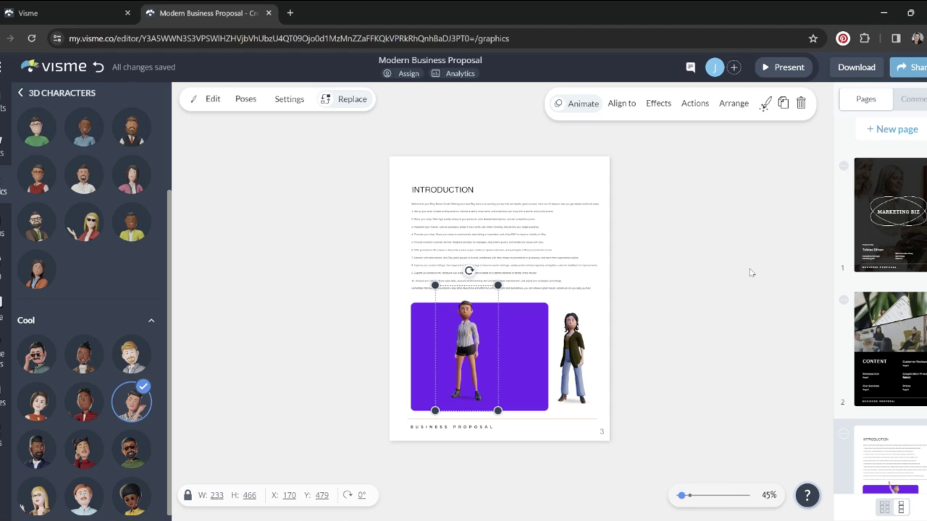
# Add blue-yellow and teal 3D arrows, placing them beside the INTRODUCTION heading and at the top-right corner
pyautogui.click(21, 94)
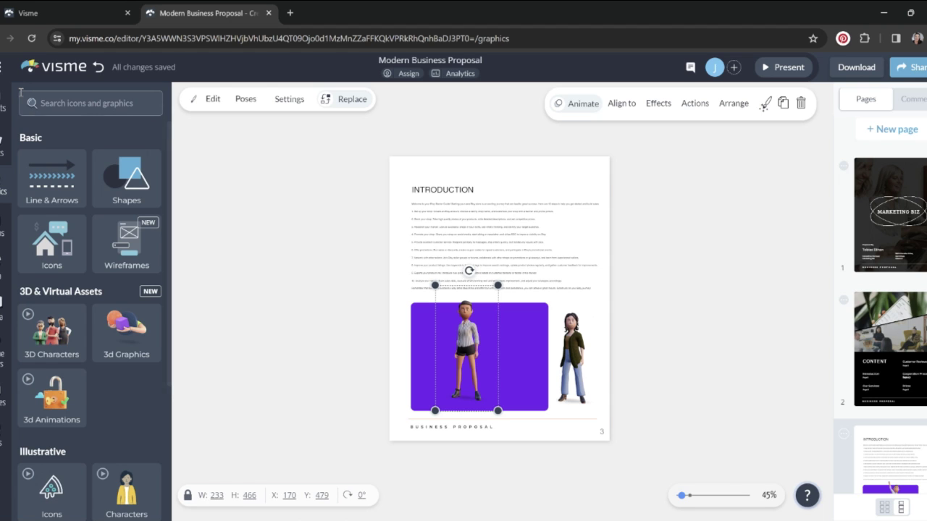
pyautogui.click(127, 328)
pyautogui.click(131, 216)
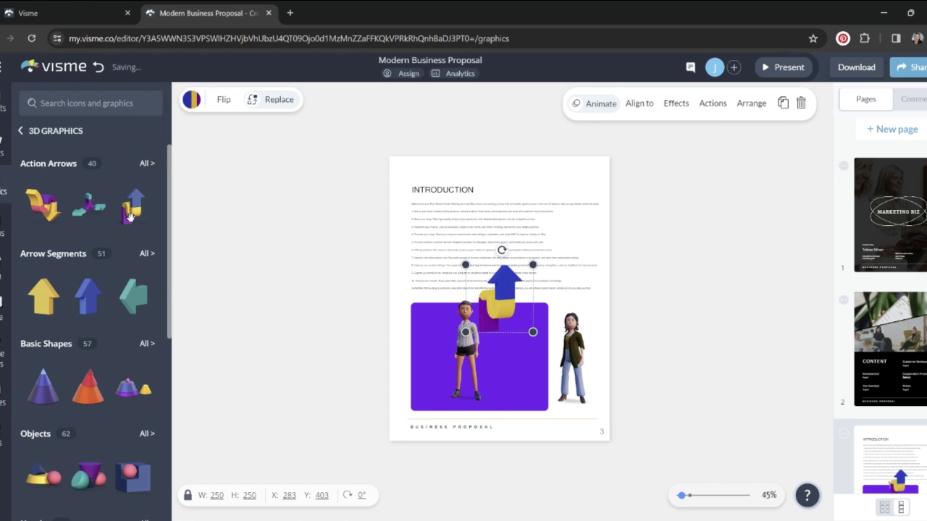
pyautogui.click(129, 305)
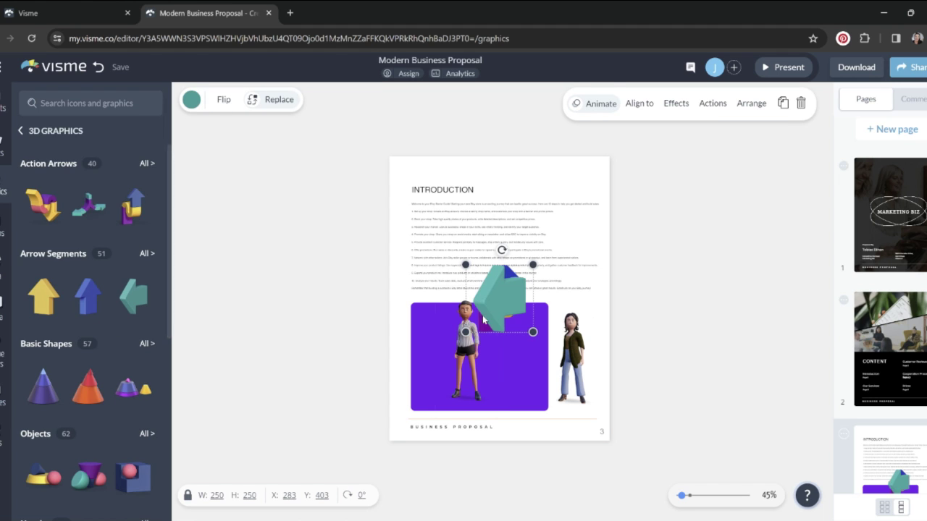
pyautogui.moveTo(491, 314); pyautogui.dragTo(544, 196)
pyautogui.moveTo(515, 321); pyautogui.dragTo(514, 235)
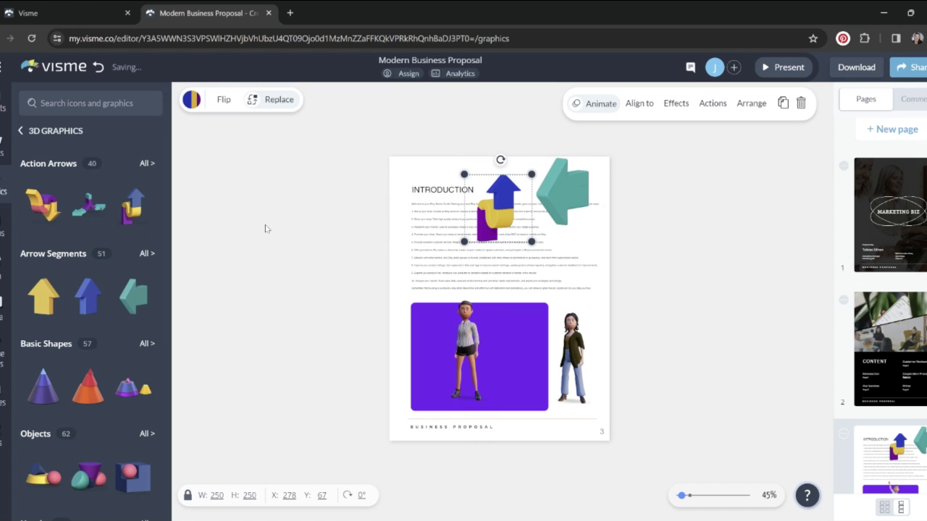
# Add an animated 3D hand, then replace it with the animated 3D padlock
pyautogui.click(21, 130)
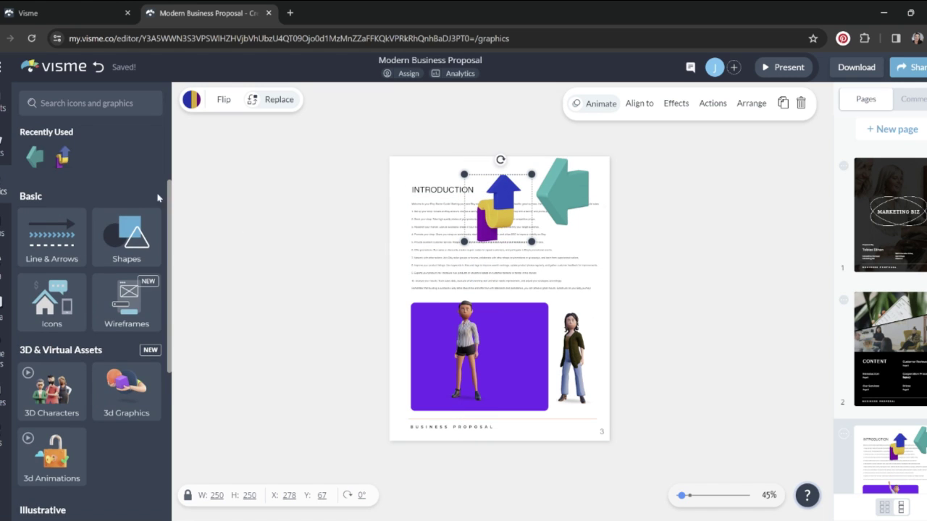
pyautogui.click(71, 467)
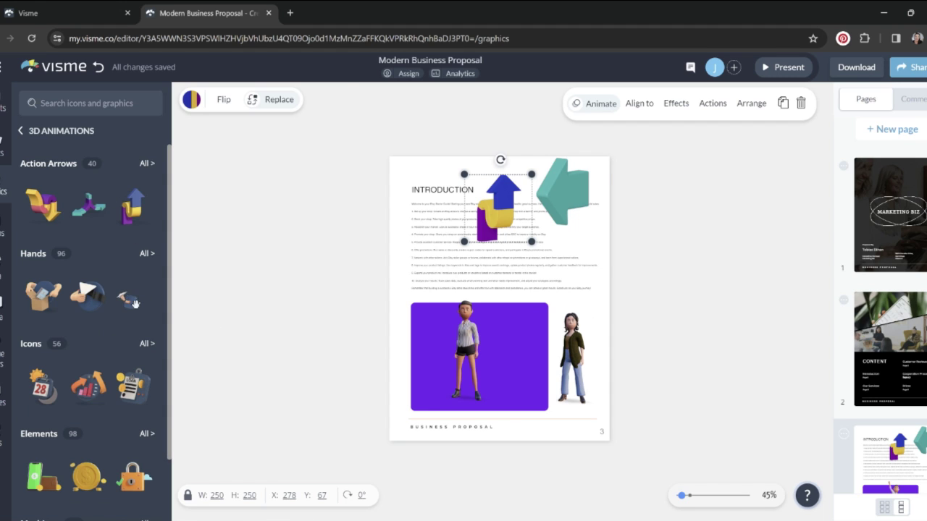
pyautogui.click(130, 300)
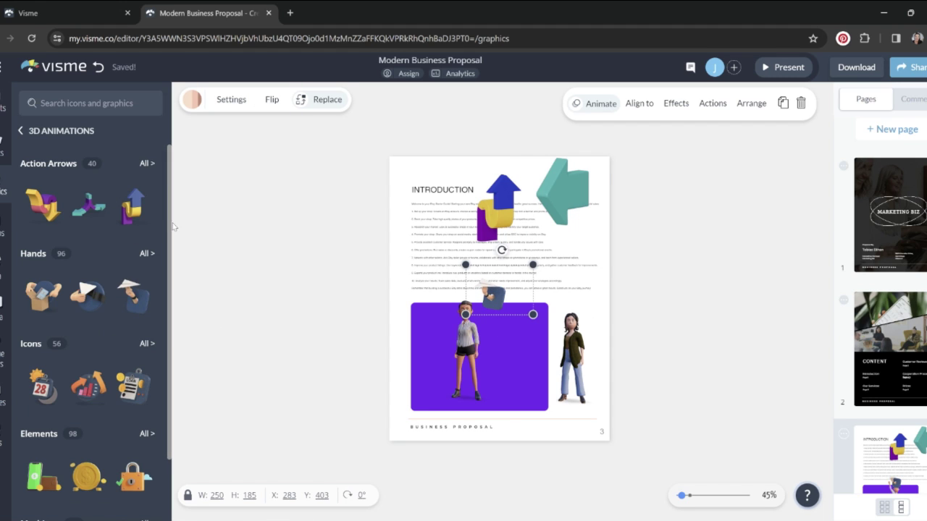
pyautogui.scroll(-1, 135, 347)
pyautogui.click(135, 394)
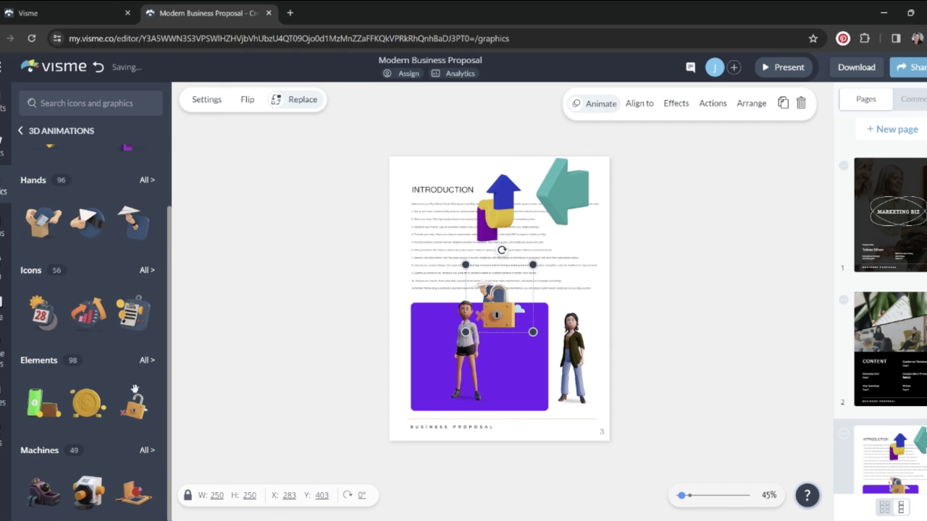
pyautogui.click(46, 134)
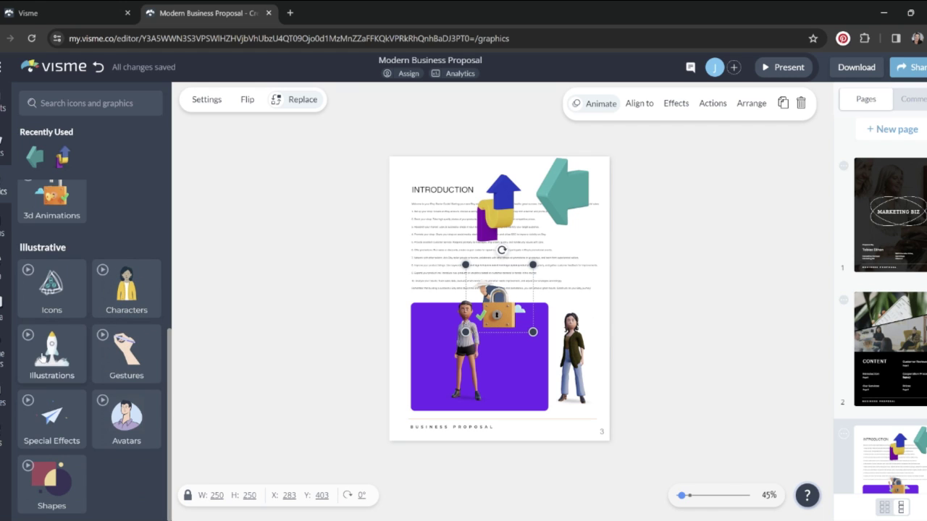
# Add the formal avatar of a woman with glasses and shrink it into the page's top-left corner
pyautogui.click(131, 420)
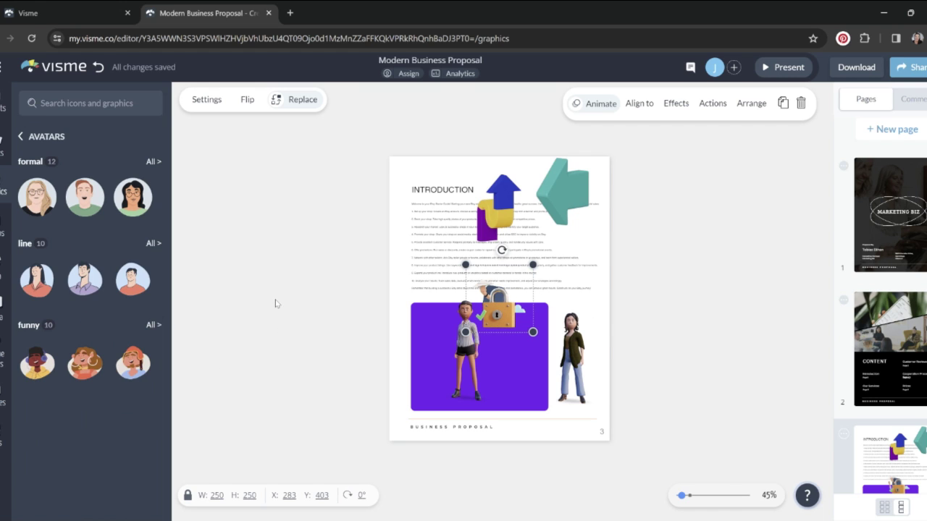
pyautogui.click(28, 197)
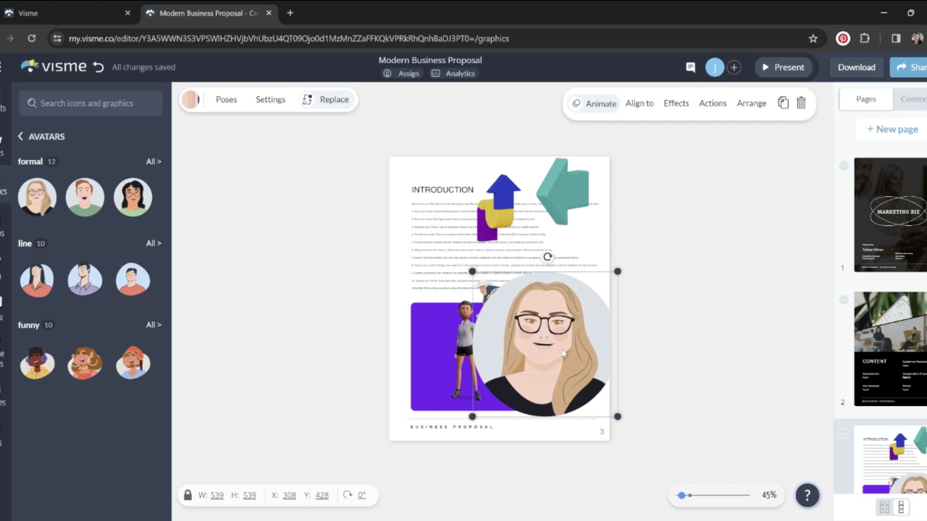
pyautogui.moveTo(527, 322); pyautogui.dragTo(469, 239)
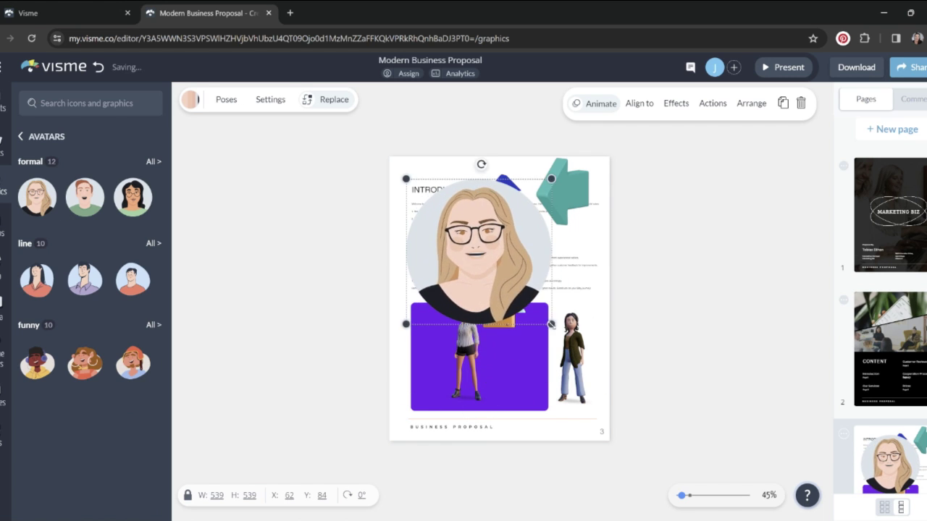
pyautogui.moveTo(555, 325); pyautogui.dragTo(487, 257)
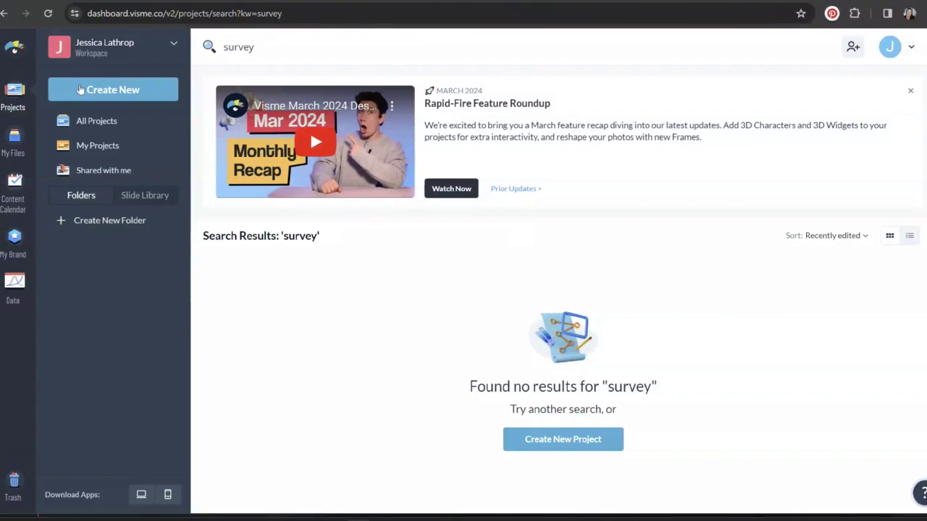
# Start a new Form / Survey from the Lead Magnets Marketing Report Download template
pyautogui.click(112, 89)
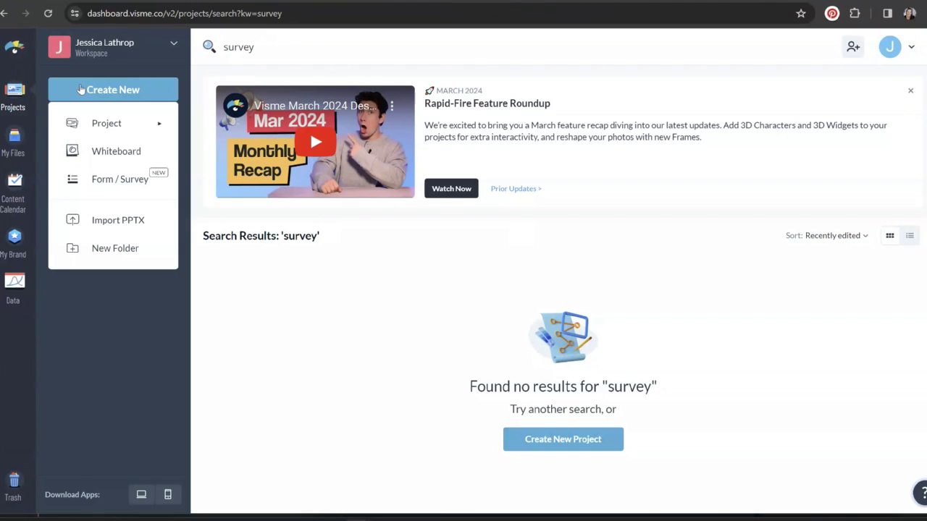
pyautogui.click(111, 190)
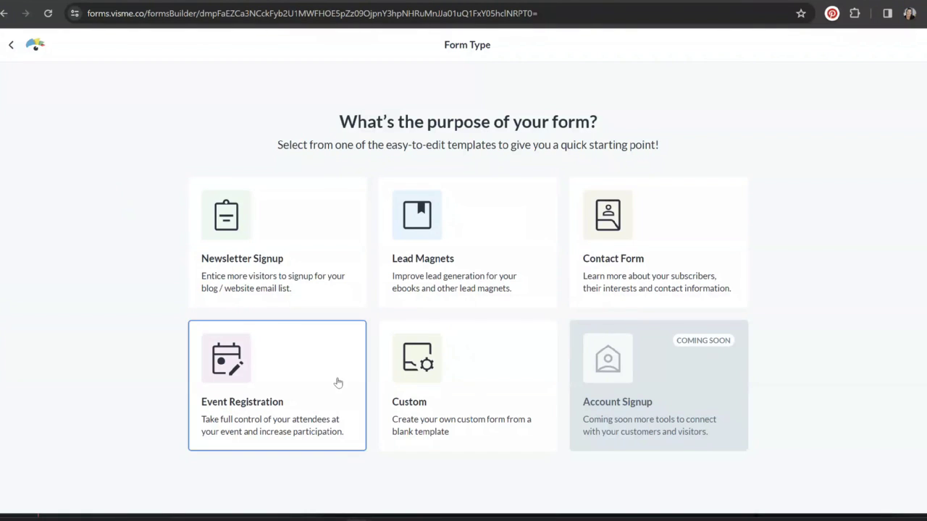
pyautogui.click(485, 257)
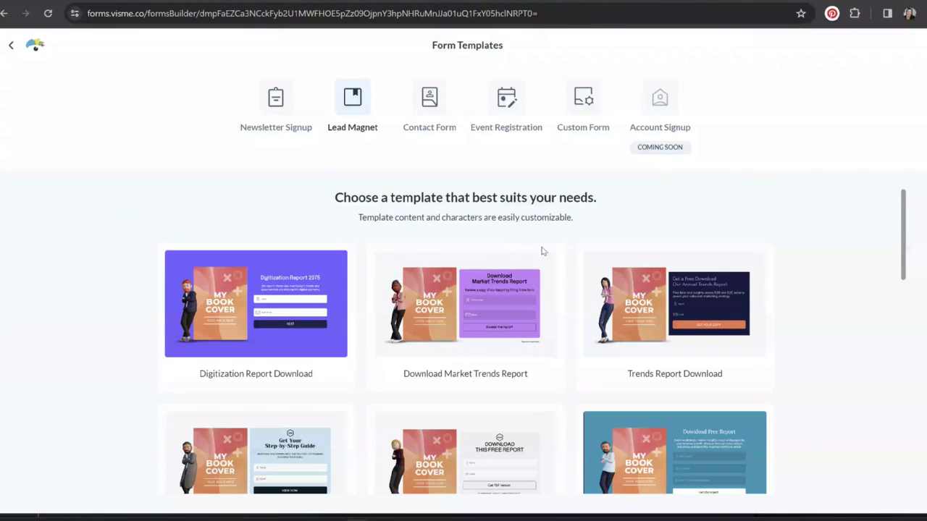
pyautogui.scroll(-20, 803, 321)
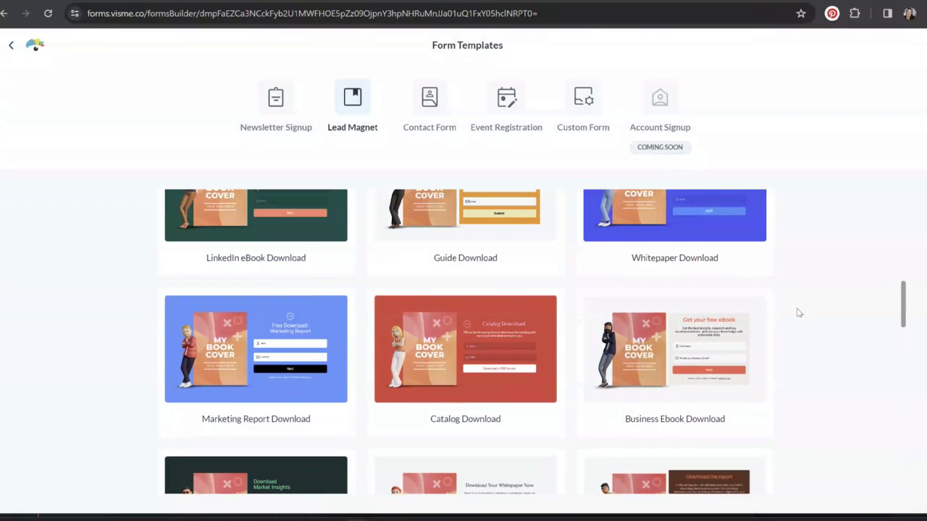
pyautogui.click(266, 335)
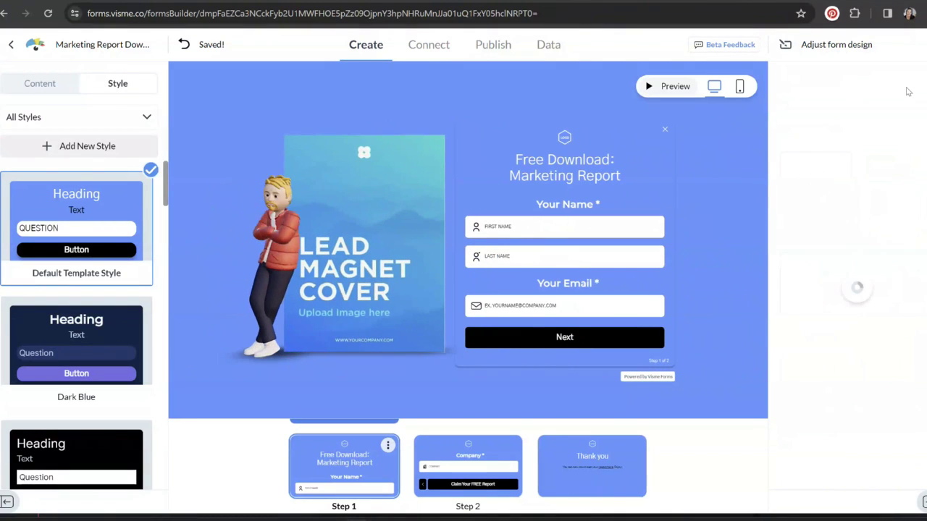
# Swap the form's character, use the Etsy Store Start Guide cover, and retitle the heading 'Etsy Store Start Guide'
pyautogui.click(901, 147)
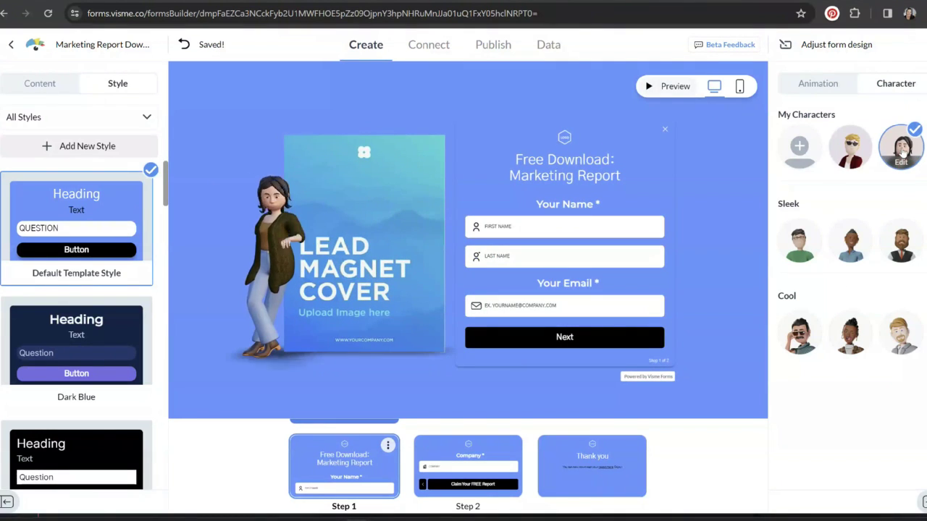
pyautogui.click(817, 83)
pyautogui.moveTo(358, 273)
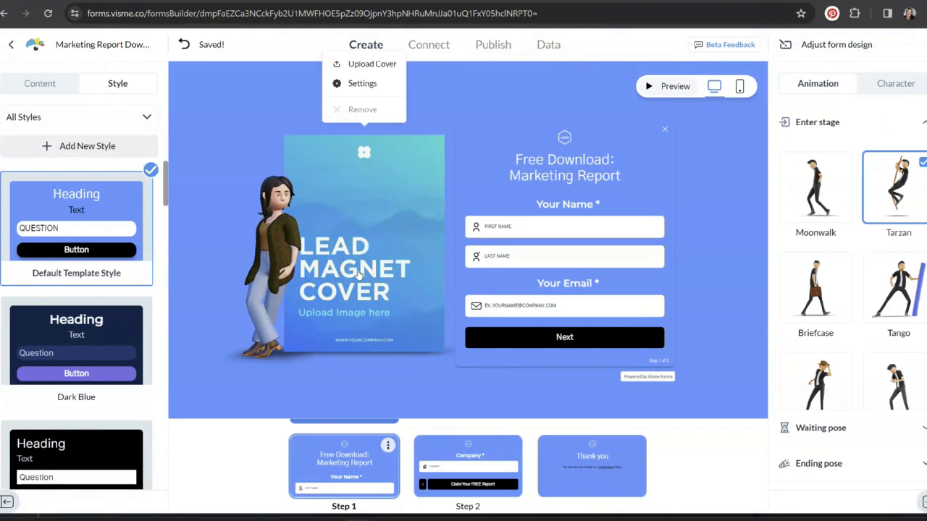
pyautogui.click(353, 64)
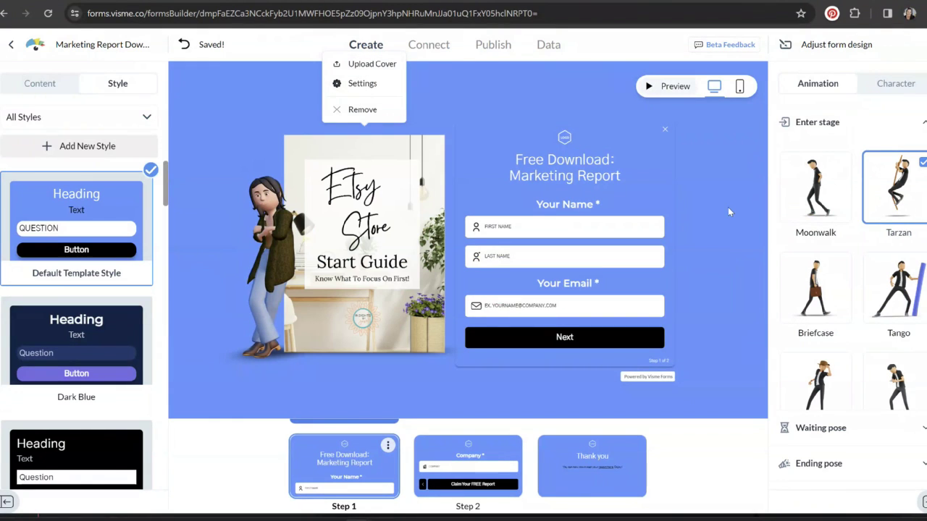
pyautogui.click(563, 141)
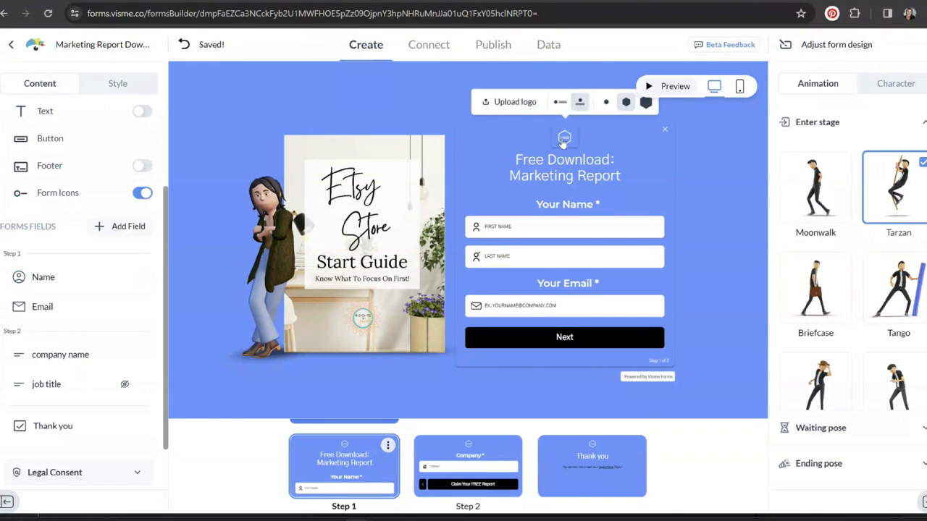
pyautogui.tripleClick(630, 183)
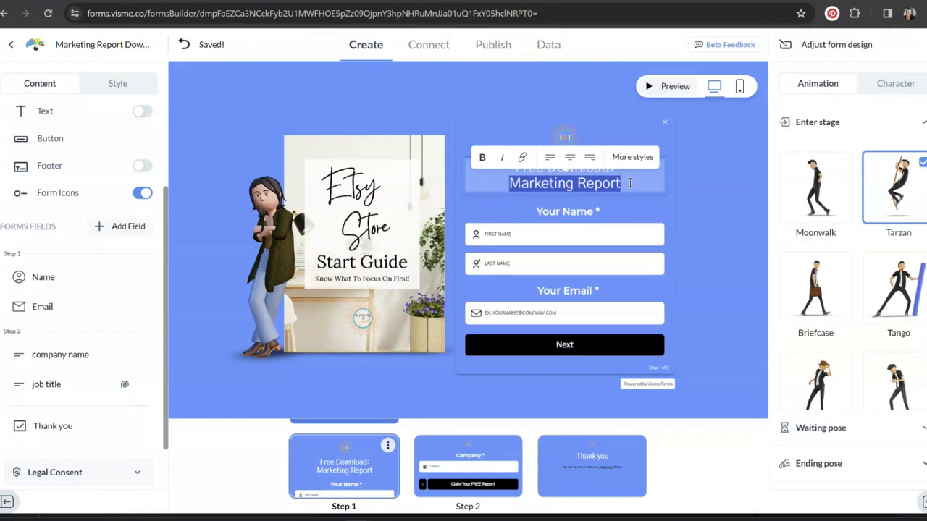
pyautogui.write('Etsy Store Start Guide')
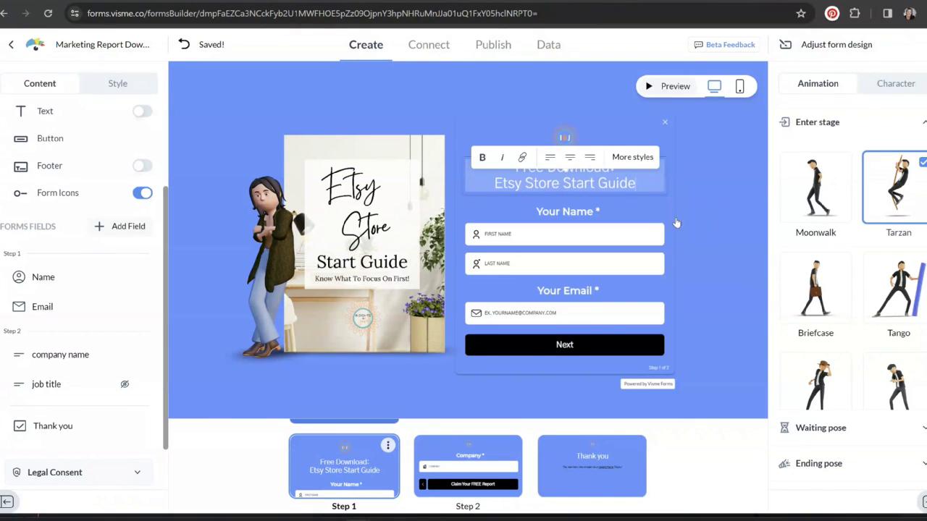
pyautogui.click(205, 211)
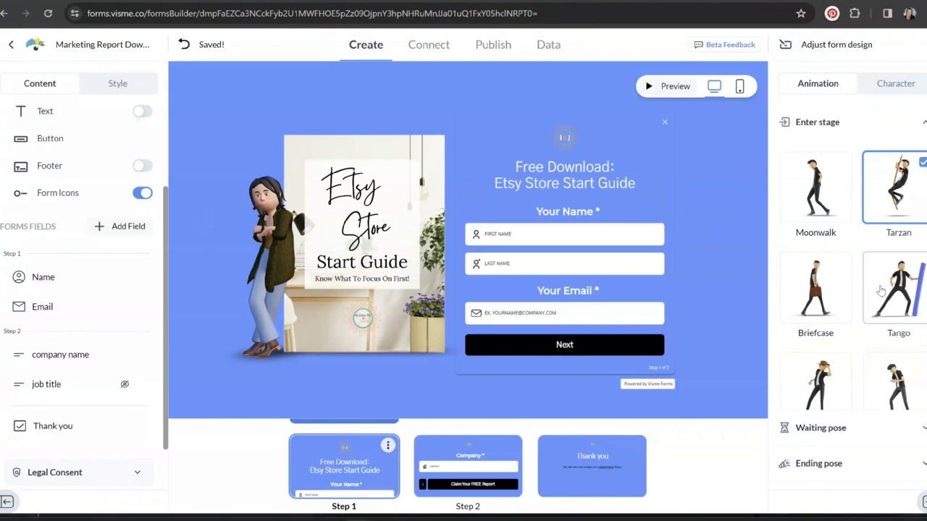
# Set the entrance to Tarzan, the waiting pose to Pointing and the ending pose to Confetti, then preview
pyautogui.click(882, 290)
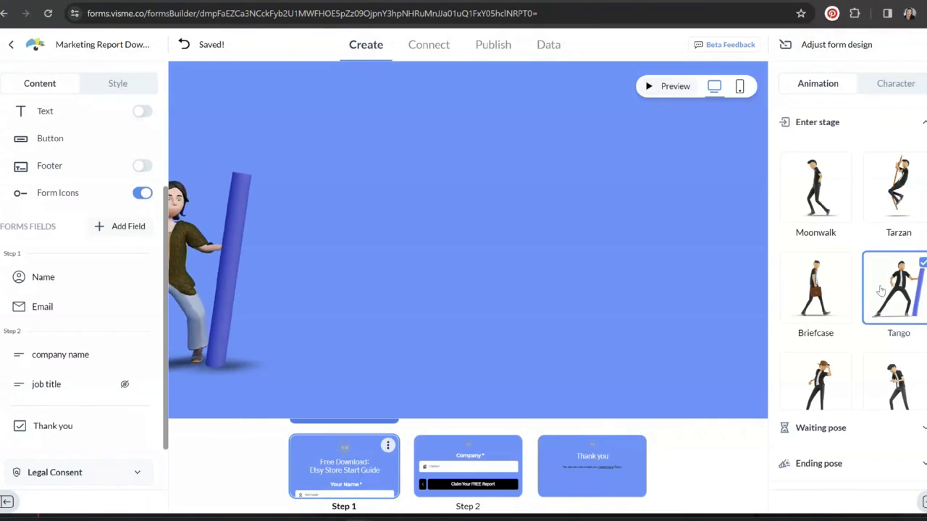
pyautogui.click(900, 186)
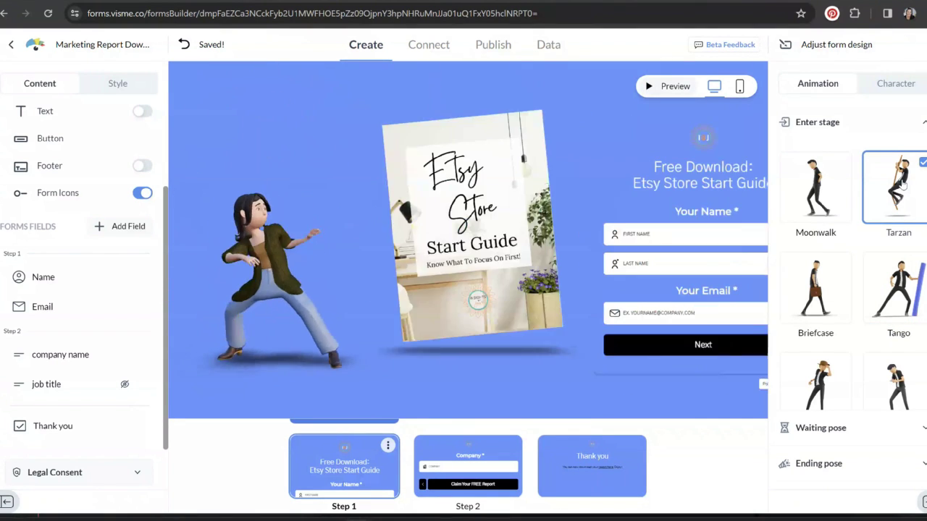
pyautogui.click(821, 427)
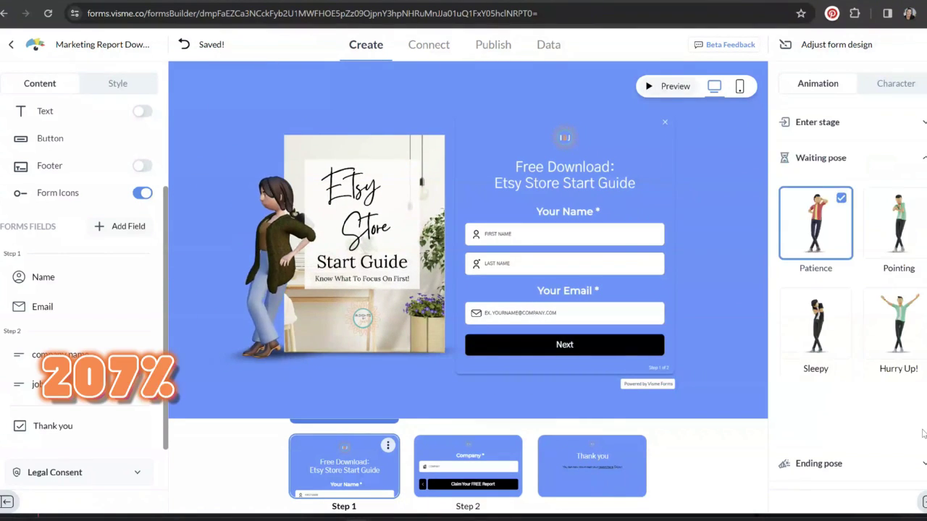
pyautogui.click(902, 210)
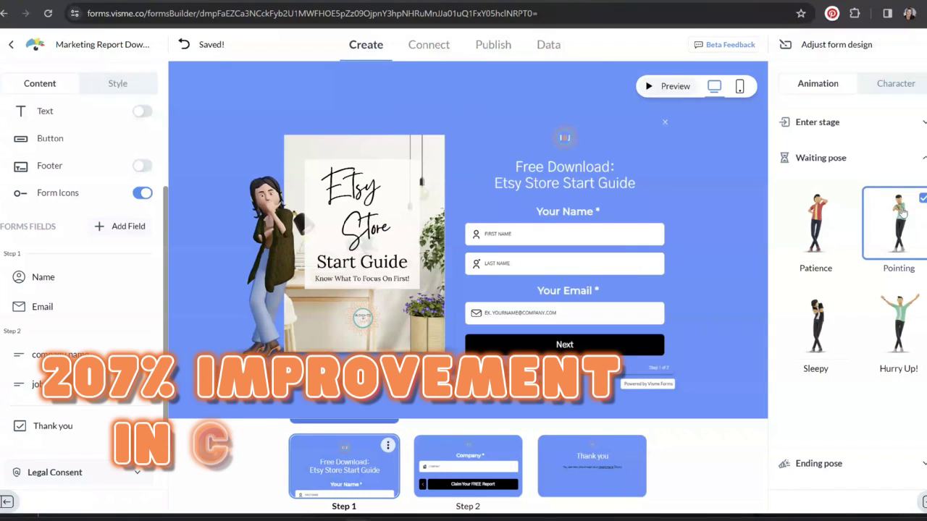
pyautogui.click(862, 467)
pyautogui.click(896, 365)
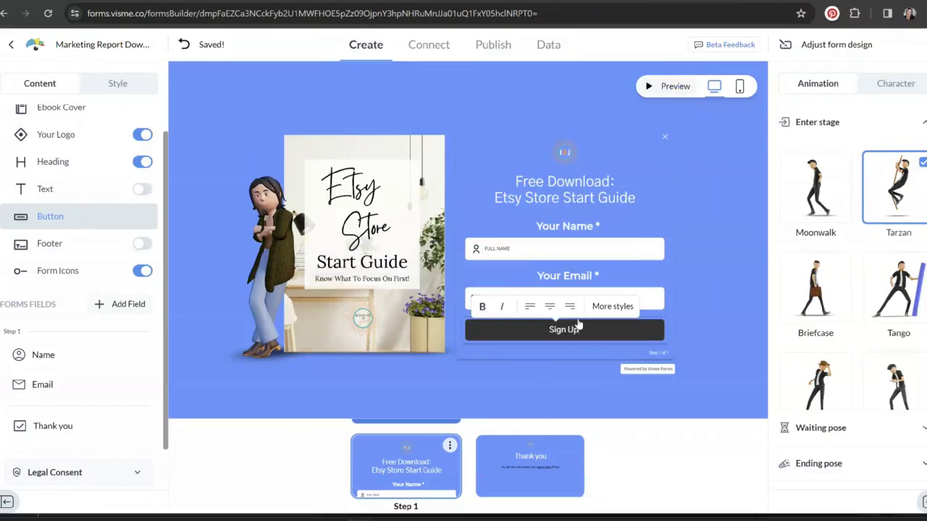
pyautogui.click(667, 86)
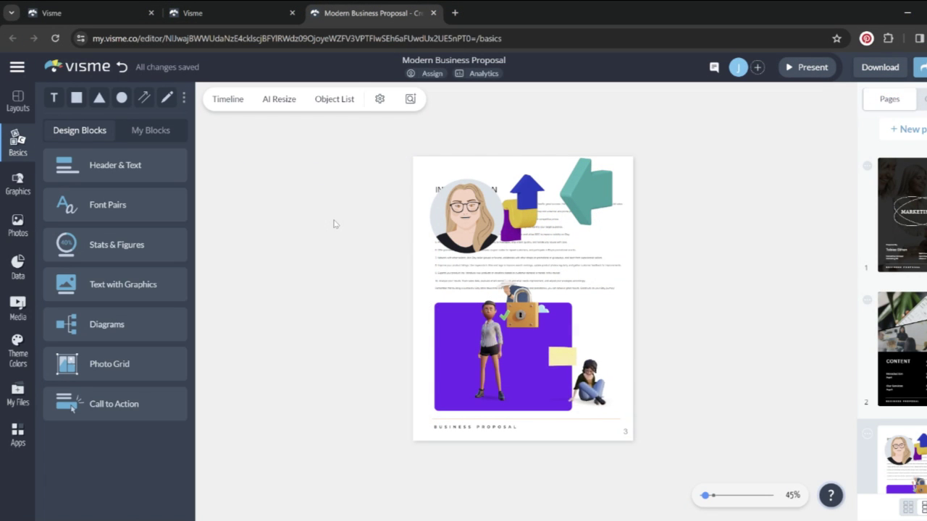
# Browse the Data, Media and Apps element panels in the sidebar
pyautogui.click(16, 275)
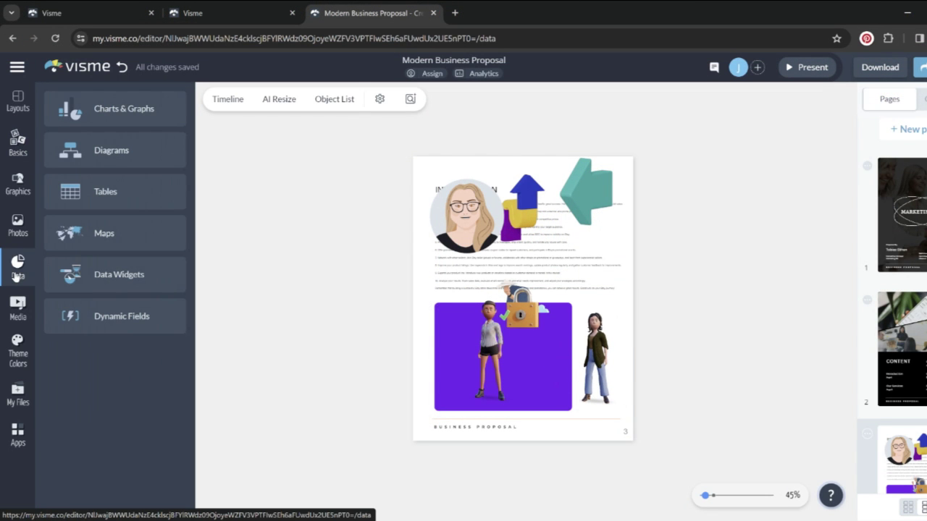
pyautogui.click(16, 313)
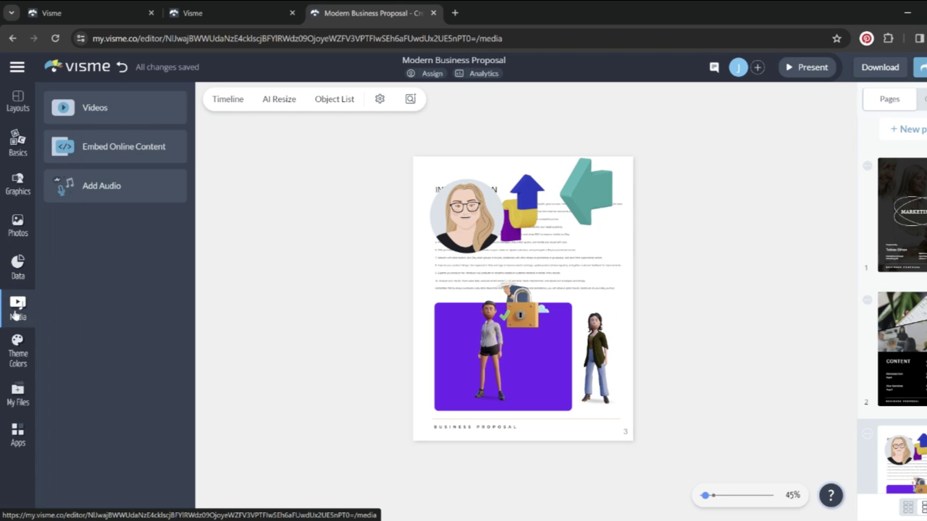
pyautogui.click(16, 443)
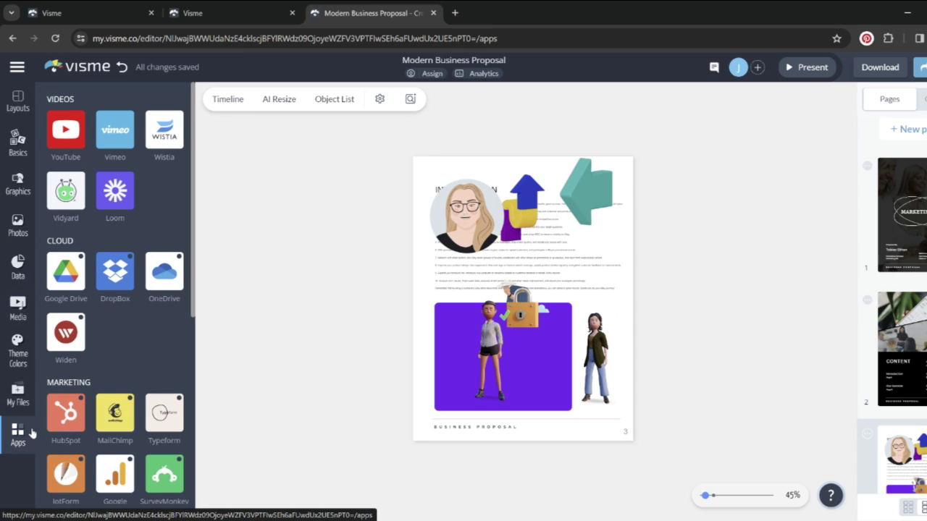
pyautogui.scroll(-5, 189, 445)
pyautogui.moveTo(193, 455); pyautogui.dragTo(242, 222)
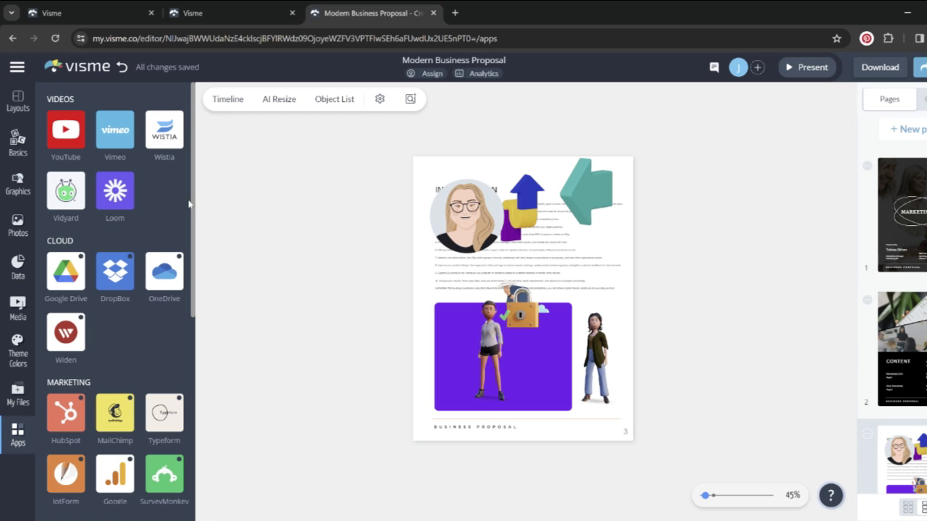
# Add a GRAPHIC IMAGE block and The Battle Over Pronunciation block at page 4's bottom
pyautogui.click(20, 150)
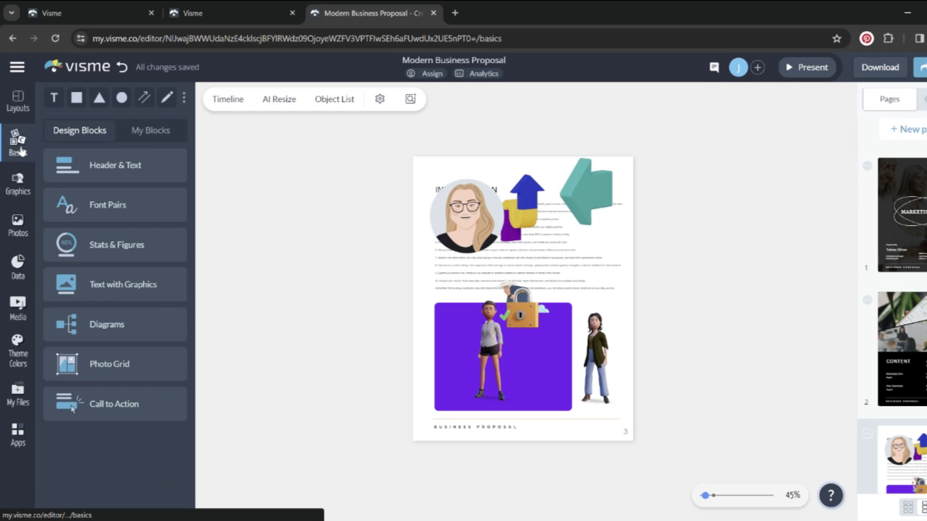
pyautogui.click(136, 255)
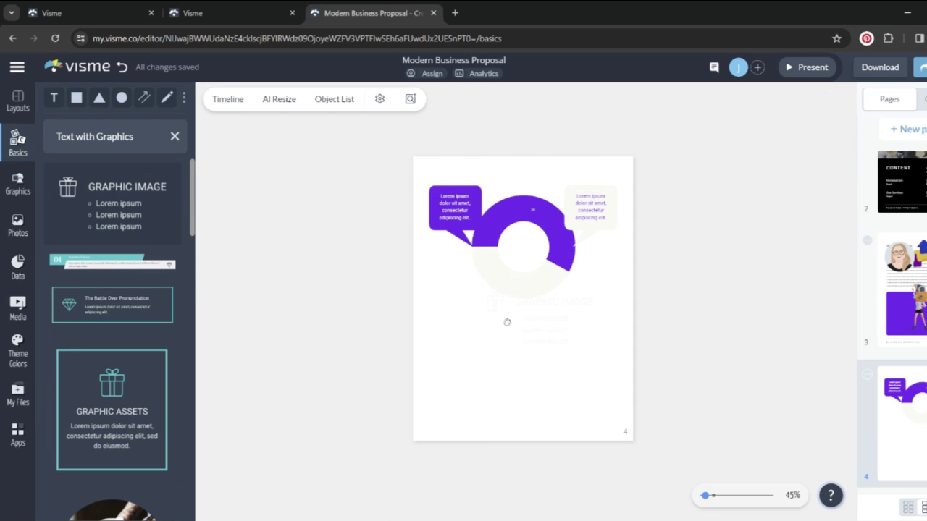
pyautogui.moveTo(507, 323); pyautogui.dragTo(511, 326)
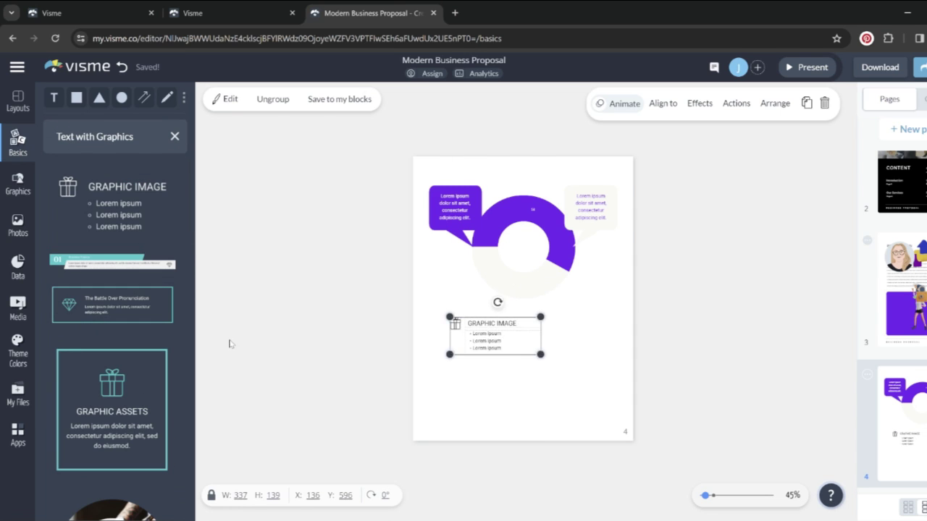
pyautogui.moveTo(120, 296); pyautogui.dragTo(527, 425)
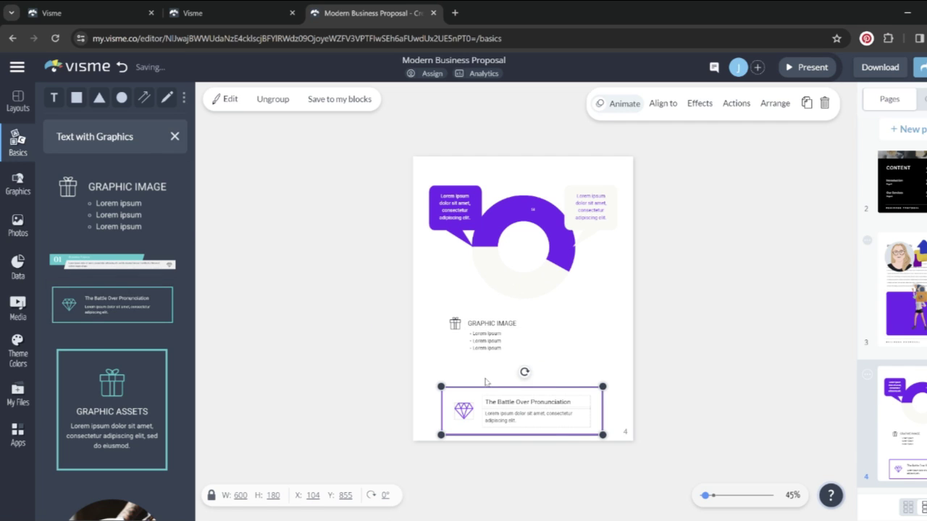
pyautogui.click(18, 139)
# Browse the Shapes and Lines & Arrows collections in the graphics library
pyautogui.click(18, 185)
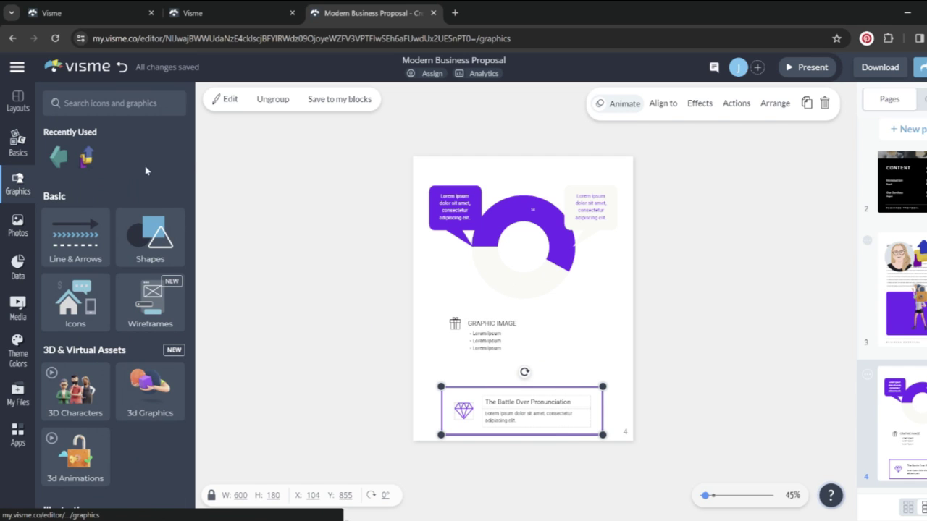
pyautogui.click(155, 249)
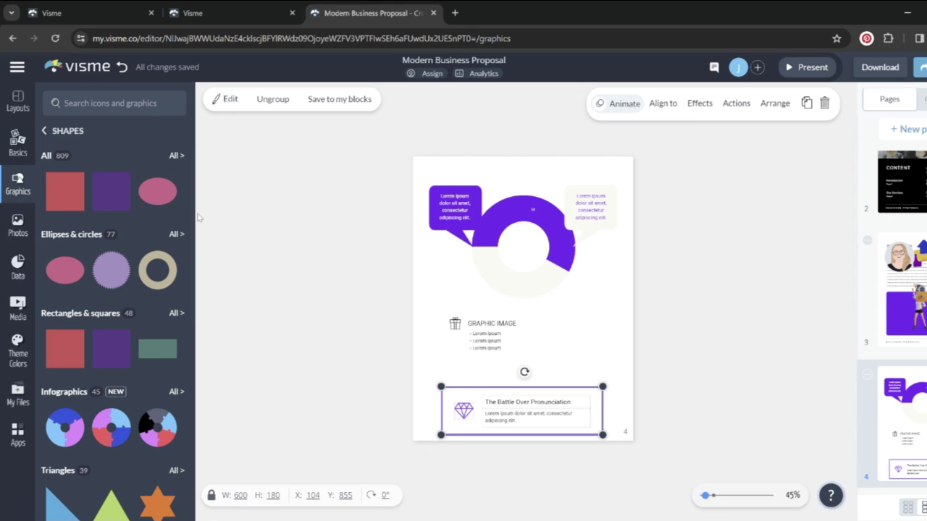
pyautogui.scroll(-5, 176, 379)
pyautogui.click(44, 130)
pyautogui.click(74, 248)
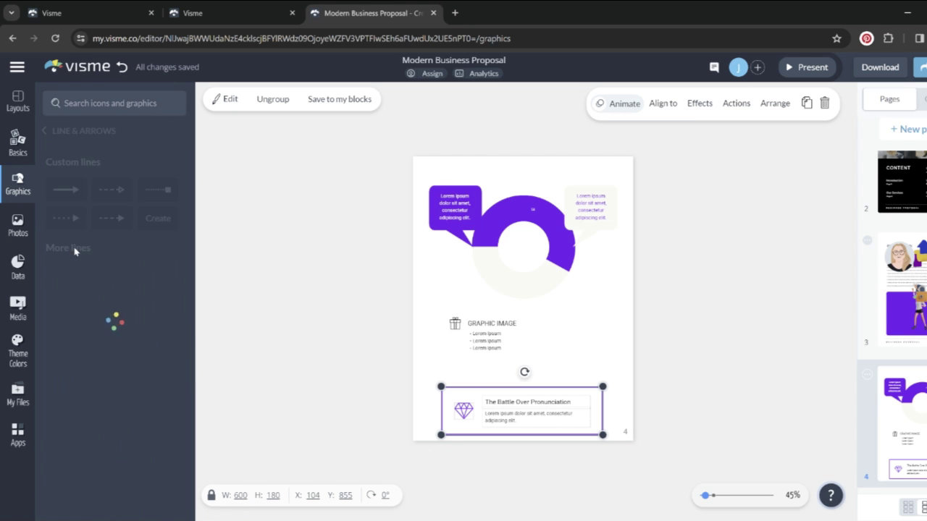
pyautogui.scroll(-2, 193, 177)
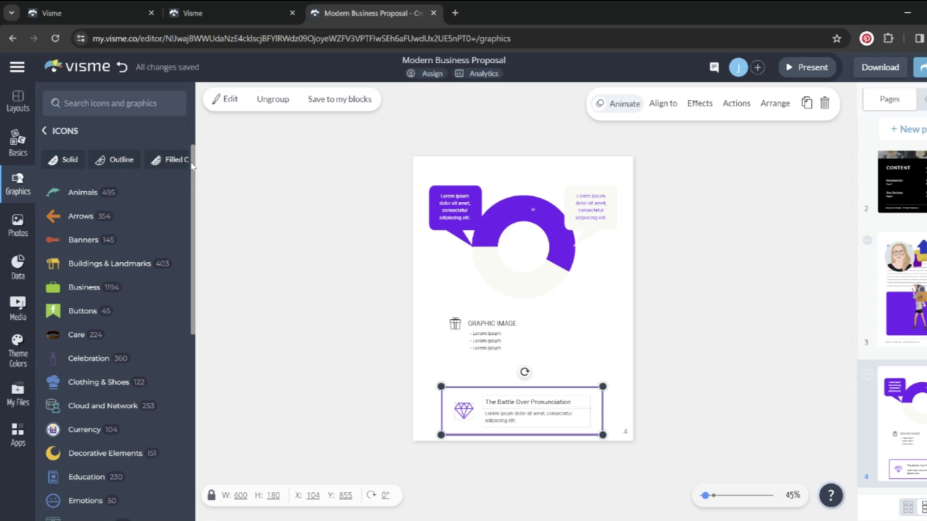
pyautogui.moveTo(192, 165); pyautogui.dragTo(210, 392)
pyautogui.scroll(10, 87, 217)
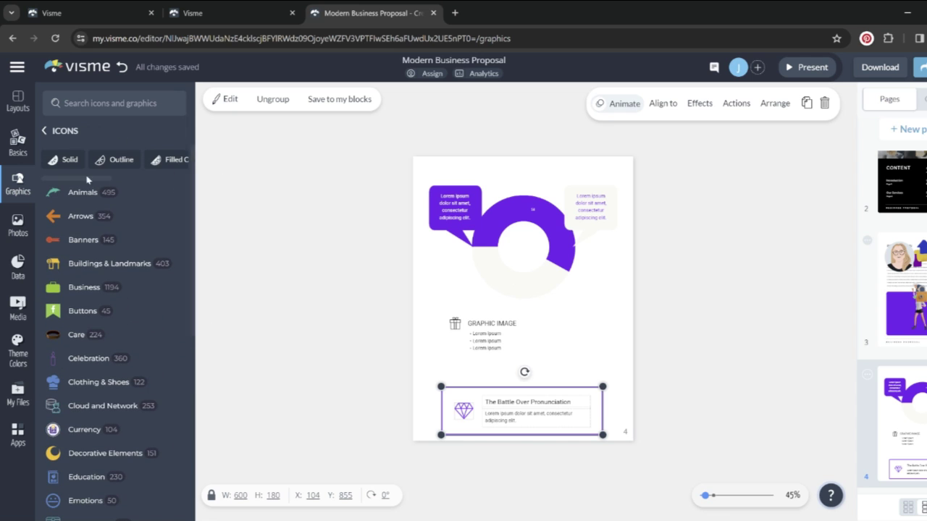
# Look through the Animals, Banners and Business icon categories, then return to the Graphics home
pyautogui.click(79, 193)
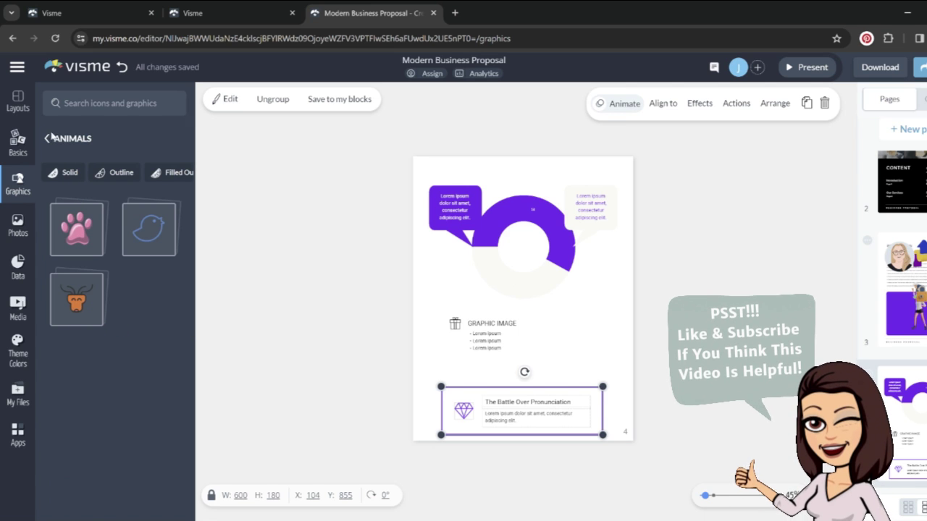
pyautogui.click(48, 138)
pyautogui.click(58, 239)
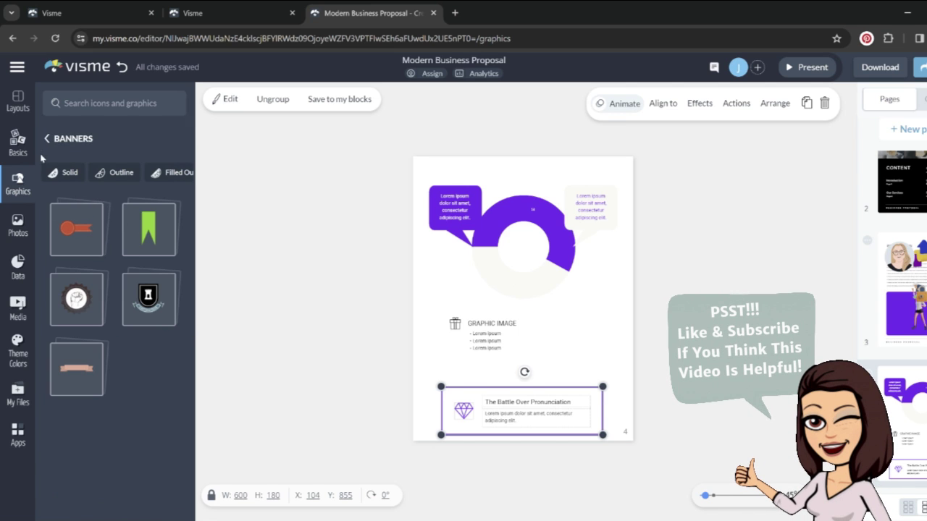
pyautogui.click(47, 138)
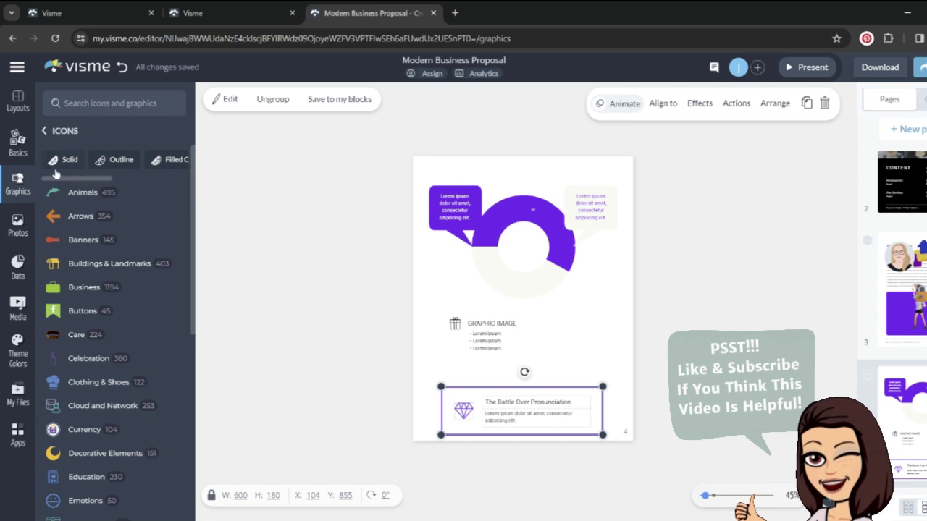
pyautogui.click(84, 288)
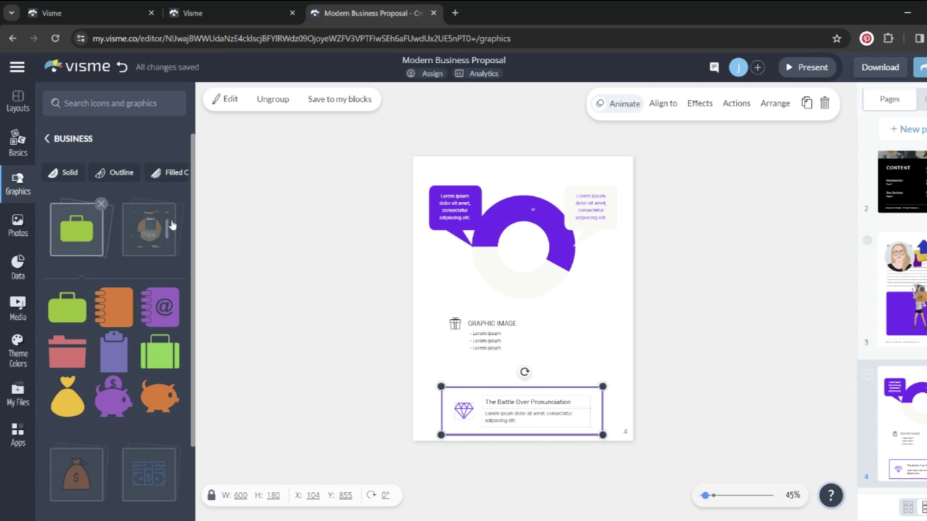
pyautogui.scroll(-1, 193, 213)
pyautogui.scroll(-2, 193, 214)
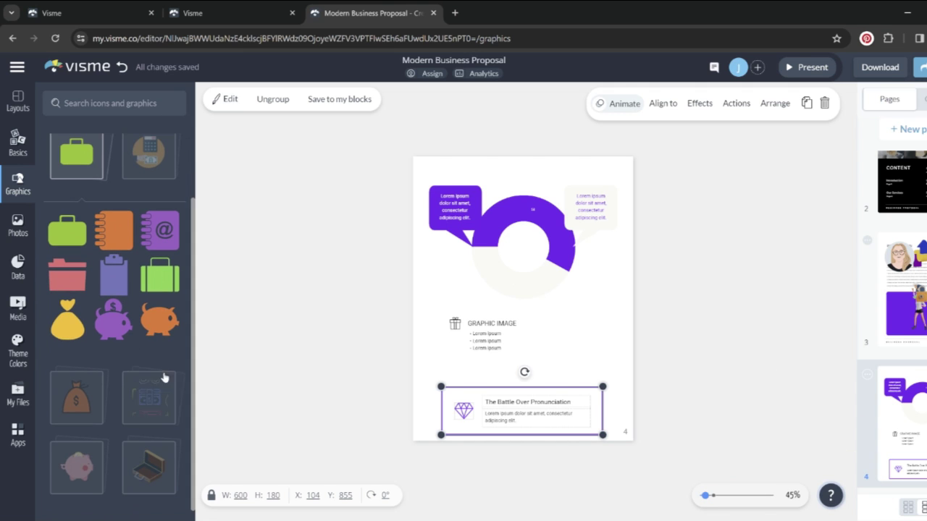
pyautogui.scroll(-15, 173, 313)
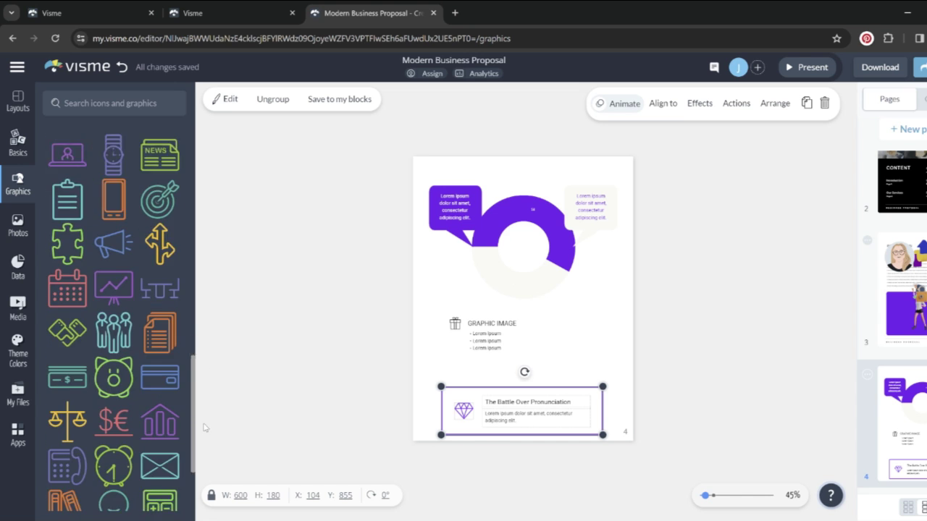
pyautogui.scroll(15, 116, 290)
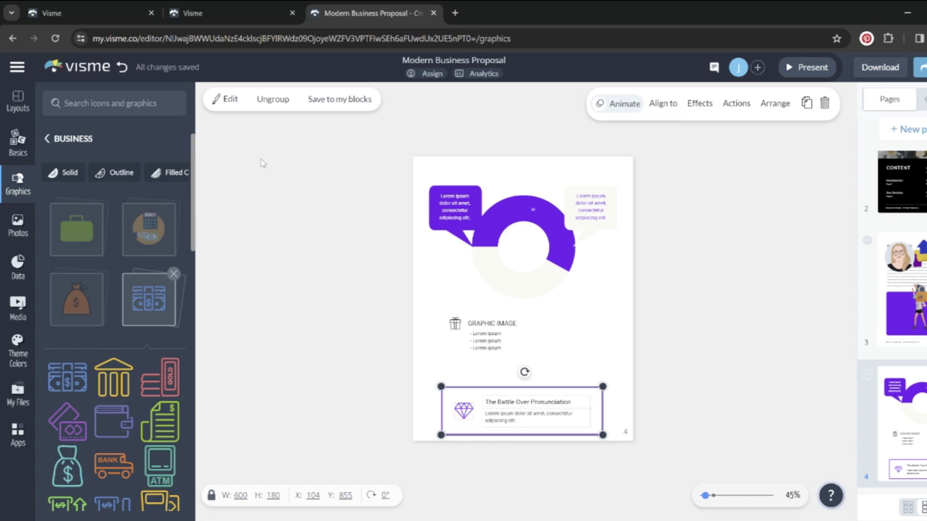
pyautogui.click(45, 136)
pyautogui.click(44, 131)
pyautogui.scroll(-3, 192, 318)
pyautogui.scroll(-2, 193, 335)
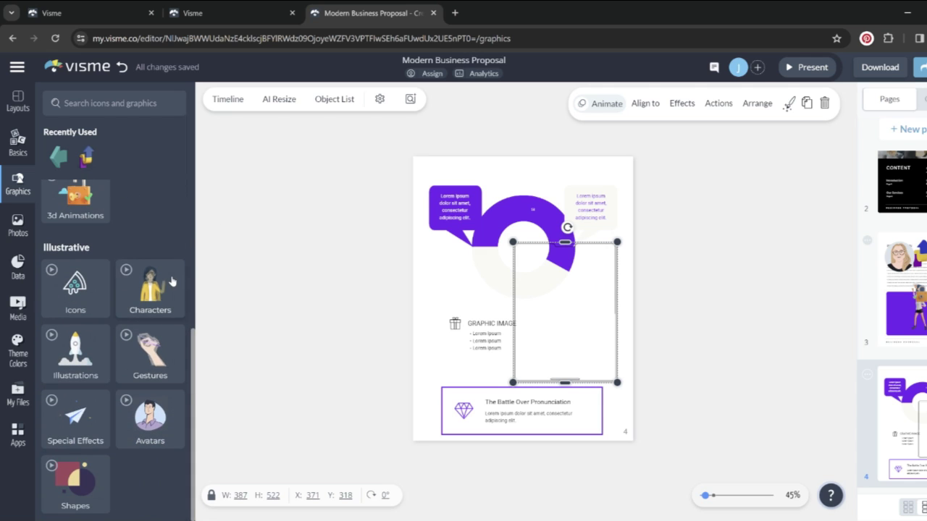
# Try the iPad, Samsung Galaxy S21 three-phone and billboard mockups from the photo library
pyautogui.click(18, 226)
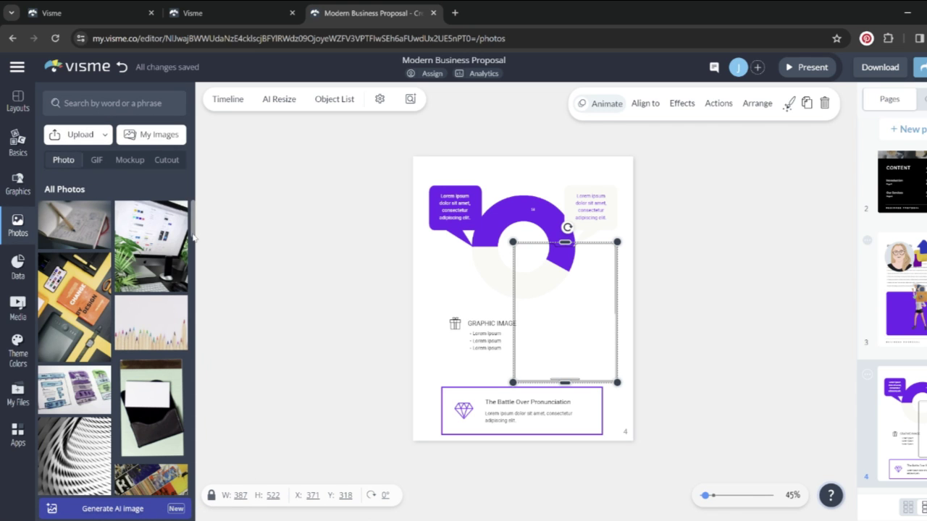
pyautogui.moveTo(193, 225); pyautogui.dragTo(192, 350)
pyautogui.click(97, 160)
pyautogui.click(130, 160)
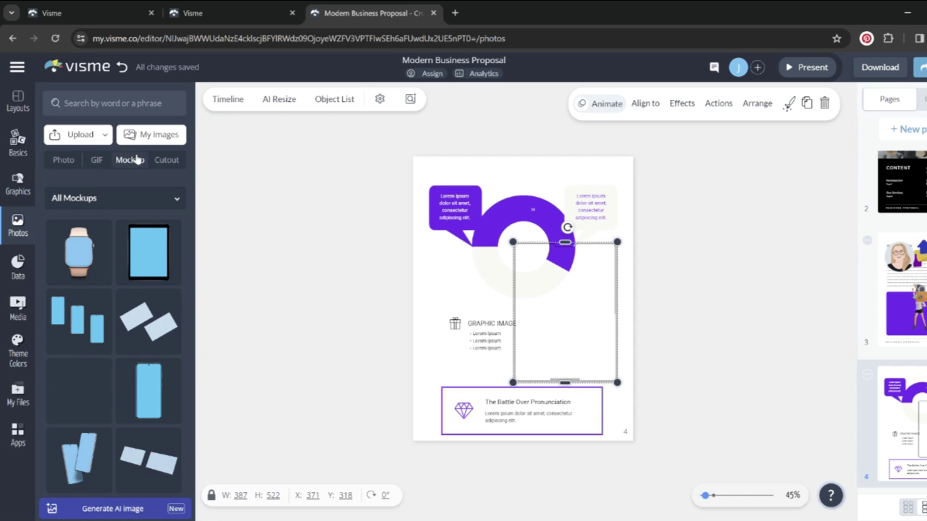
pyautogui.click(129, 244)
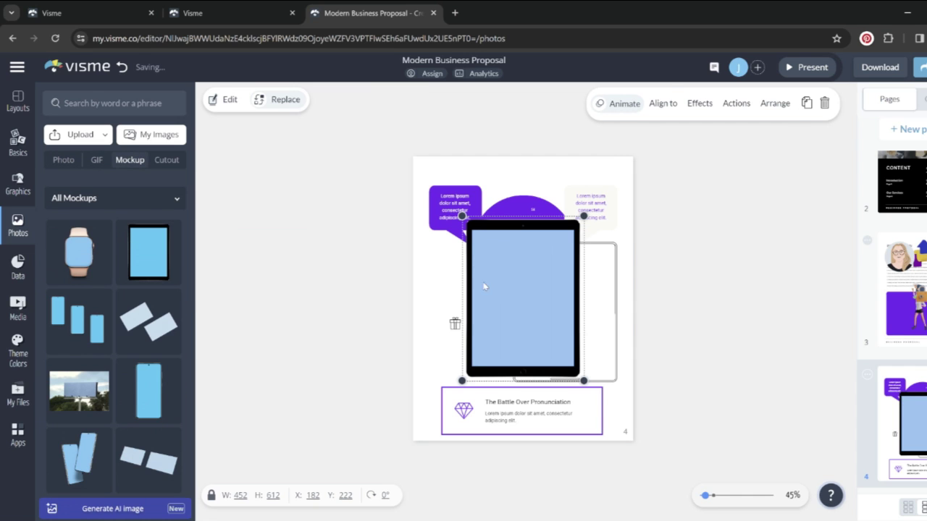
pyautogui.moveTo(493, 287); pyautogui.dragTo(531, 242)
pyautogui.click(76, 318)
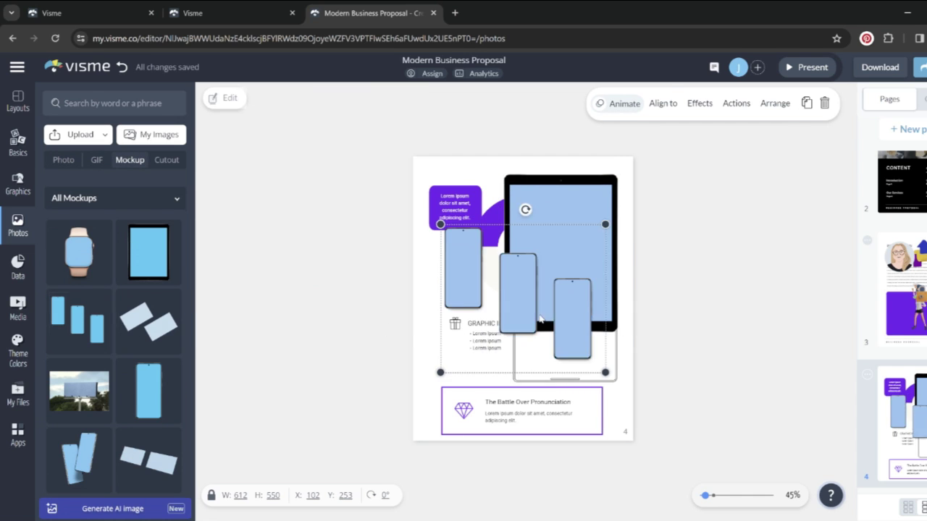
pyautogui.click(79, 391)
pyautogui.moveTo(192, 251); pyautogui.dragTo(203, 470)
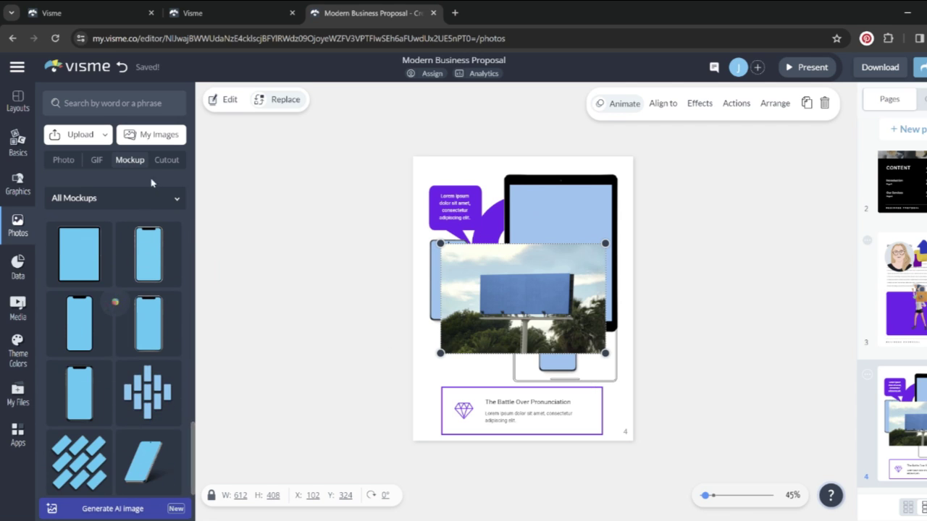
# Place the leather wallet cutout on page 4, shrink it to 421×320 and centre it
pyautogui.click(167, 160)
pyautogui.moveTo(150, 361); pyautogui.dragTo(620, 350)
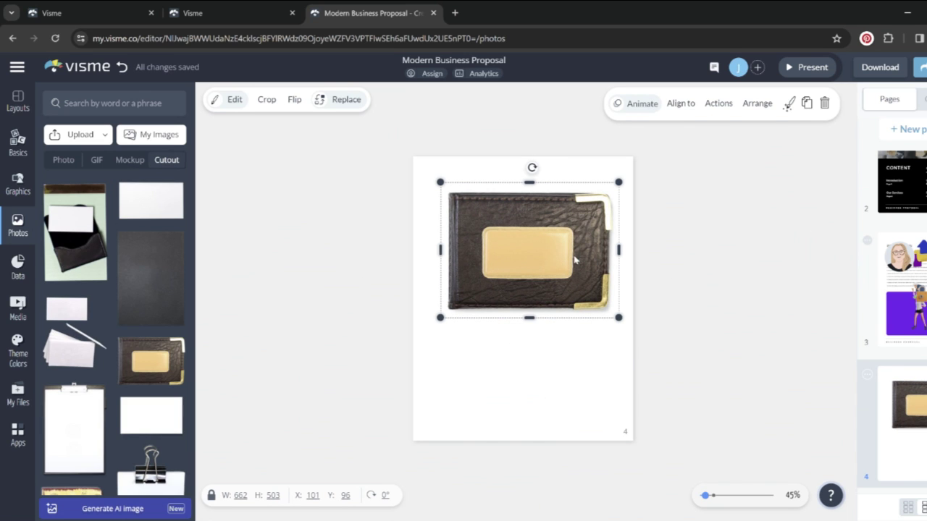
pyautogui.moveTo(619, 318); pyautogui.dragTo(554, 268)
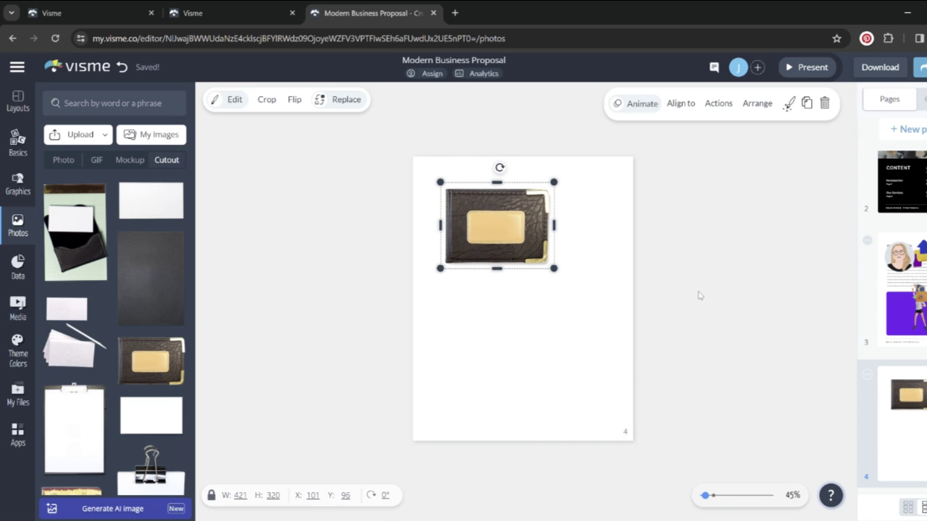
pyautogui.moveTo(497, 225); pyautogui.dragTo(530, 287)
pyautogui.click(17, 308)
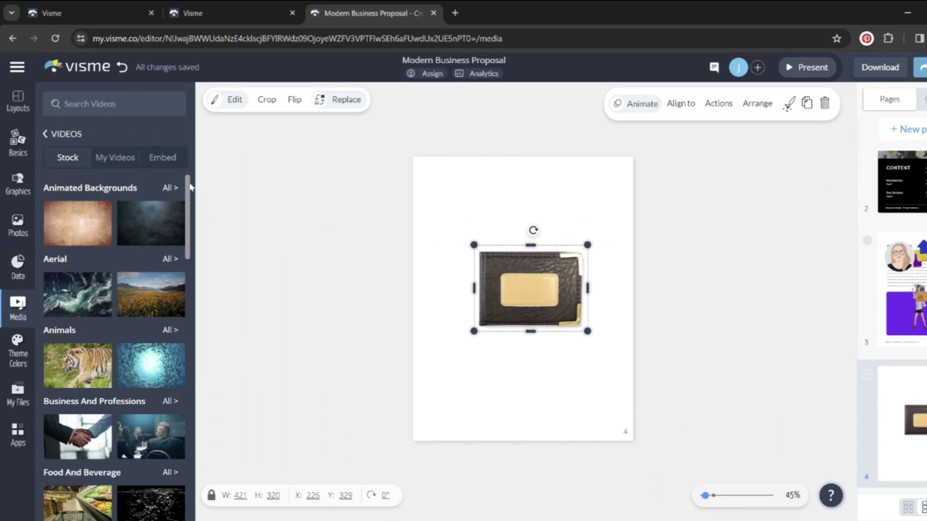
# Browse stock videos and close Embed Online Content unused, then show the page 2 Contents page
pyautogui.scroll(-10, 190, 188)
pyautogui.scroll(10, 190, 188)
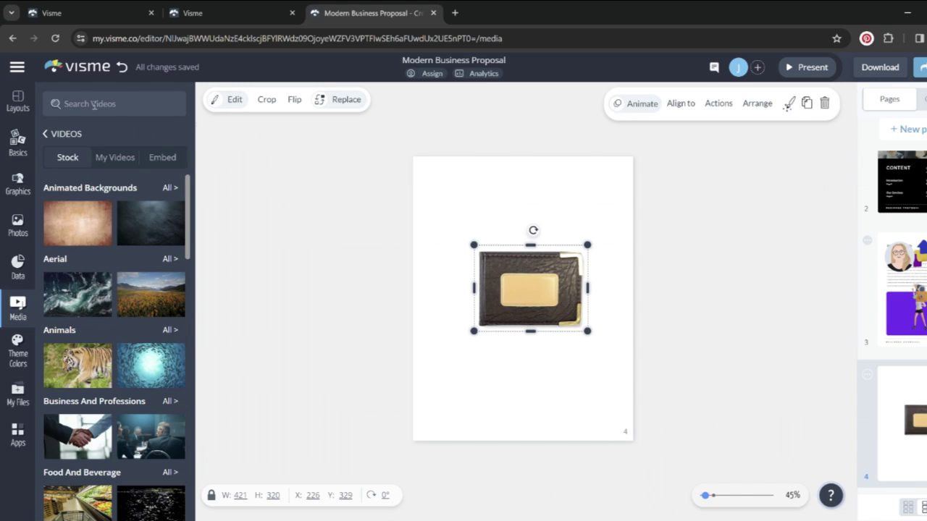
pyautogui.click(46, 135)
pyautogui.click(138, 159)
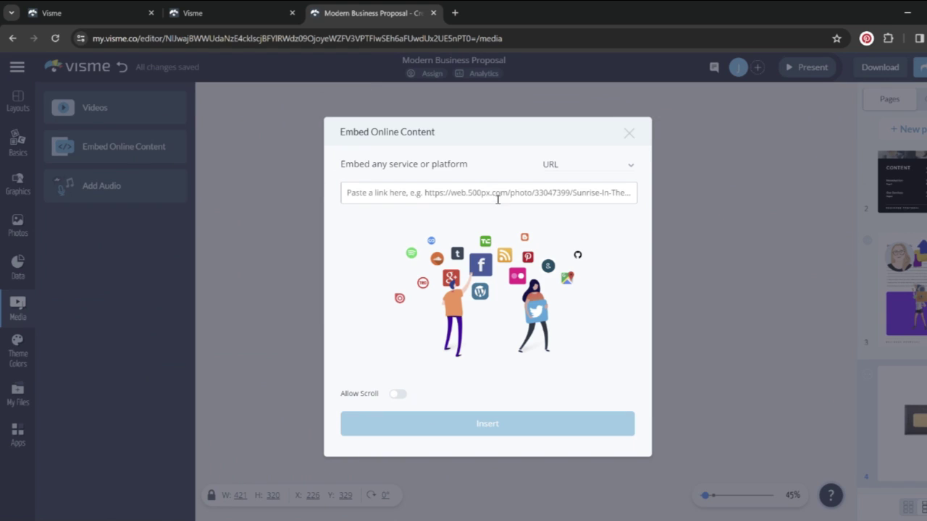
pyautogui.click(629, 133)
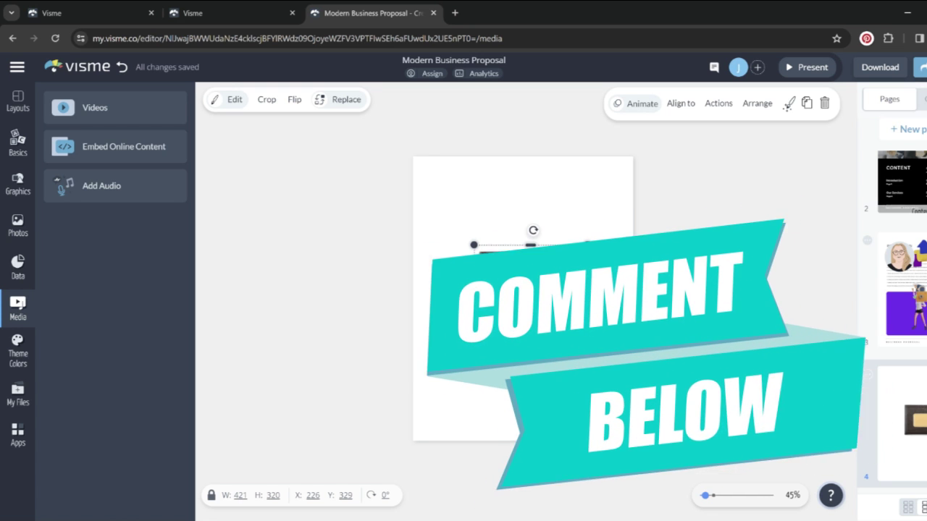
pyautogui.click(923, 186)
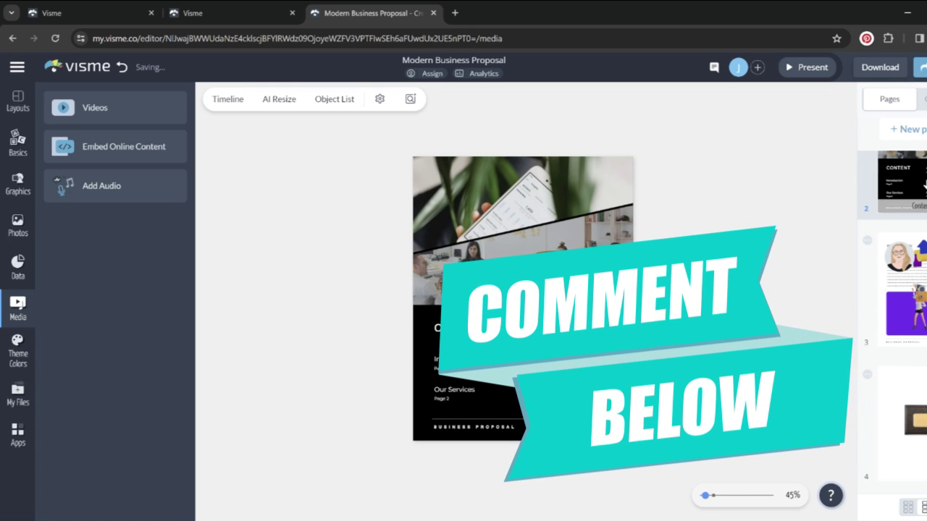